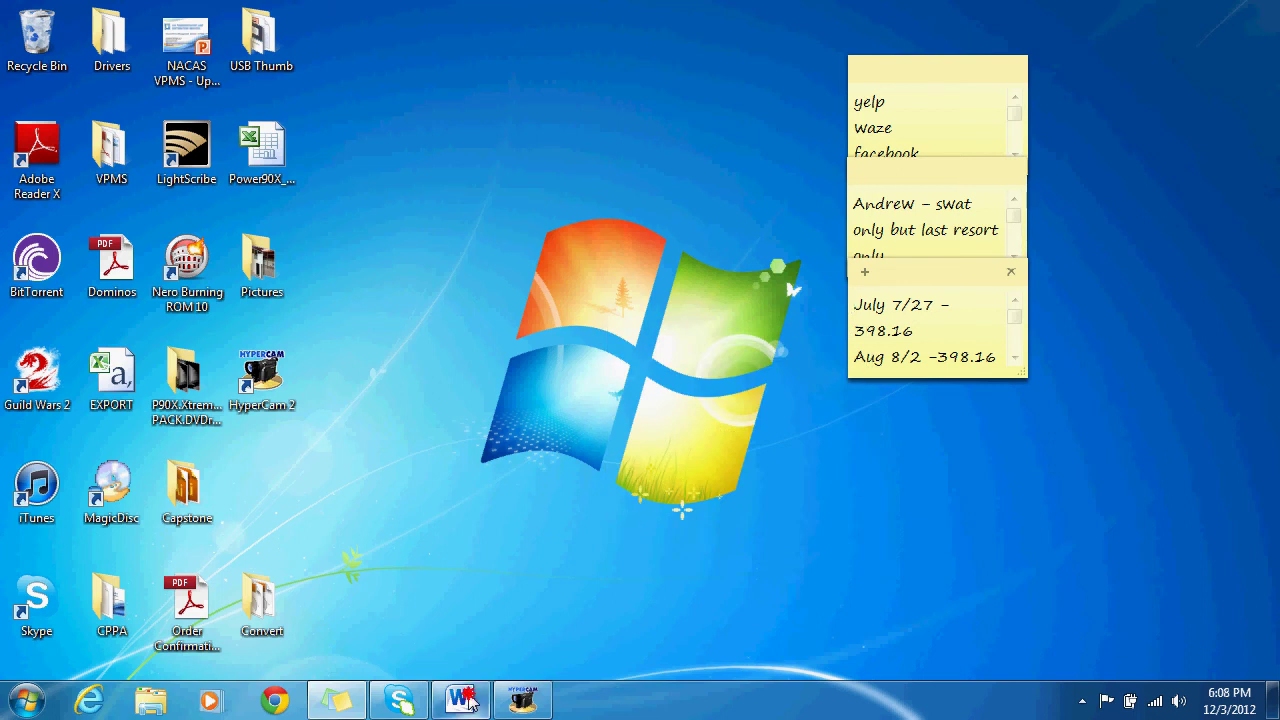
# Bring up the WhenToWork instructions and review the class schedule, finals, time-off and Notifications steps.
pyautogui.click(468, 700)
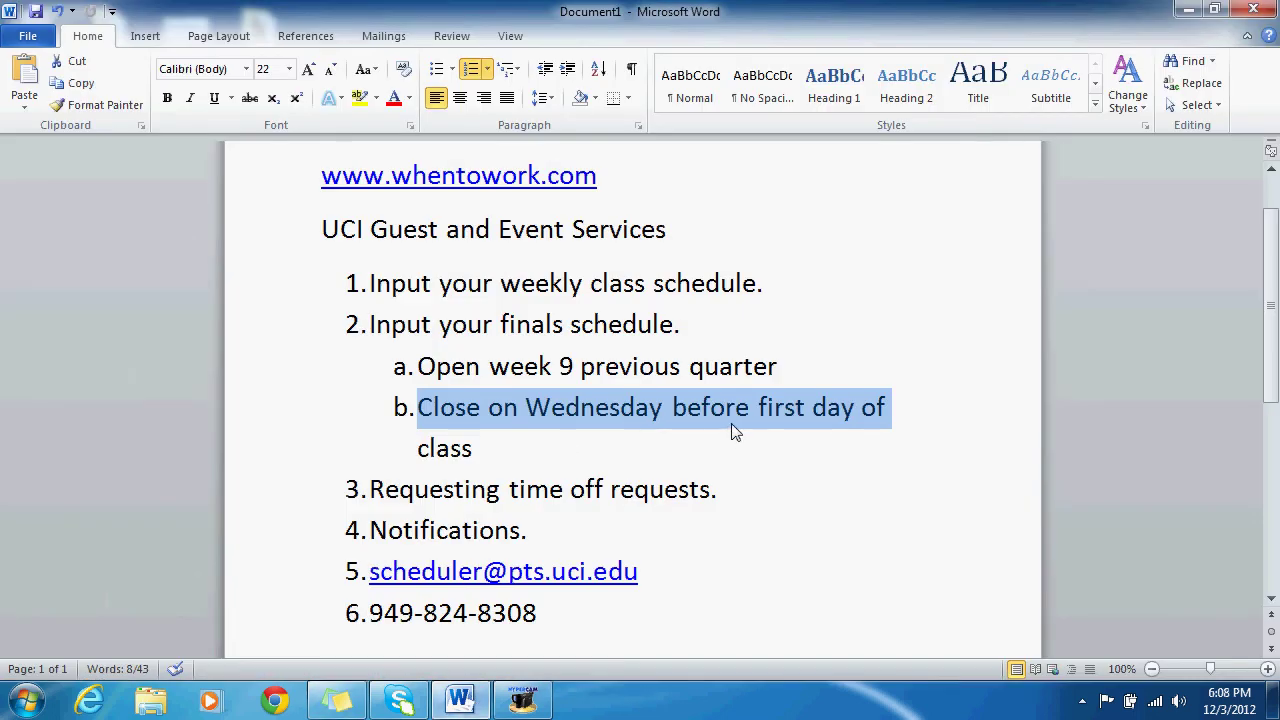
pyautogui.click(818, 349)
pyautogui.click(786, 334)
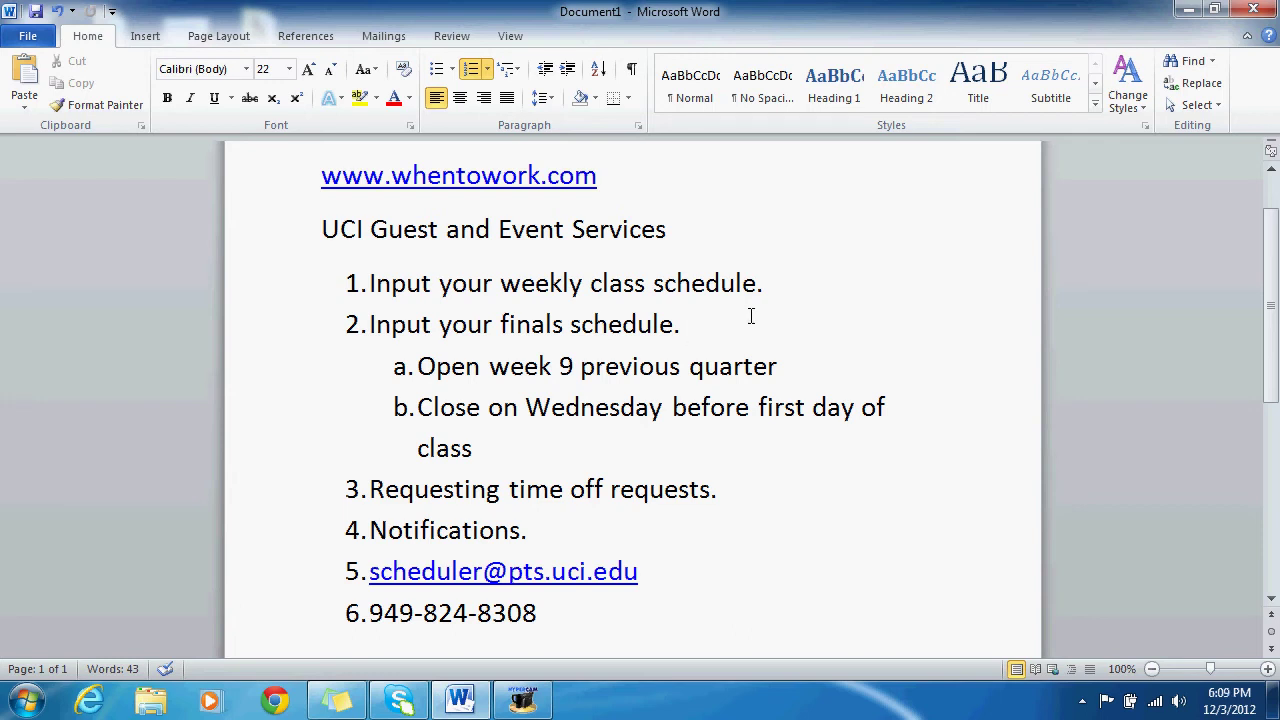
pyautogui.click(797, 288)
pyautogui.doubleClick(703, 323)
pyautogui.click(731, 490)
pyautogui.click(548, 537)
pyautogui.click(275, 700)
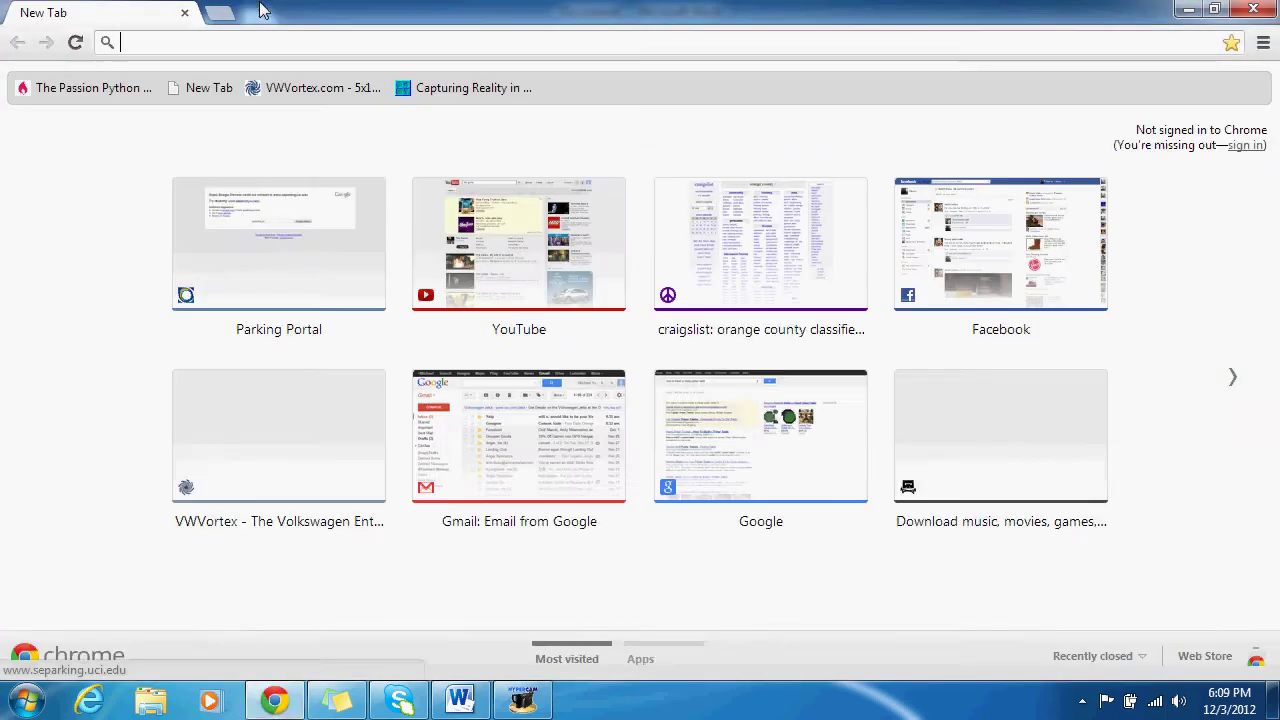
pyautogui.write('www.se')
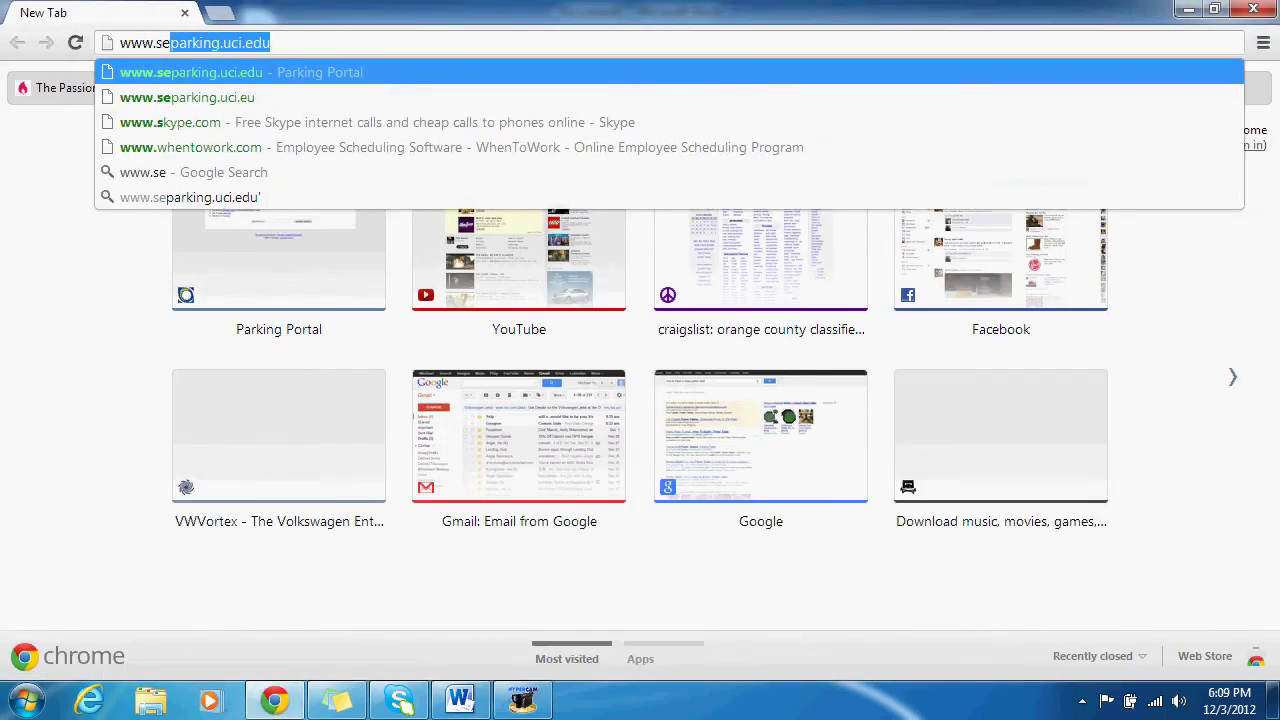
pyautogui.write('parking.uci.edu')
pyautogui.press('Return')
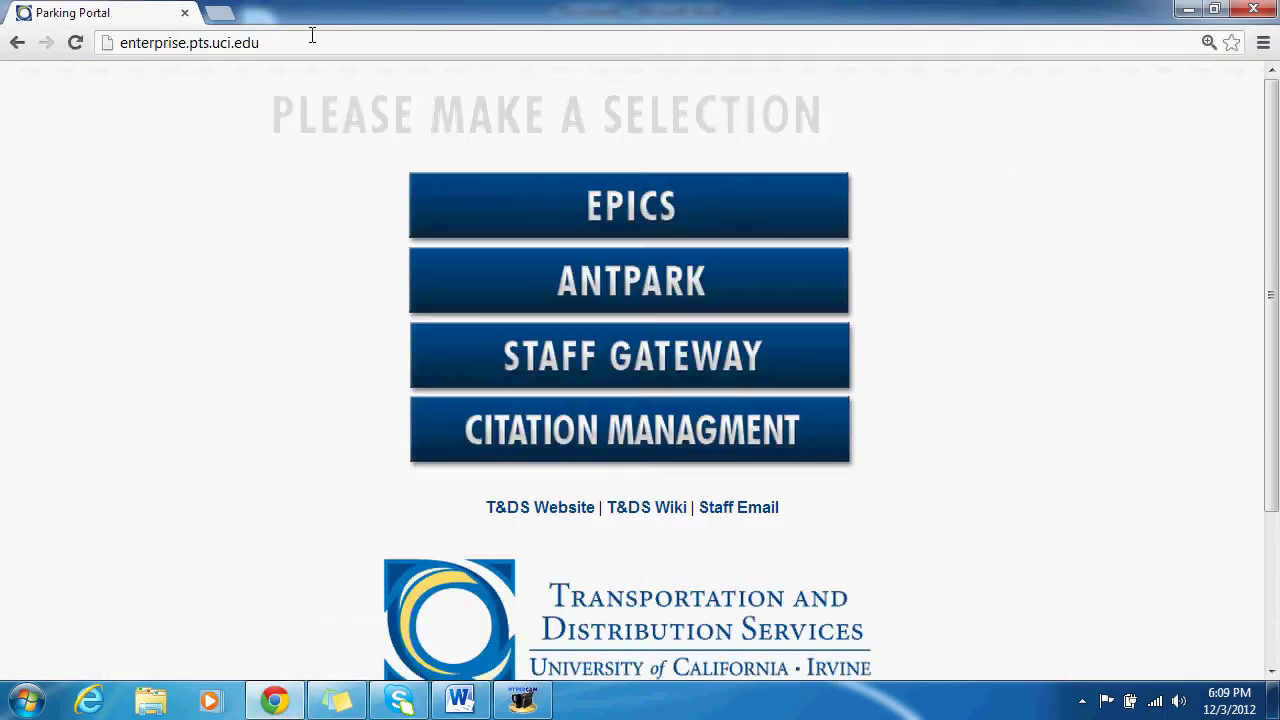
pyautogui.click(730, 508)
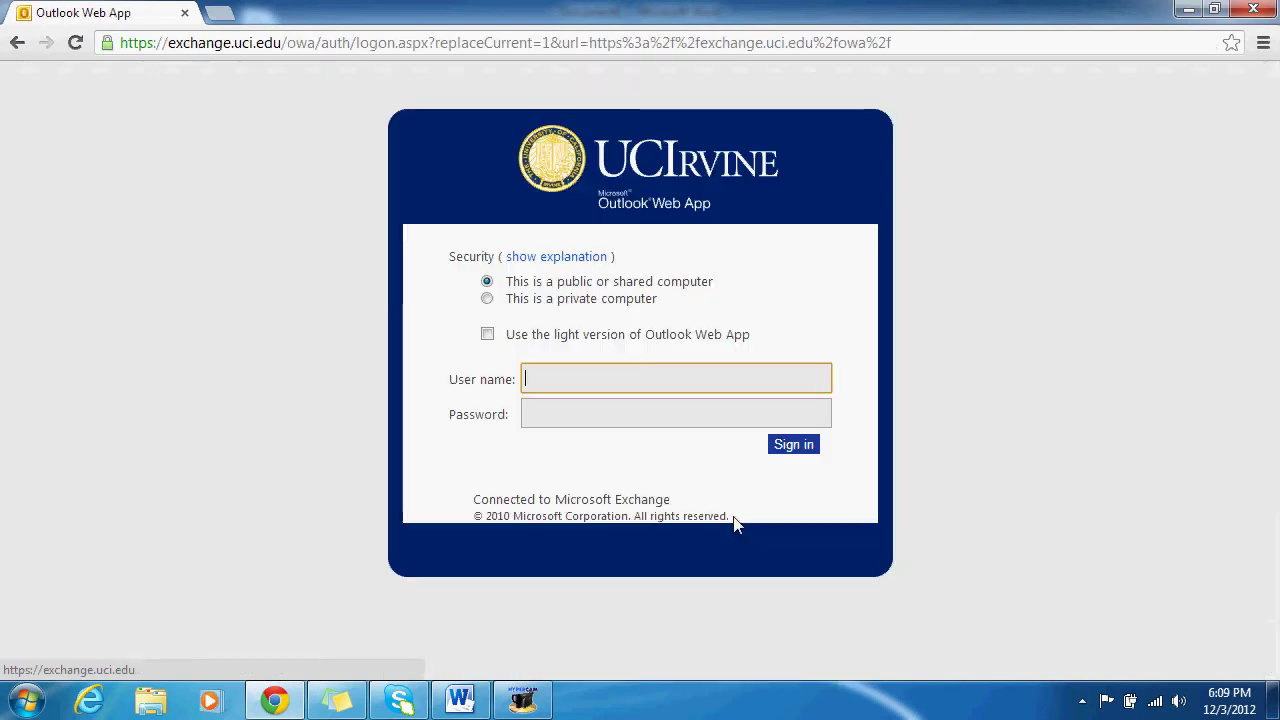
pyautogui.write('myyu')
pyautogui.press('Tab')
pyautogui.write('p')
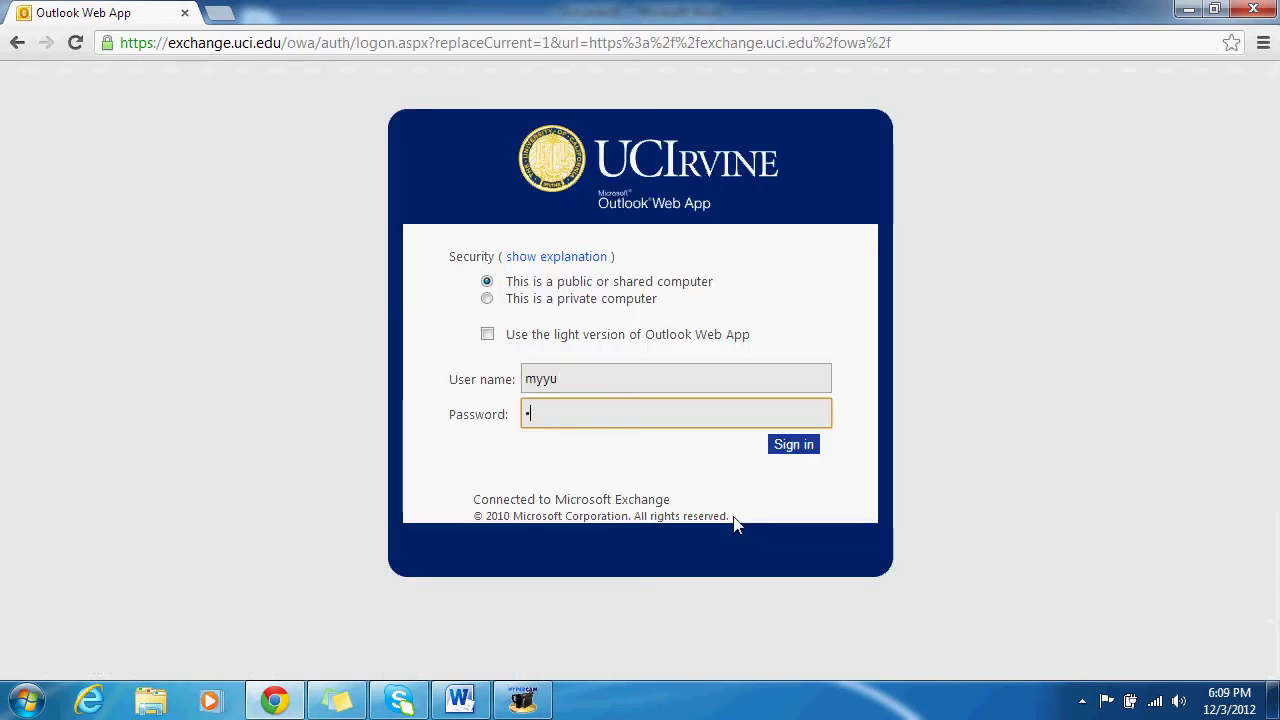
pyautogui.write('••••••')
pyautogui.press('Return')
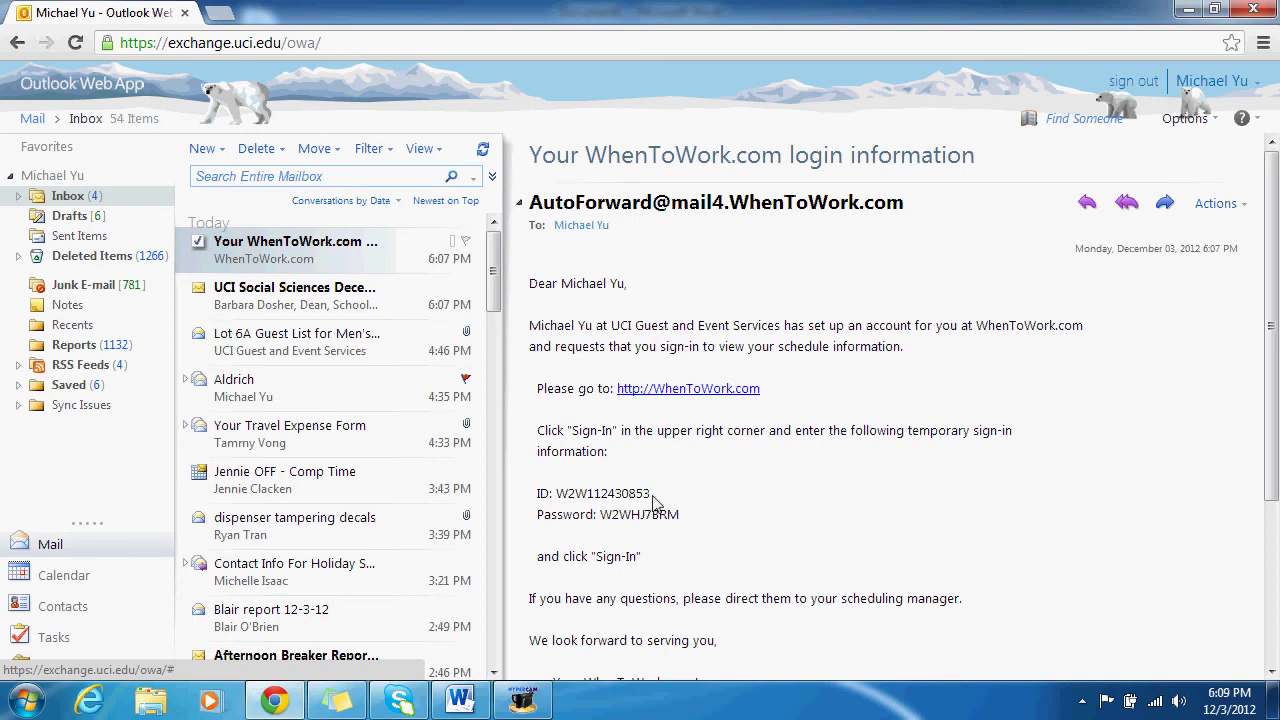
# Copy the WhenToWork sign-in ID from the login email and follow its WhenToWork link.
pyautogui.moveTo(652, 493); pyautogui.dragTo(549, 493)
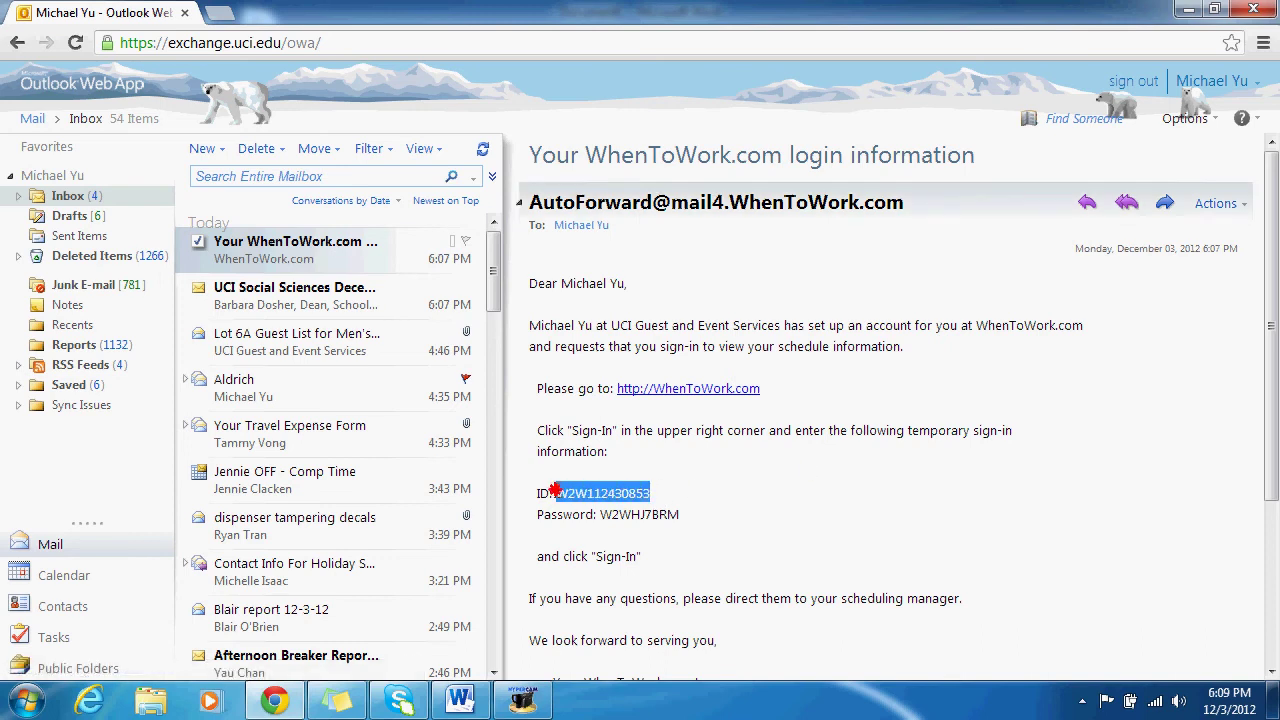
pyautogui.rightClick(566, 493)
pyautogui.click(610, 505)
pyautogui.click(684, 390)
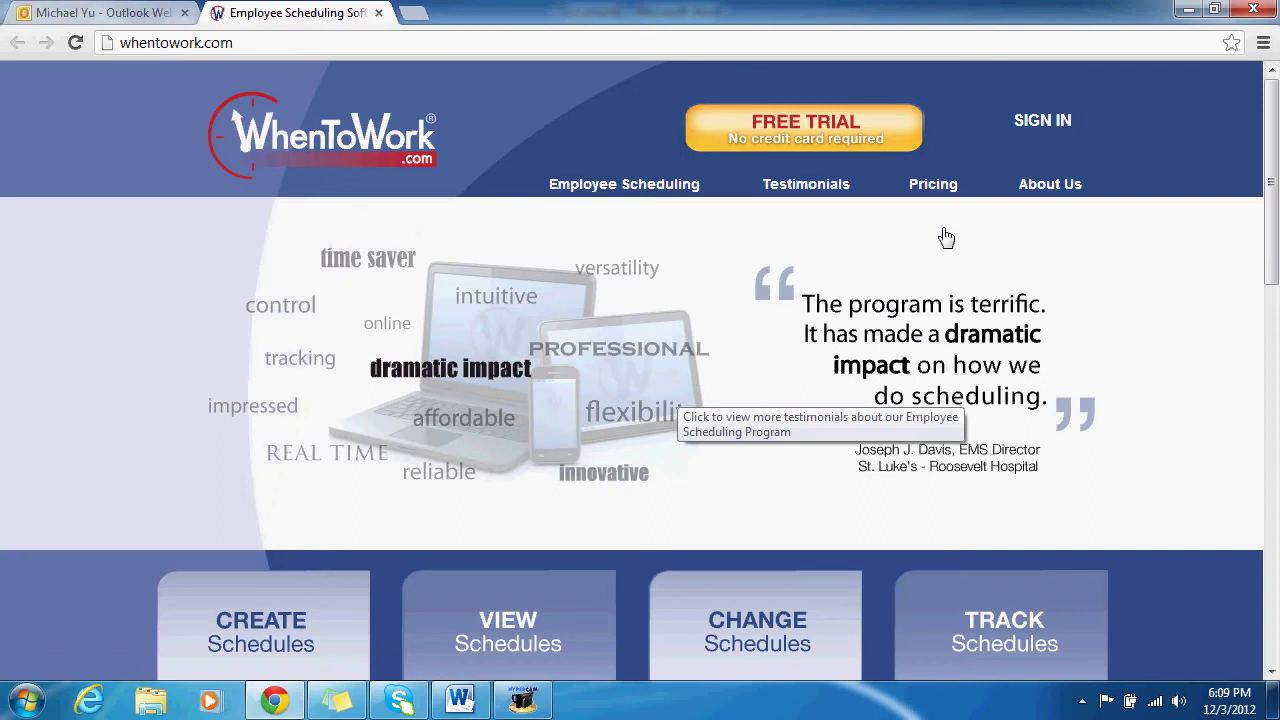
# Sign in to WhenToWork with the copied temporary sign-in ID and password from the email.
pyautogui.click(1065, 121)
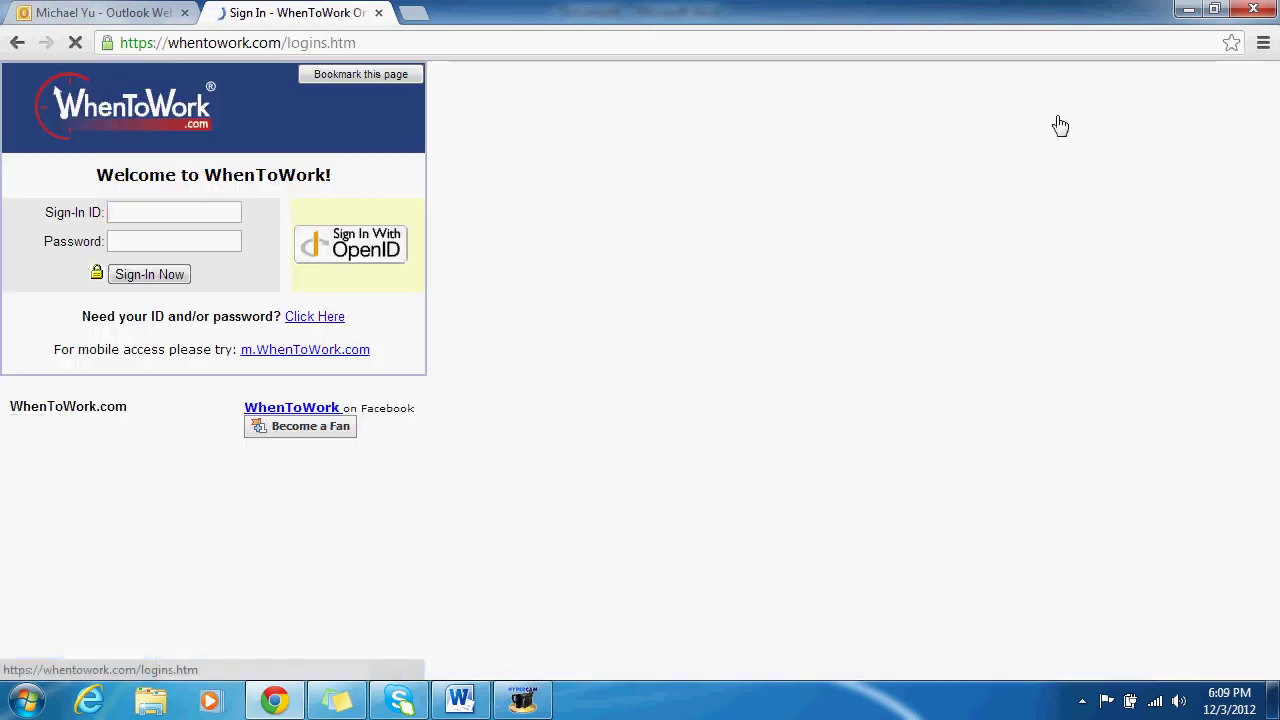
pyautogui.rightClick(120, 214)
pyautogui.click(180, 319)
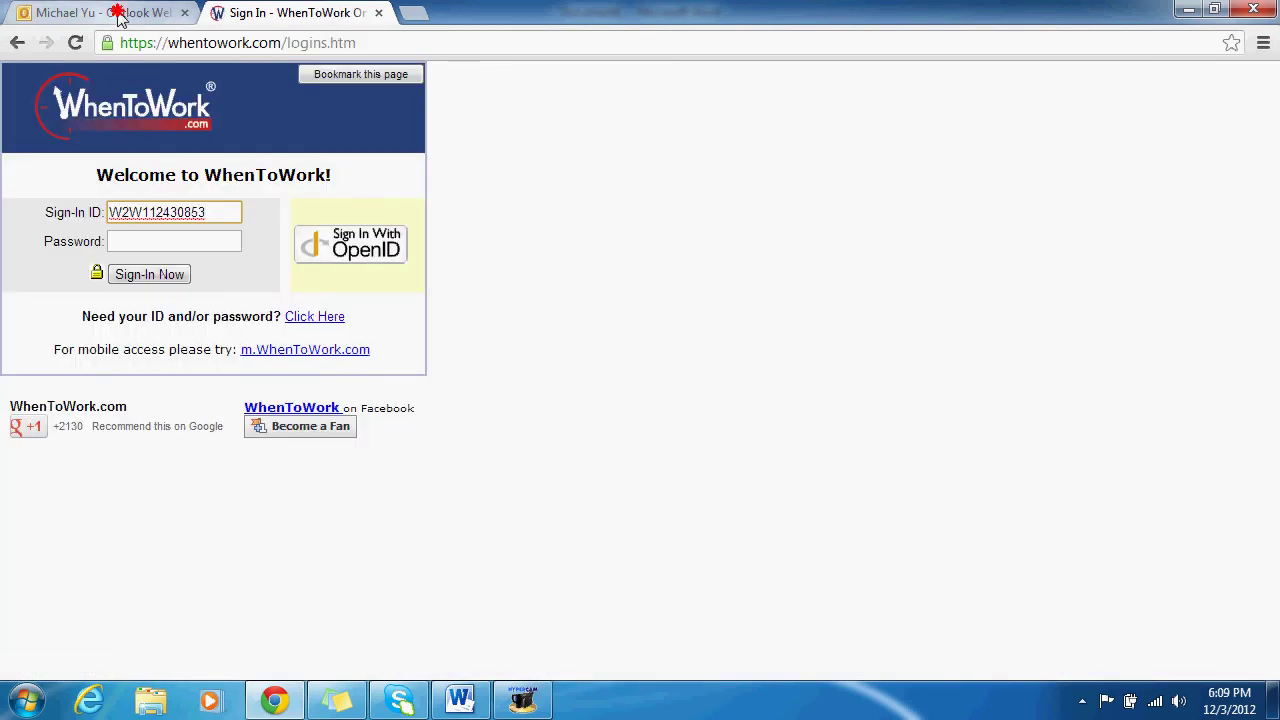
pyautogui.click(118, 14)
pyautogui.moveTo(682, 515); pyautogui.dragTo(599, 515)
pyautogui.rightClick(604, 514)
pyautogui.click(660, 528)
pyautogui.click(300, 13)
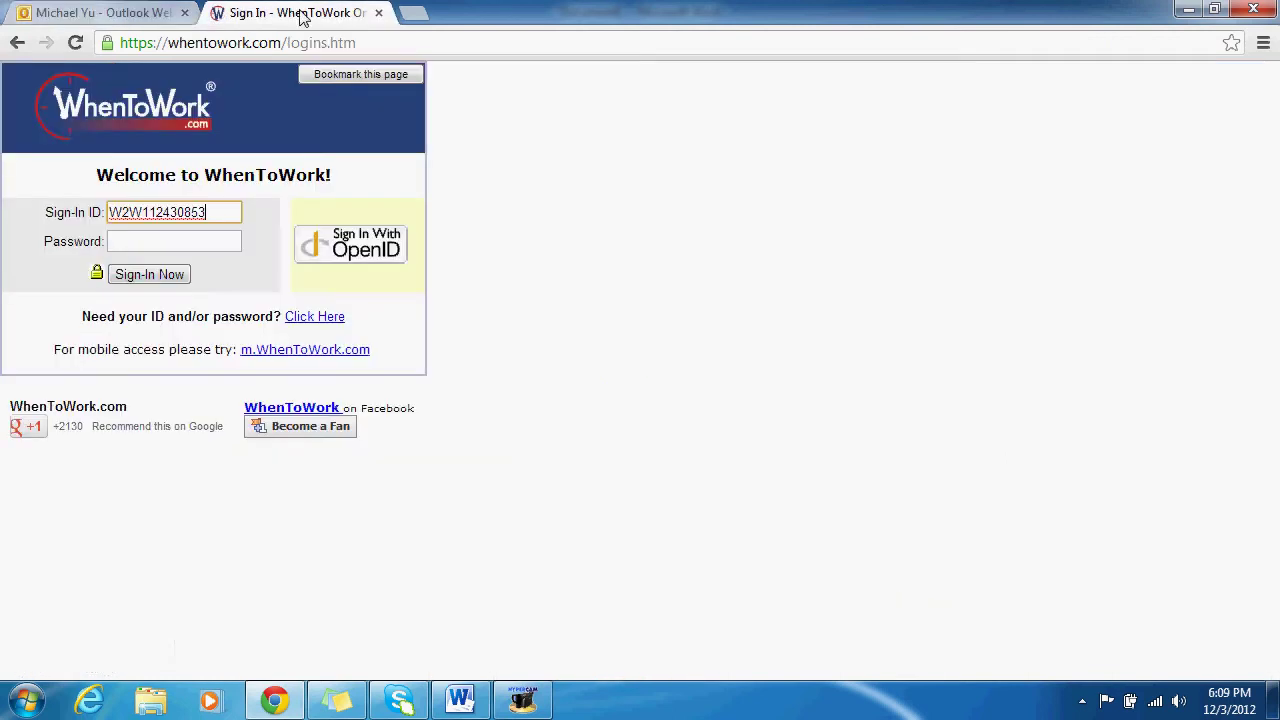
pyautogui.click(180, 245)
pyautogui.rightClick(188, 241)
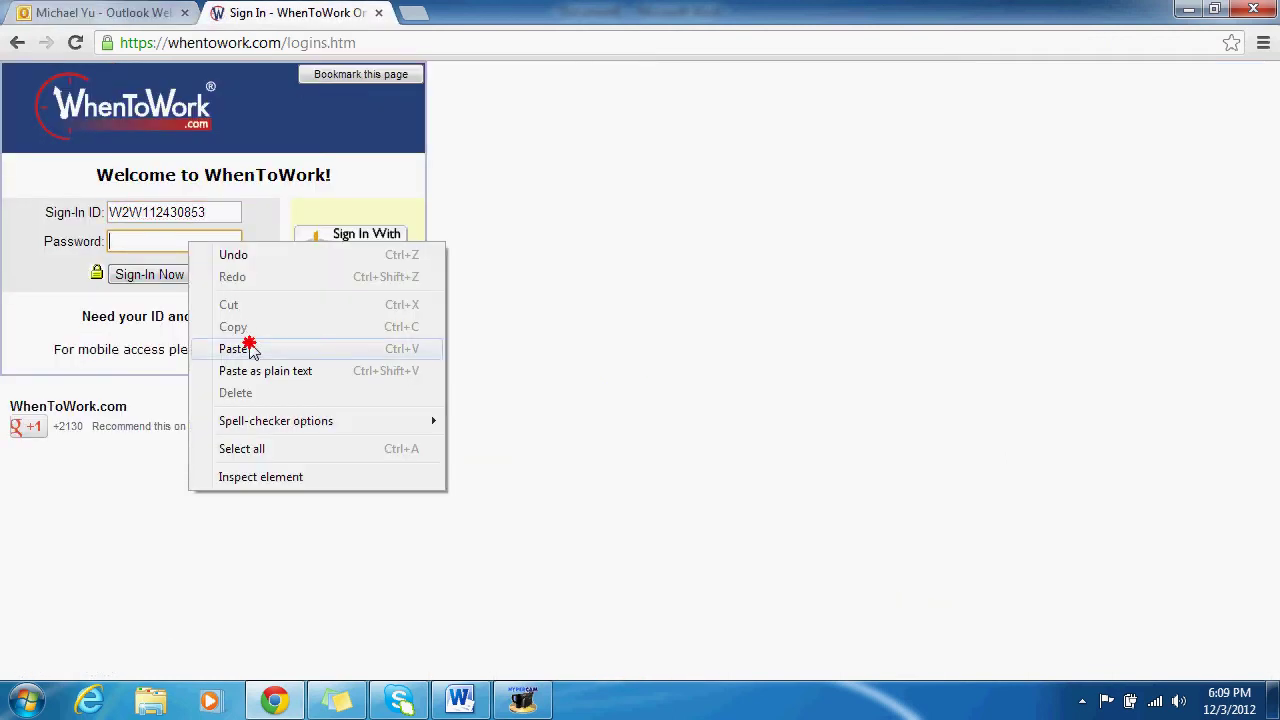
pyautogui.click(249, 350)
pyautogui.click(176, 275)
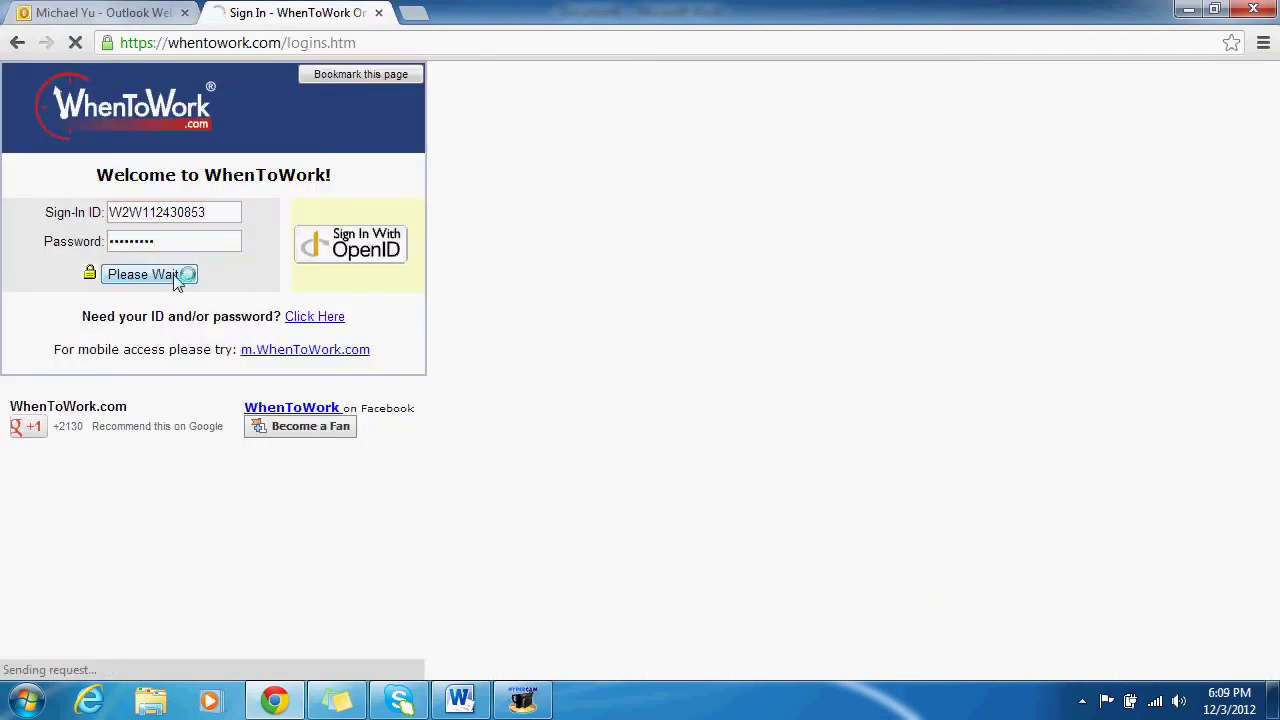
# Enter a new sign-in ID and new password, then proceed to Step 2.
pyautogui.click(572, 297)
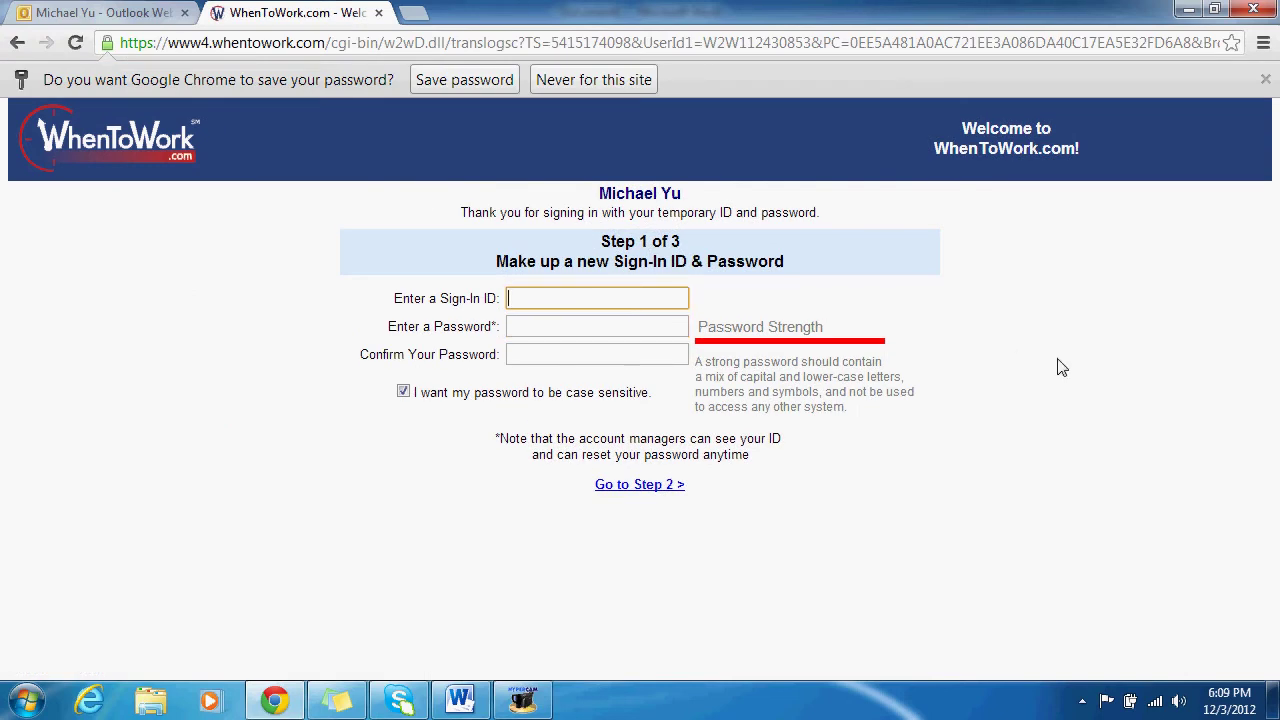
pyautogui.click(1045, 325)
pyautogui.click(607, 326)
pyautogui.write('••••••••••')
pyautogui.press('Tab')
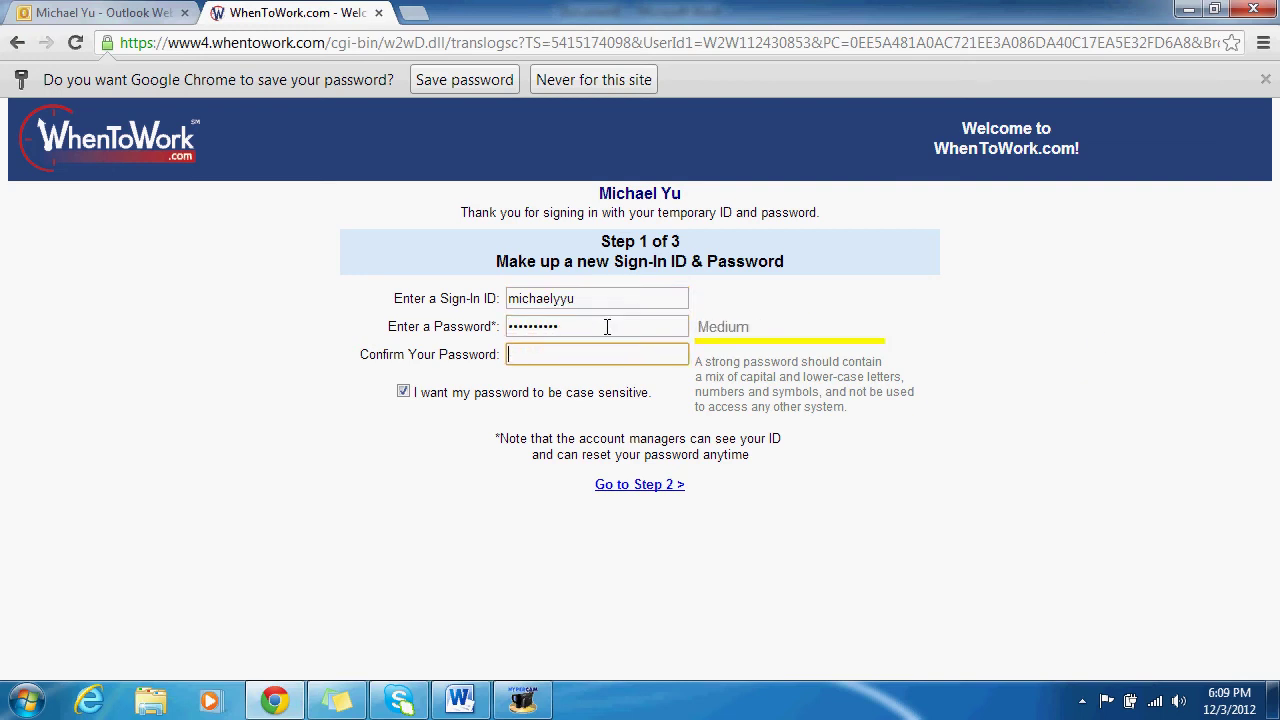
pyautogui.click(617, 486)
# Enter the user's phone number in the Phone field.
pyautogui.click(597, 292)
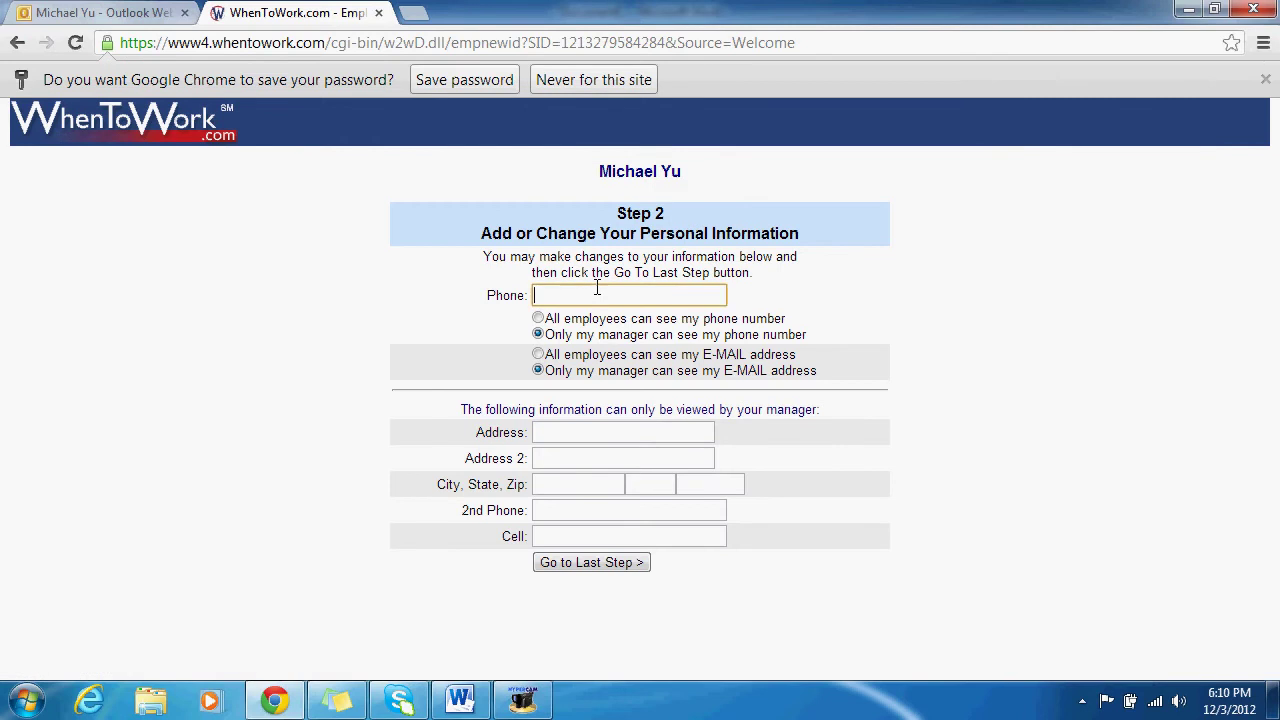
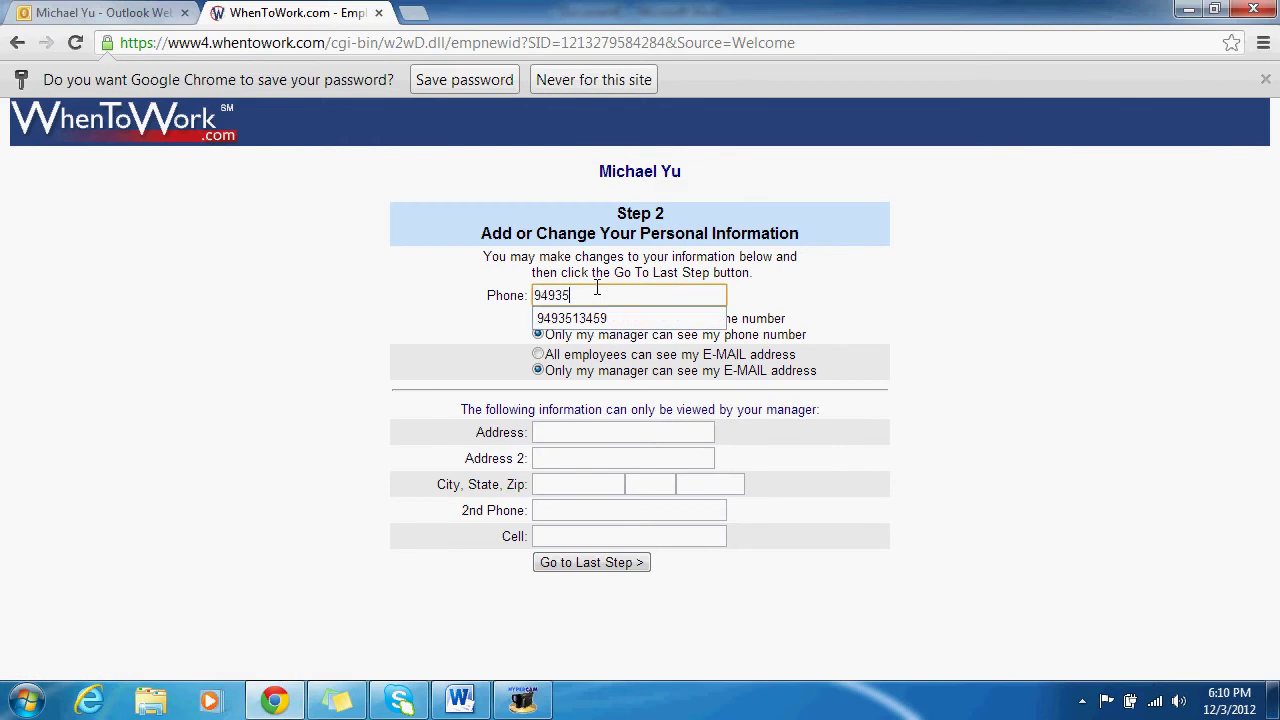
pyautogui.click(1160, 323)
pyautogui.click(624, 295)
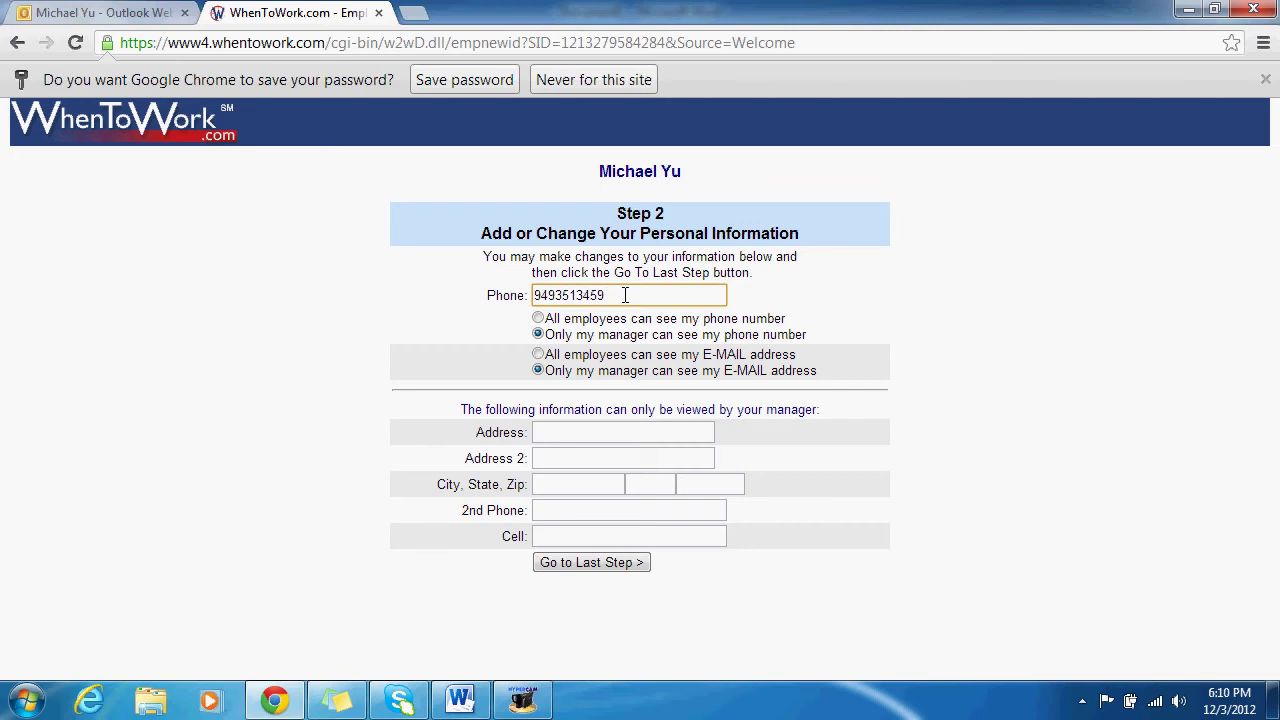
pyautogui.click(624, 295)
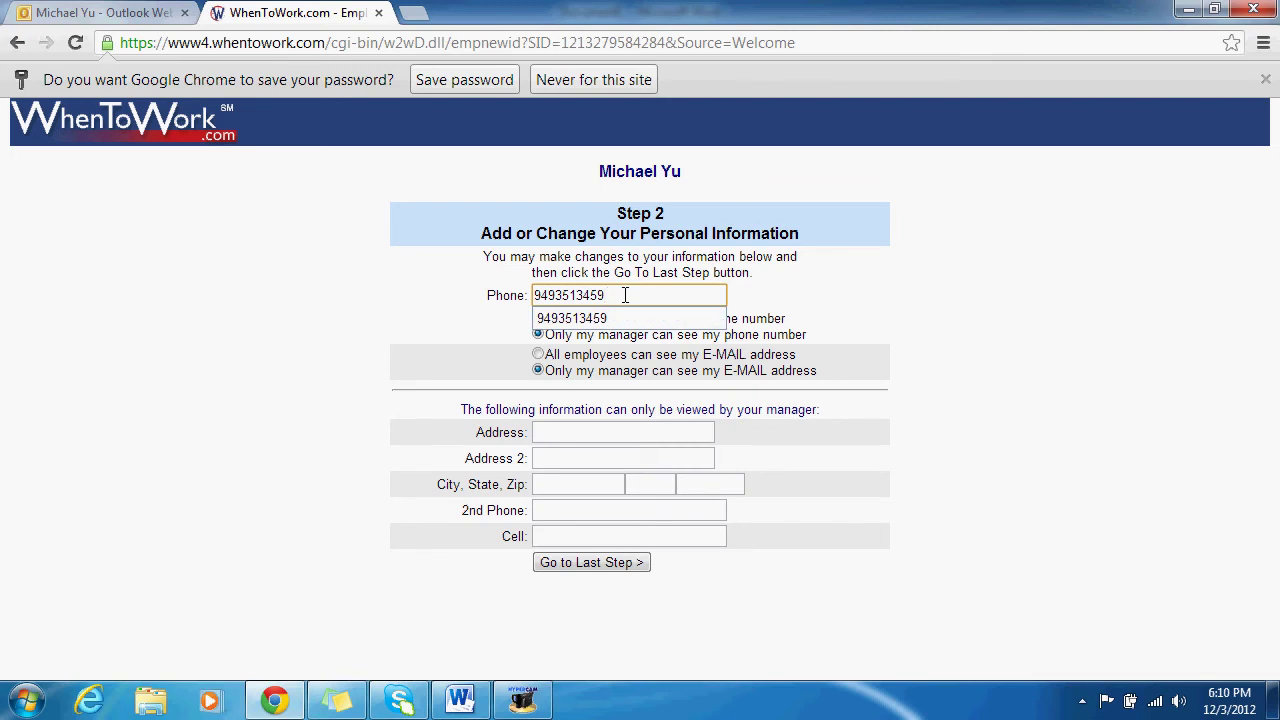
pyautogui.click(1016, 334)
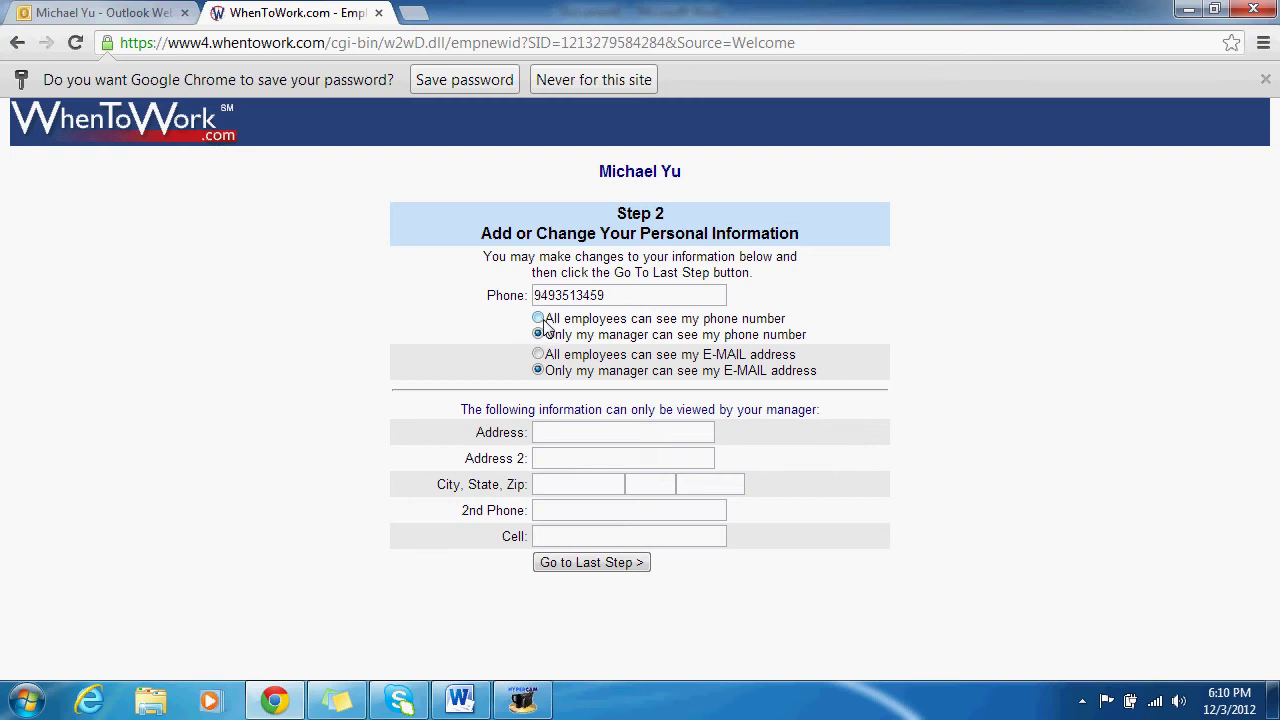
# Keep phone visibility manager-only, leave Address empty, and submit via Go to Last Step.
pyautogui.doubleClick(565, 320)
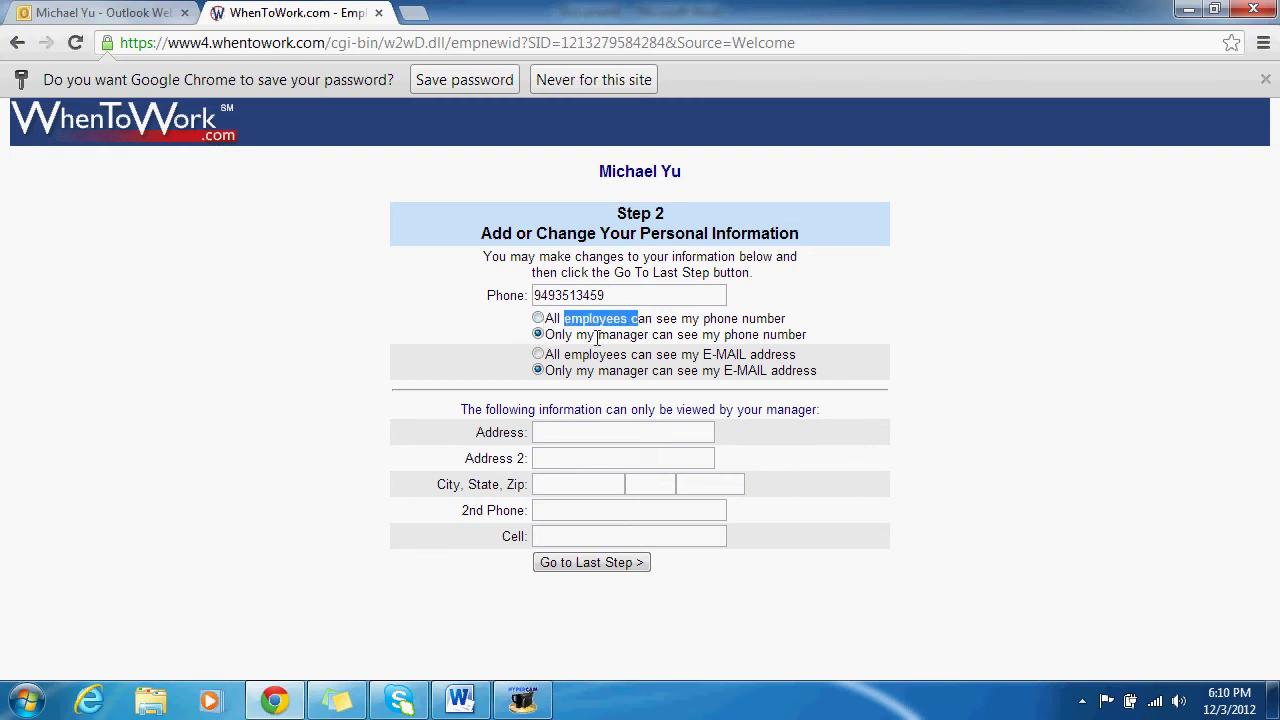
pyautogui.moveTo(565, 336); pyautogui.dragTo(794, 334)
pyautogui.click(496, 298)
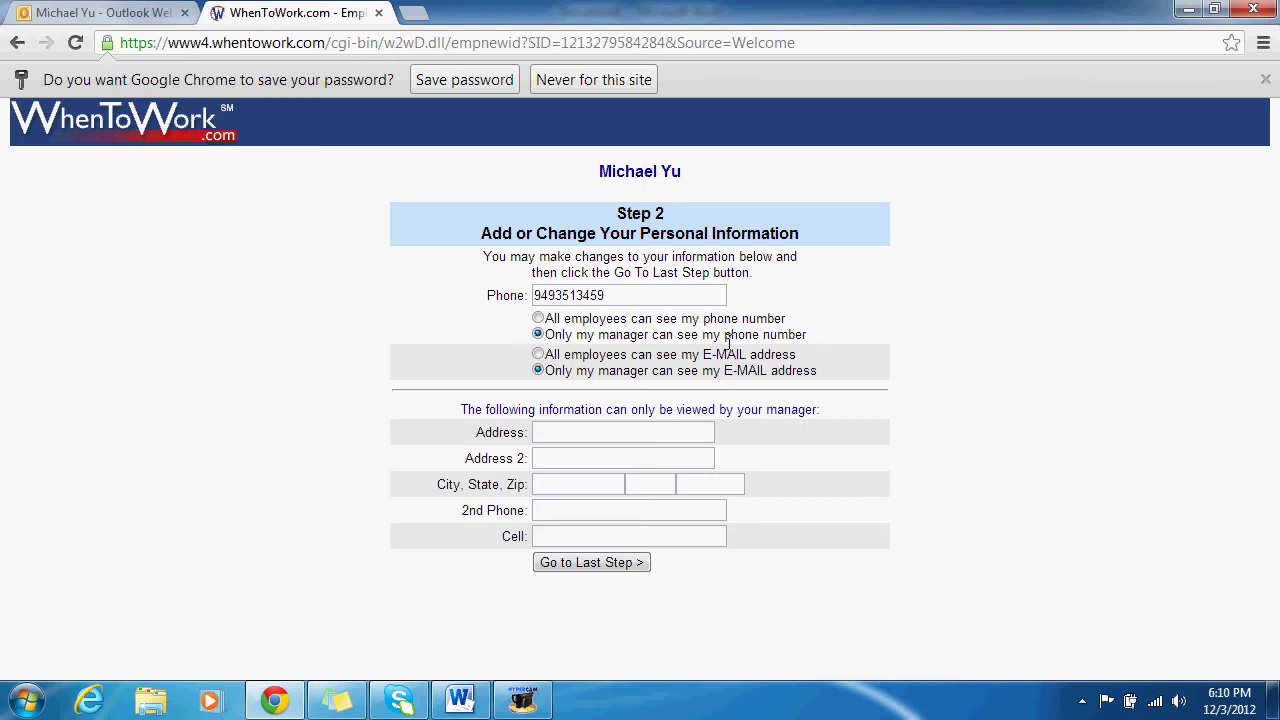
pyautogui.click(548, 432)
pyautogui.click(835, 621)
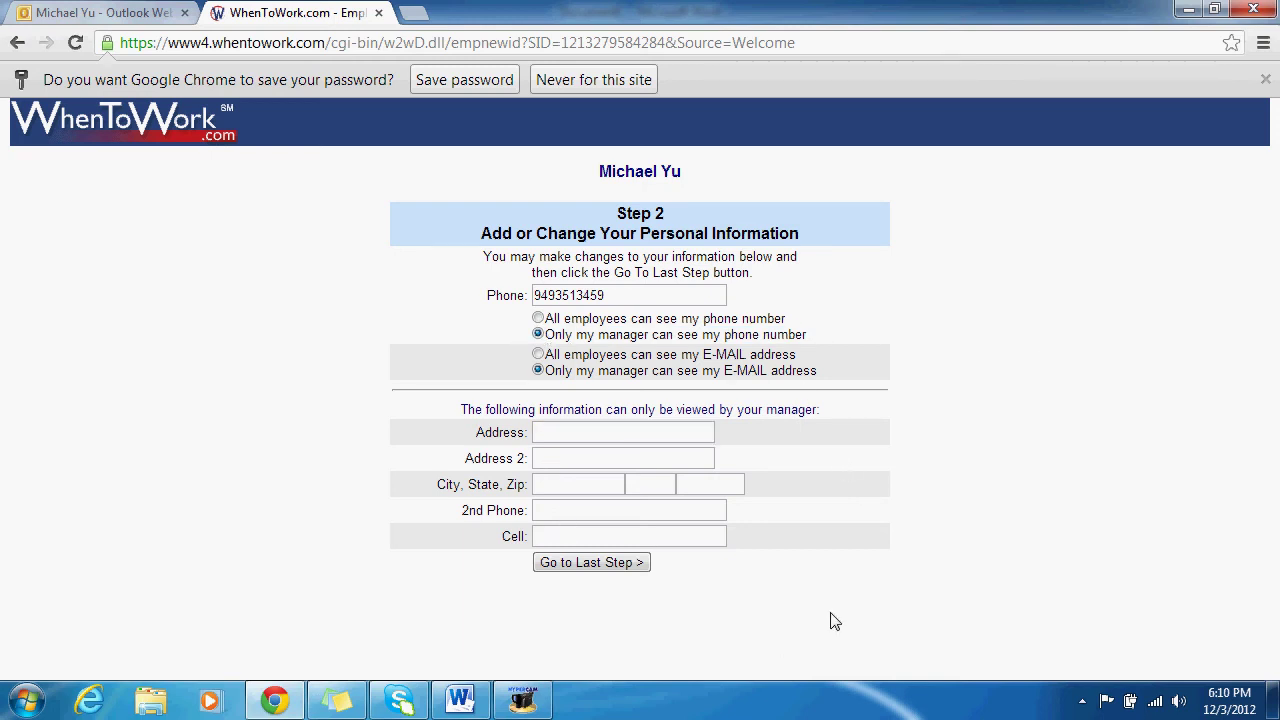
pyautogui.click(629, 565)
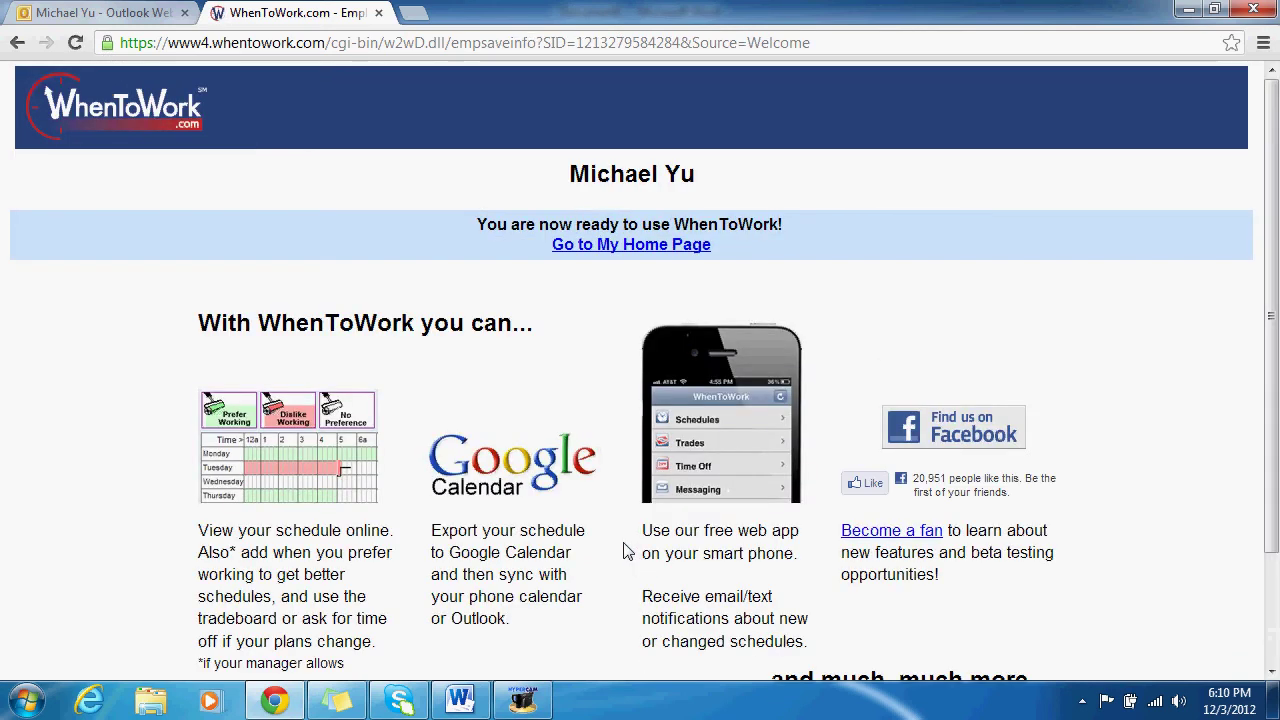
pyautogui.click(671, 246)
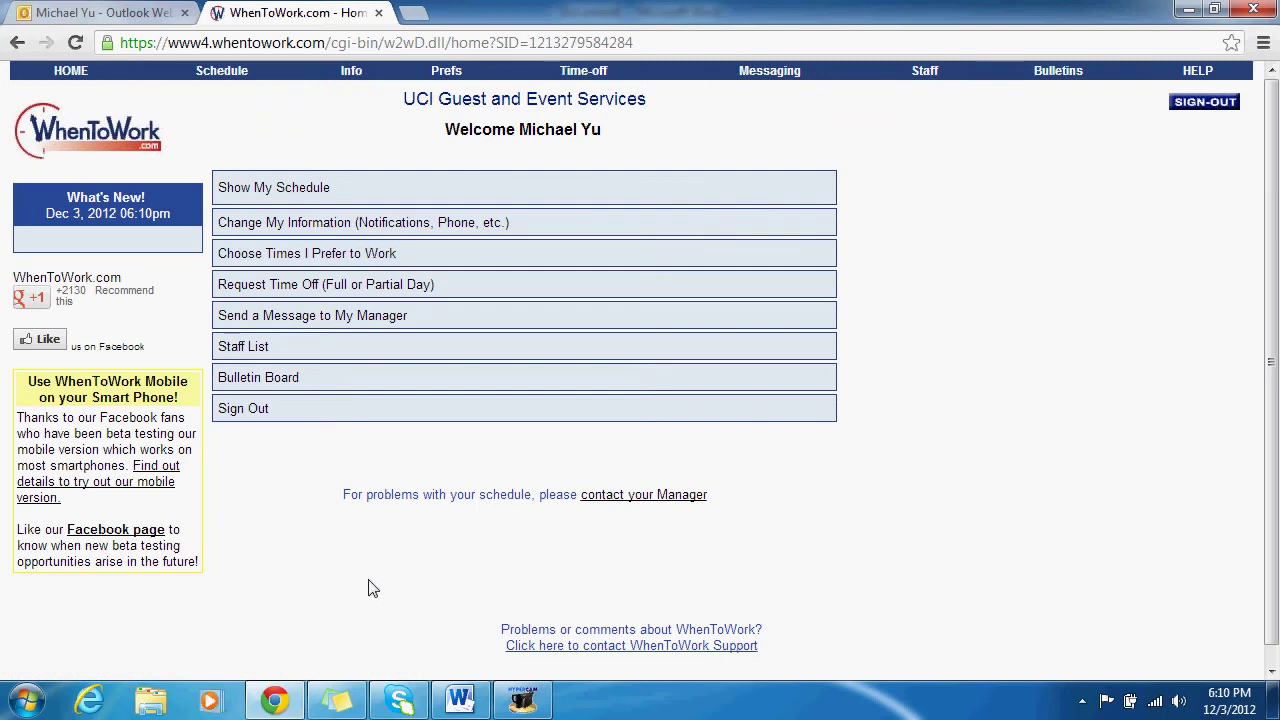
pyautogui.click(460, 700)
pyautogui.moveTo(808, 284); pyautogui.dragTo(408, 280)
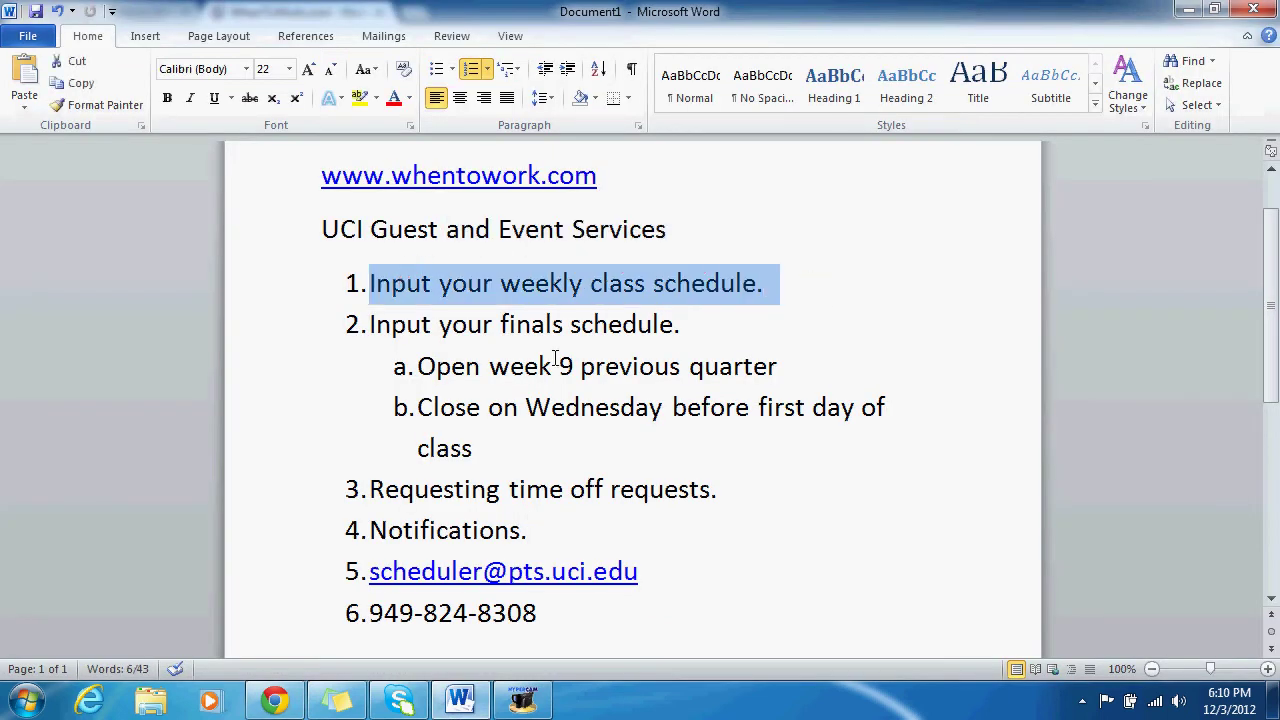
pyautogui.click(275, 700)
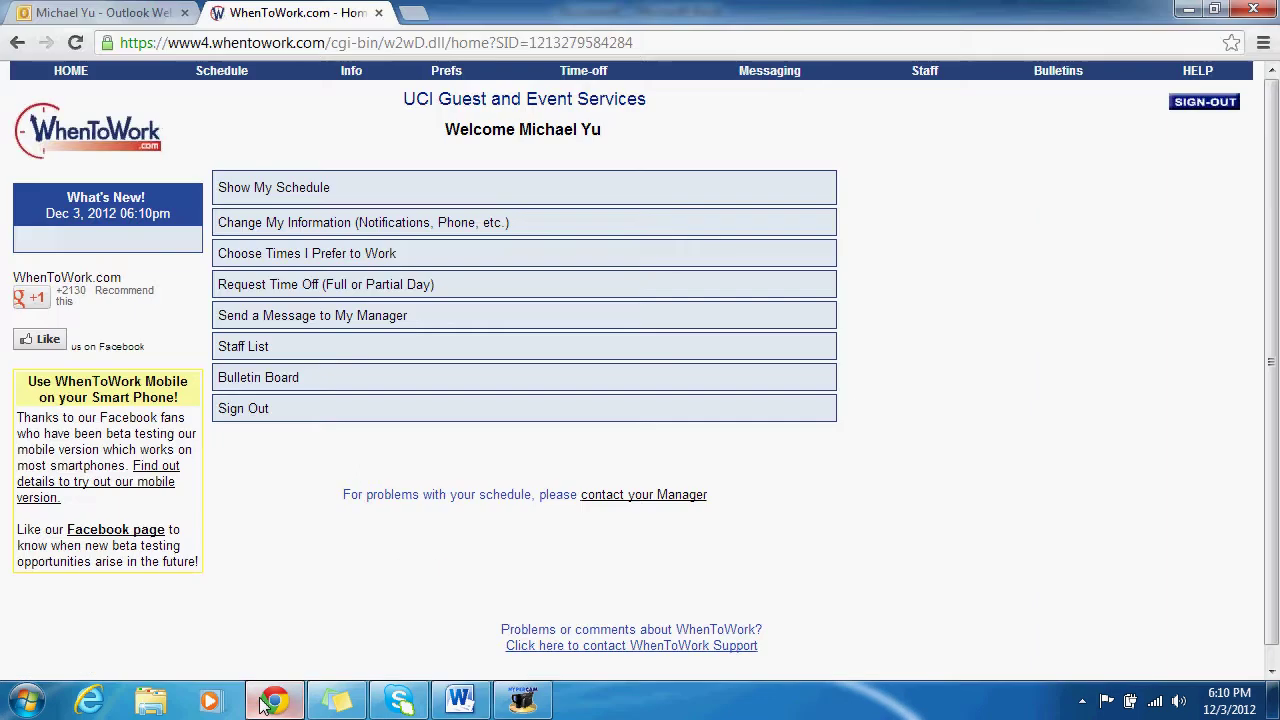
pyautogui.click(70, 84)
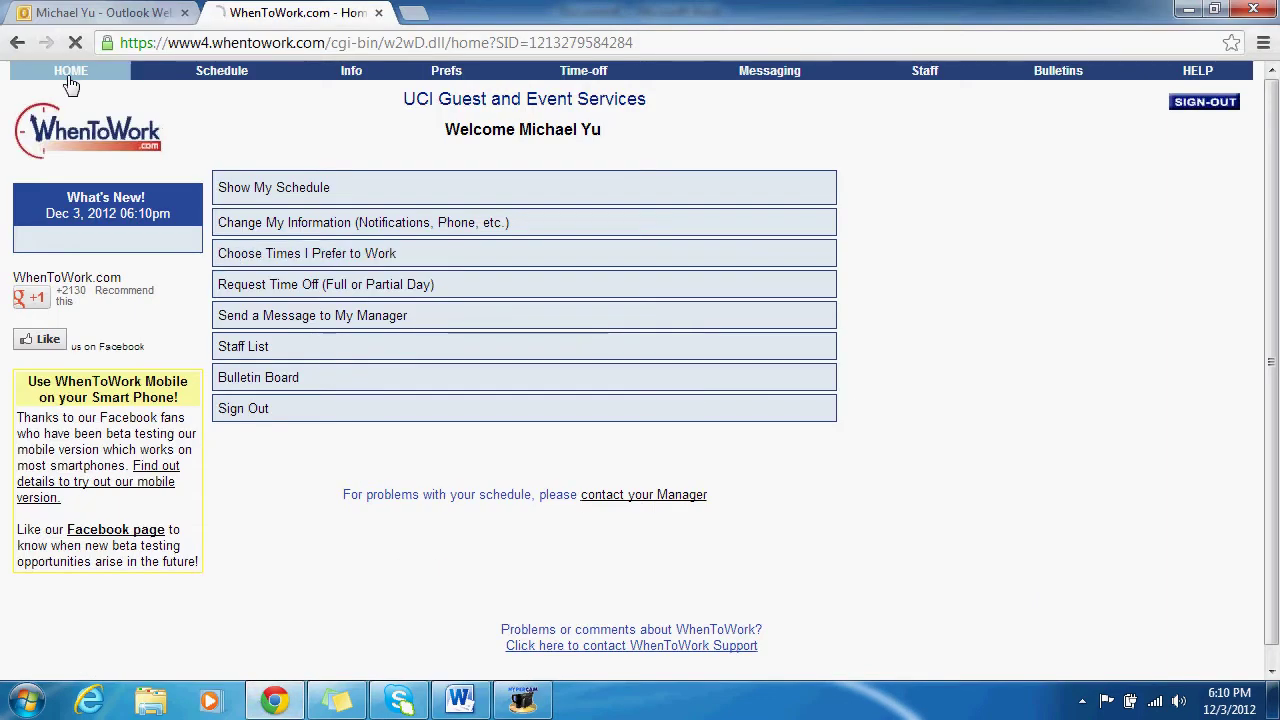
pyautogui.click(345, 266)
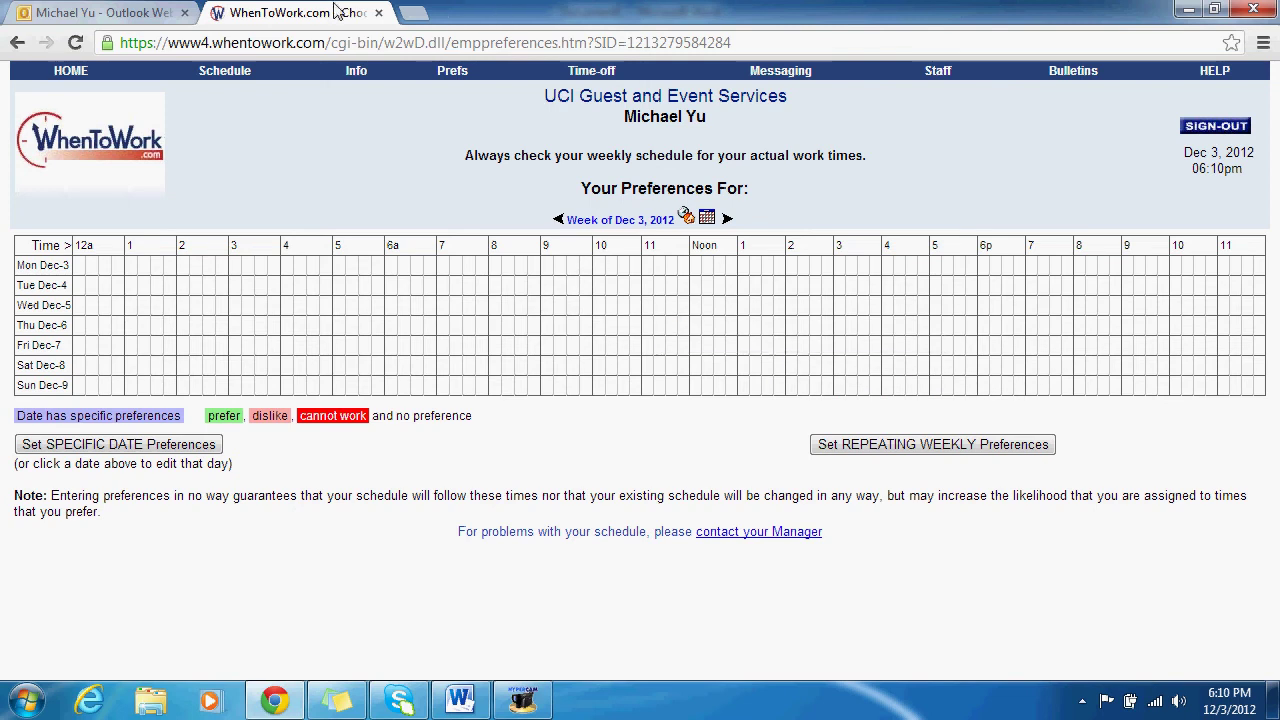
pyautogui.click(460, 700)
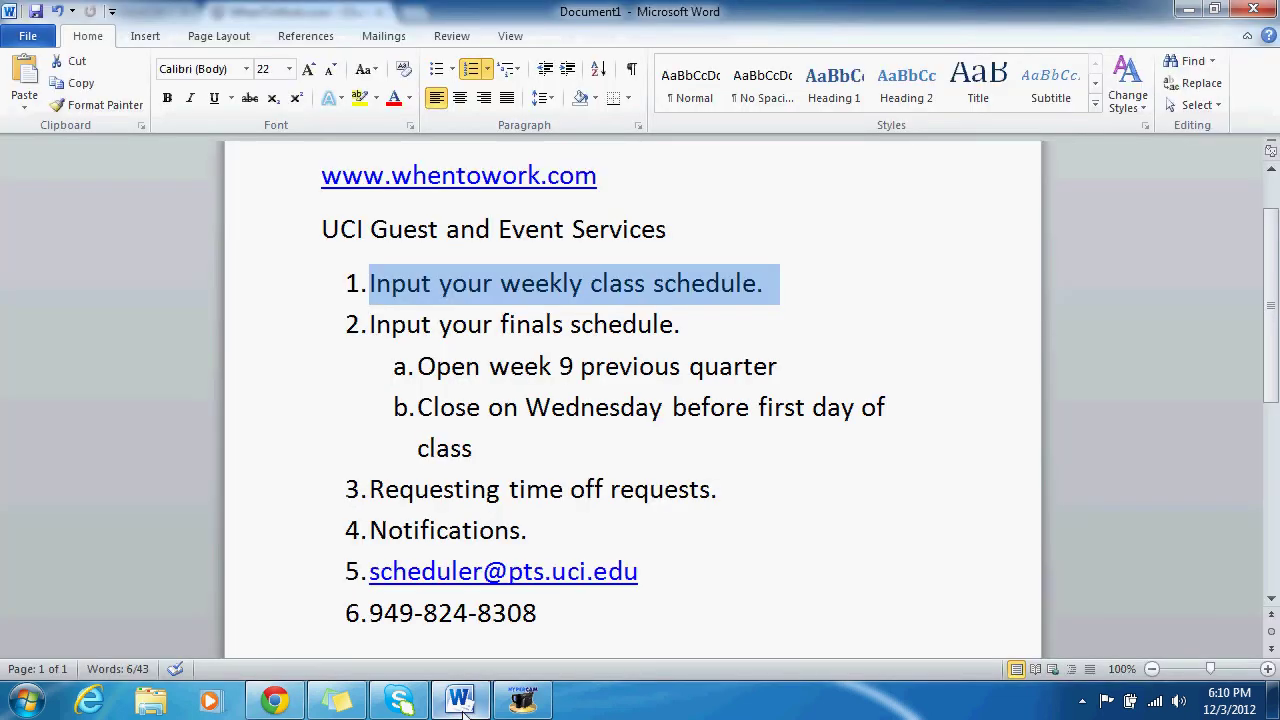
pyautogui.click(460, 700)
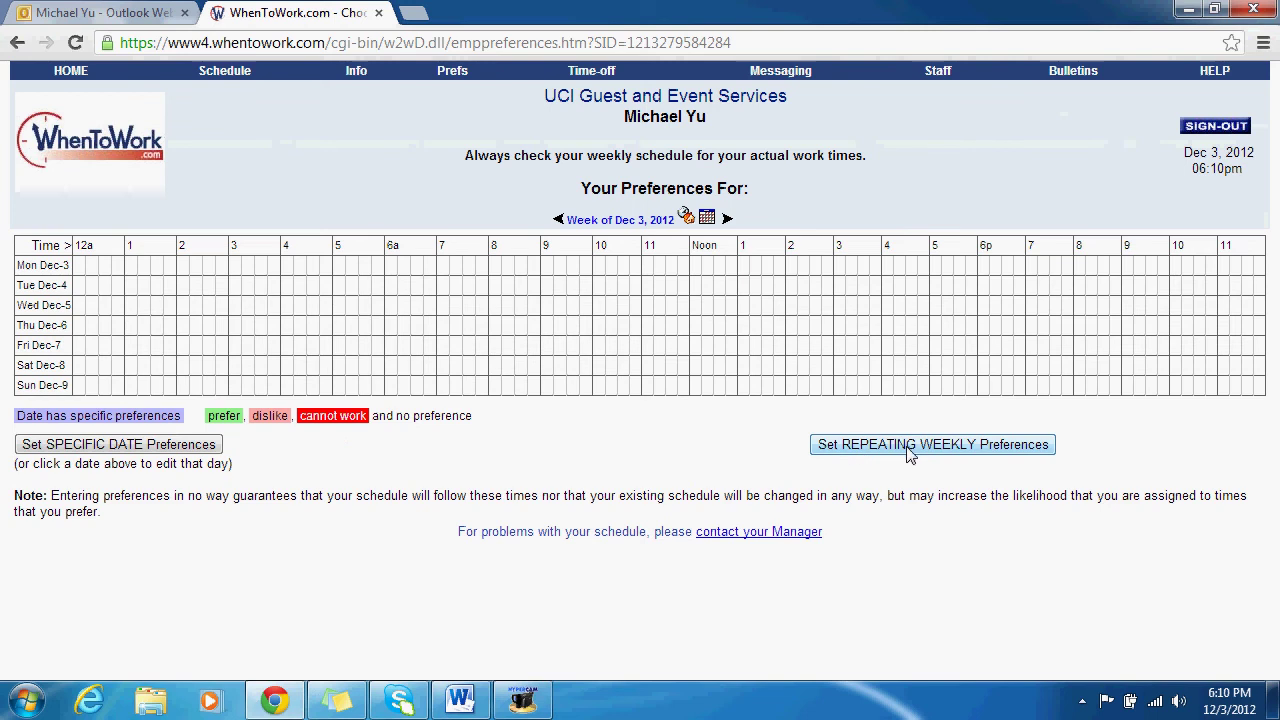
# In Repeating Weekly Preferences, paint Monday through Sunday entirely as Prefer Working.
pyautogui.click(944, 455)
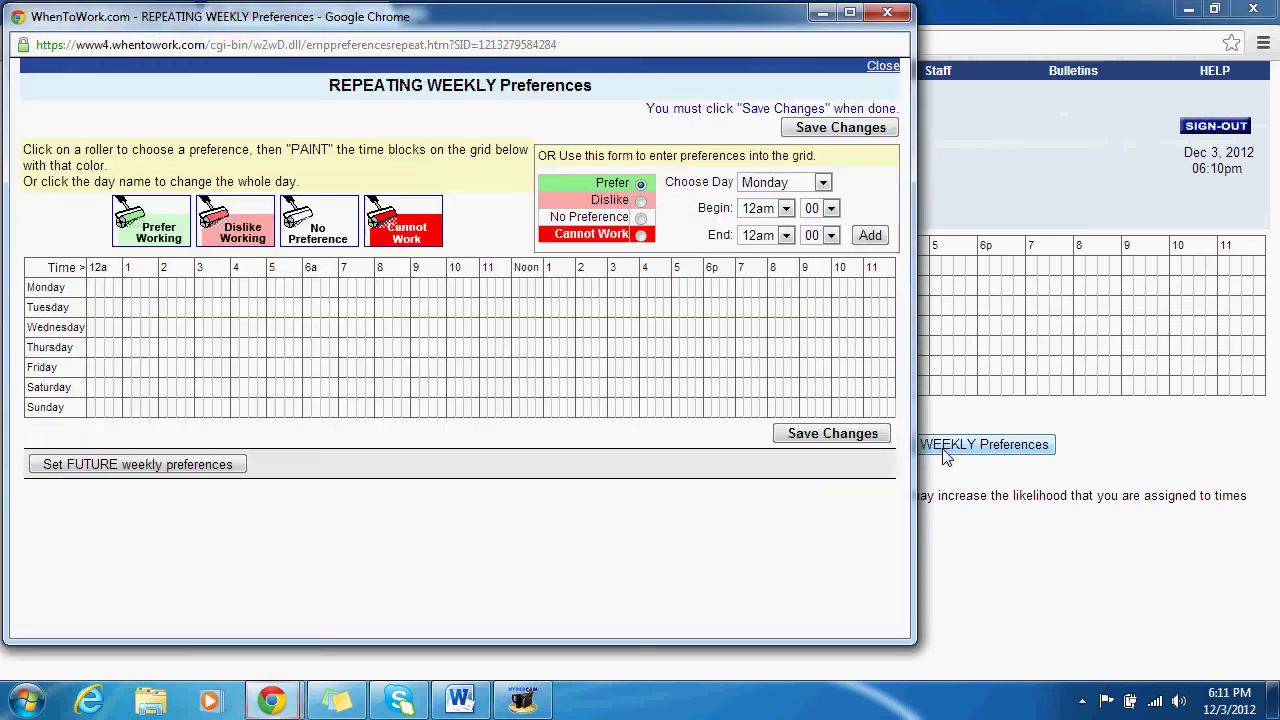
pyautogui.click(160, 225)
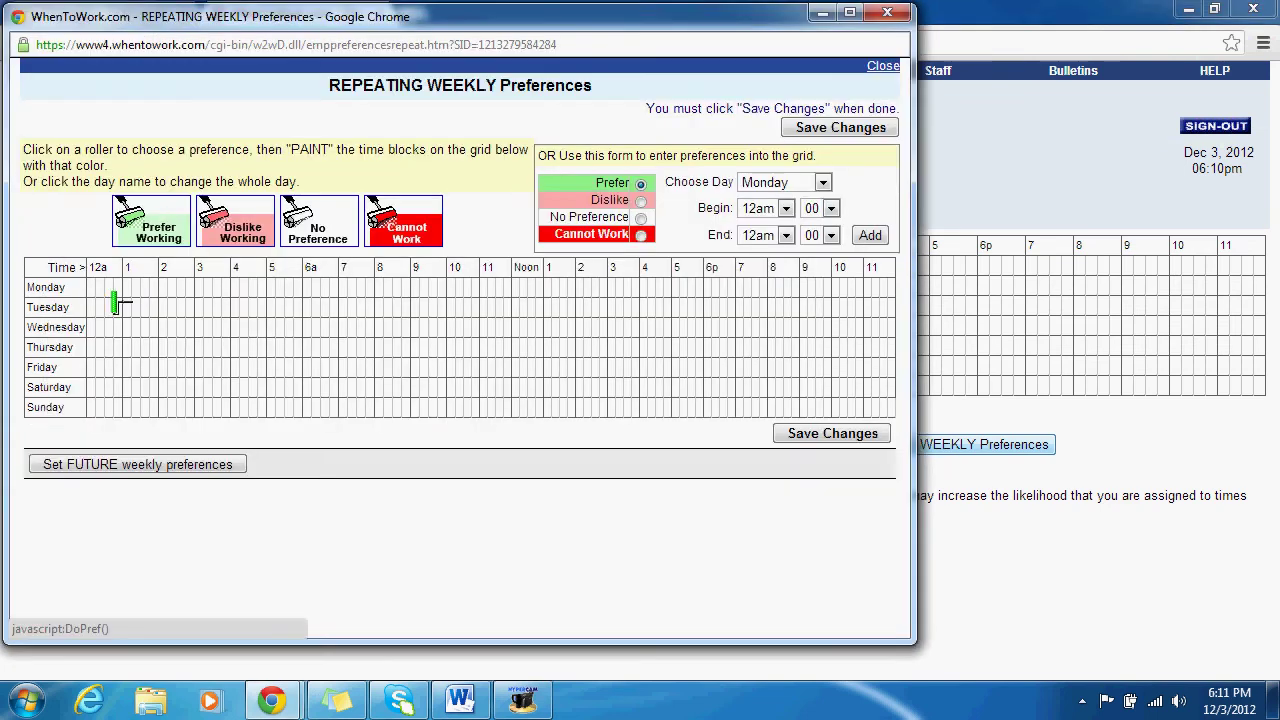
pyautogui.click(60, 288)
pyautogui.click(64, 308)
pyautogui.click(70, 328)
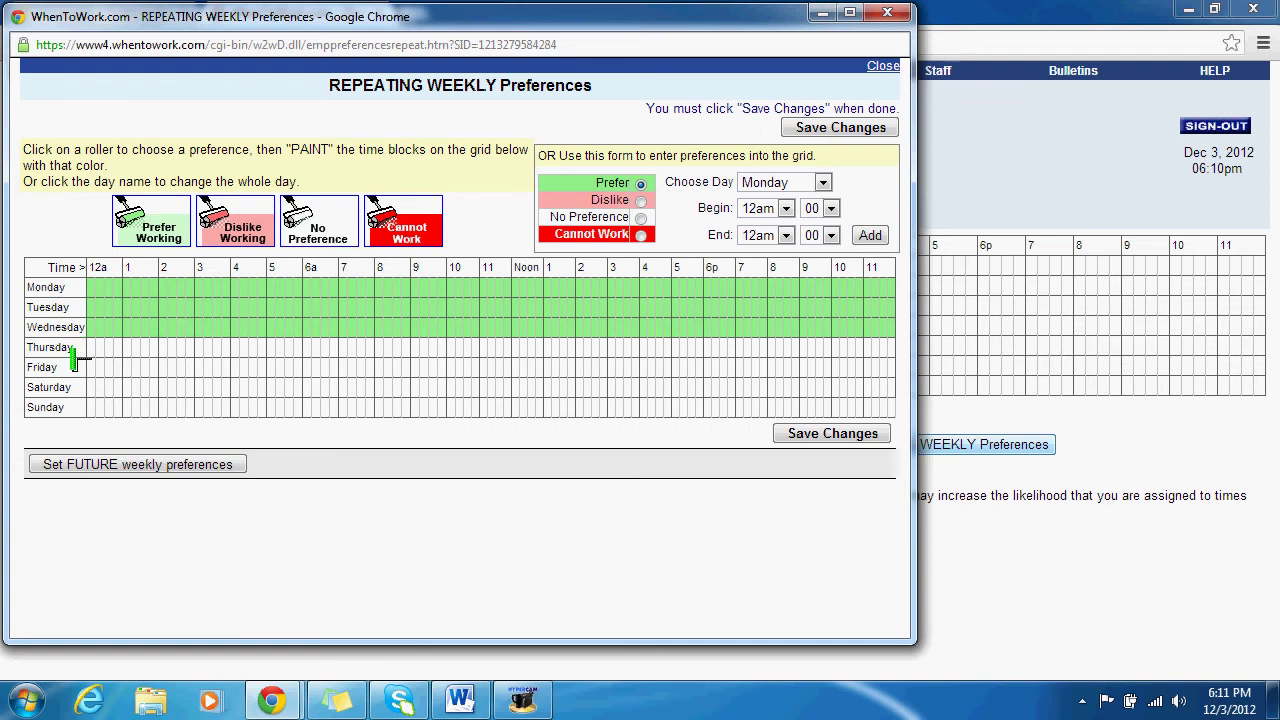
pyautogui.click(74, 352)
pyautogui.click(74, 370)
pyautogui.click(74, 390)
pyautogui.click(73, 408)
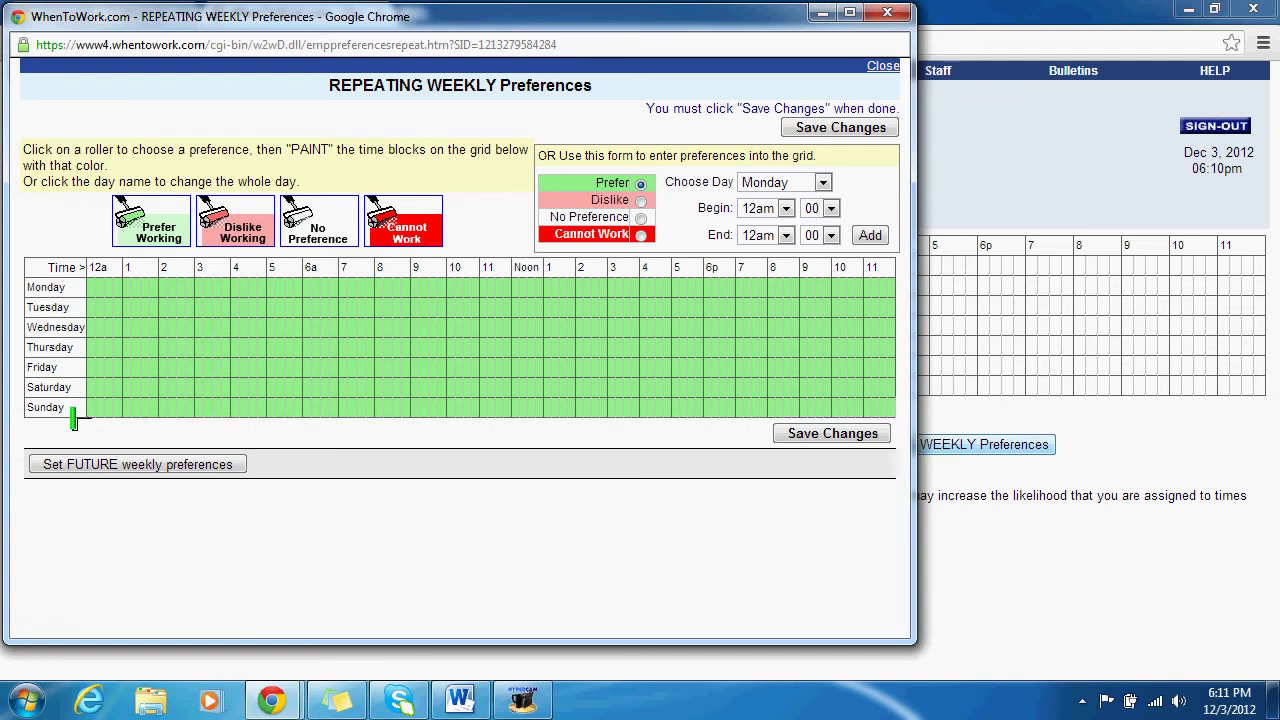
pyautogui.doubleClick(640, 12)
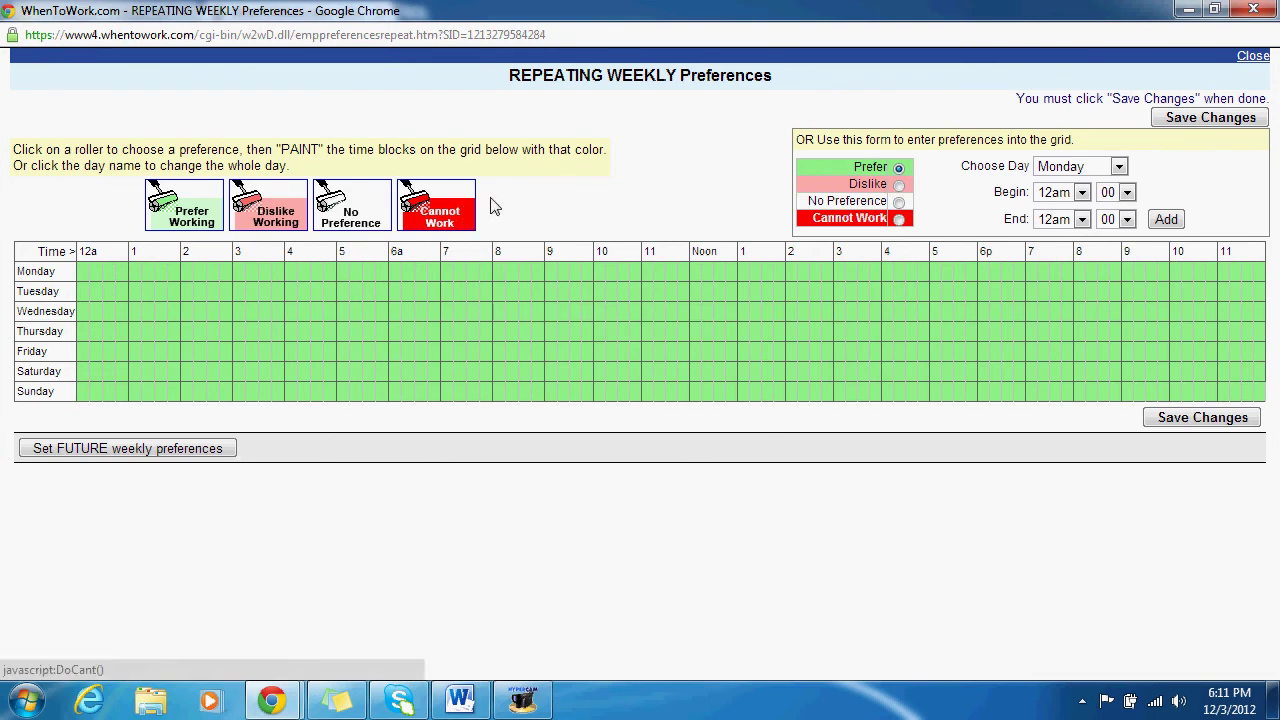
# Mark Monday, Wednesday and Friday 8:45–10am as Cannot Work.
pyautogui.click(450, 220)
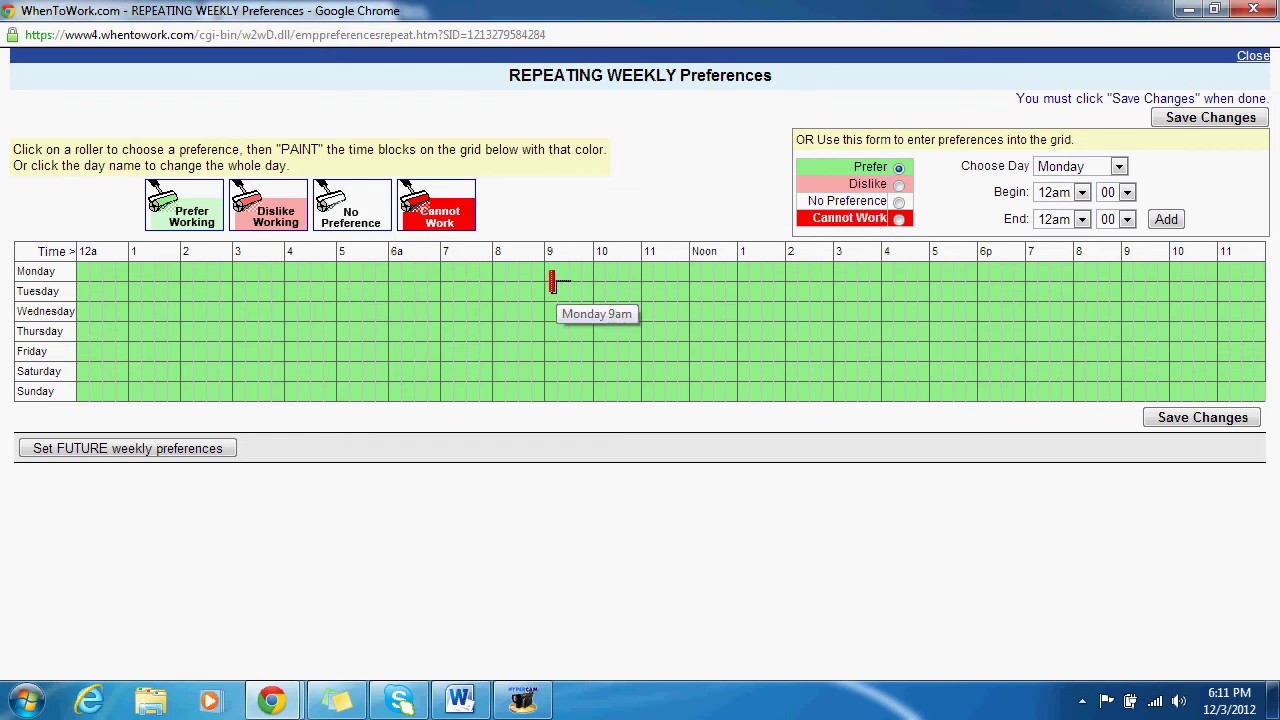
pyautogui.moveTo(557, 280)
pyautogui.mouseDown()
pyautogui.moveTo(588, 284)
pyautogui.moveTo(553, 284)
pyautogui.moveTo(565, 322)
pyautogui.moveTo(588, 320)
pyautogui.moveTo(571, 366)
pyautogui.moveTo(557, 365)
pyautogui.moveTo(586, 362)
pyautogui.mouseUp()
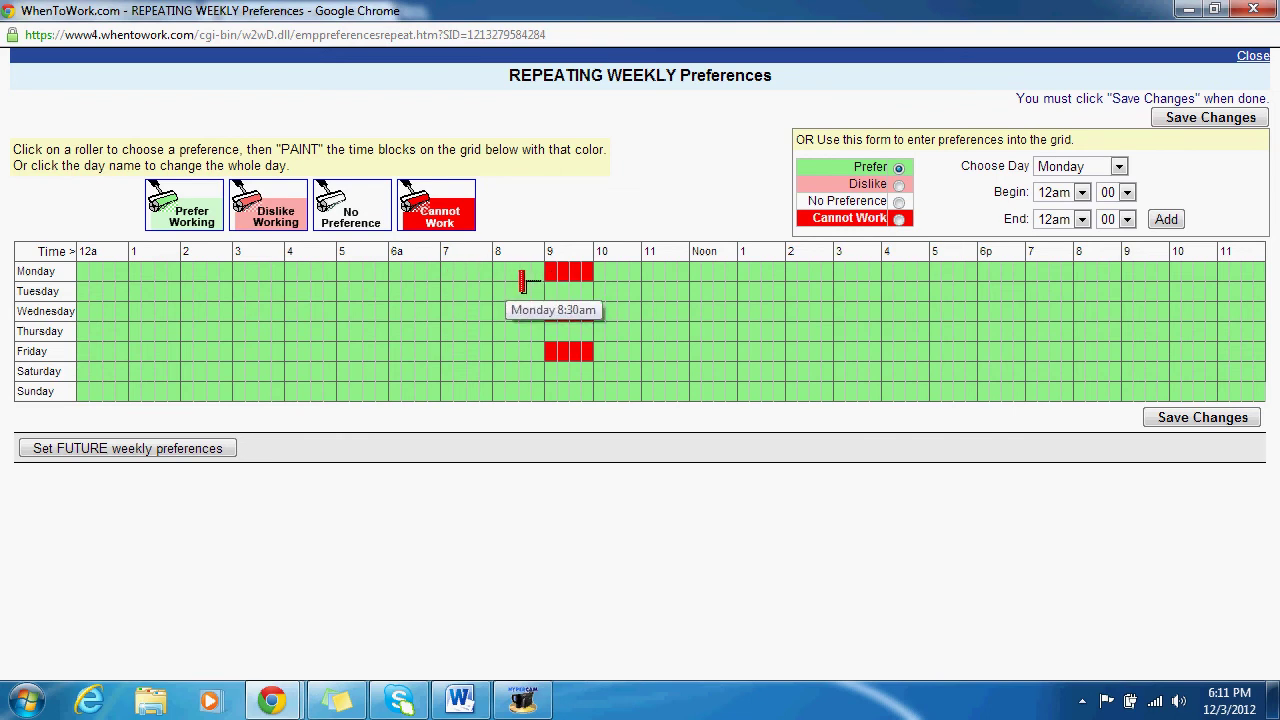
pyautogui.click(540, 272)
pyautogui.click(540, 311)
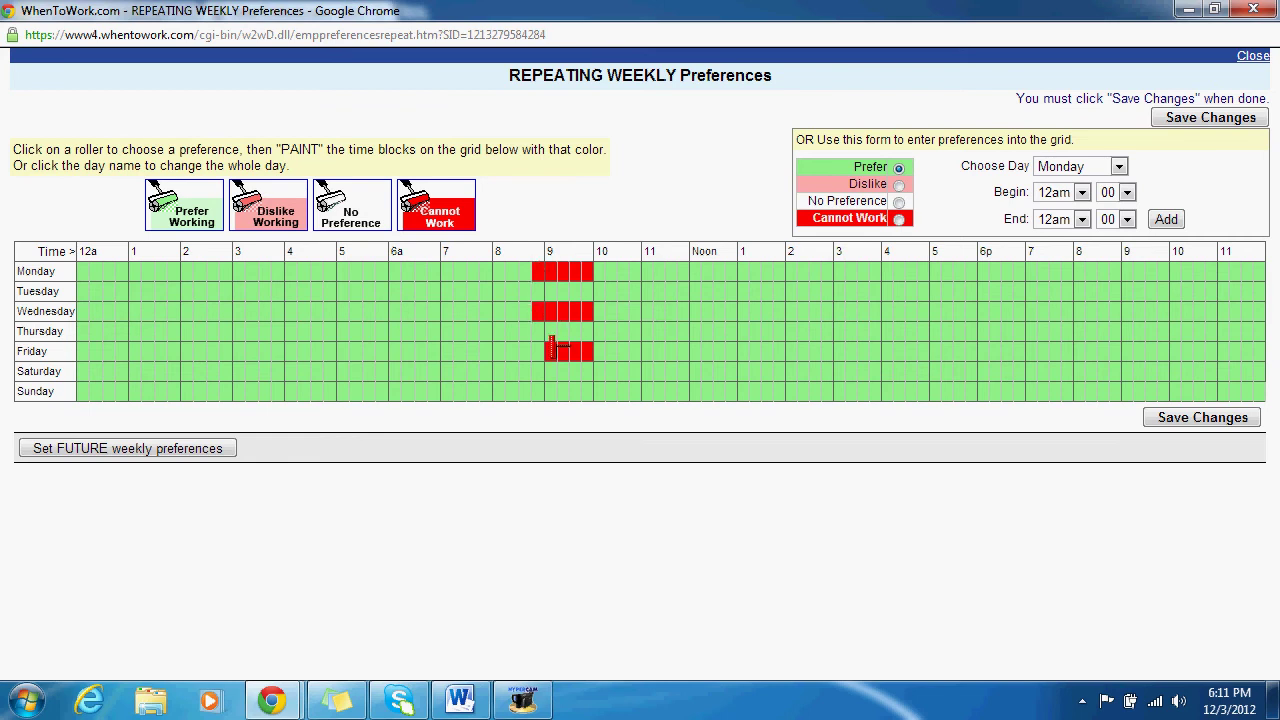
pyautogui.click(539, 351)
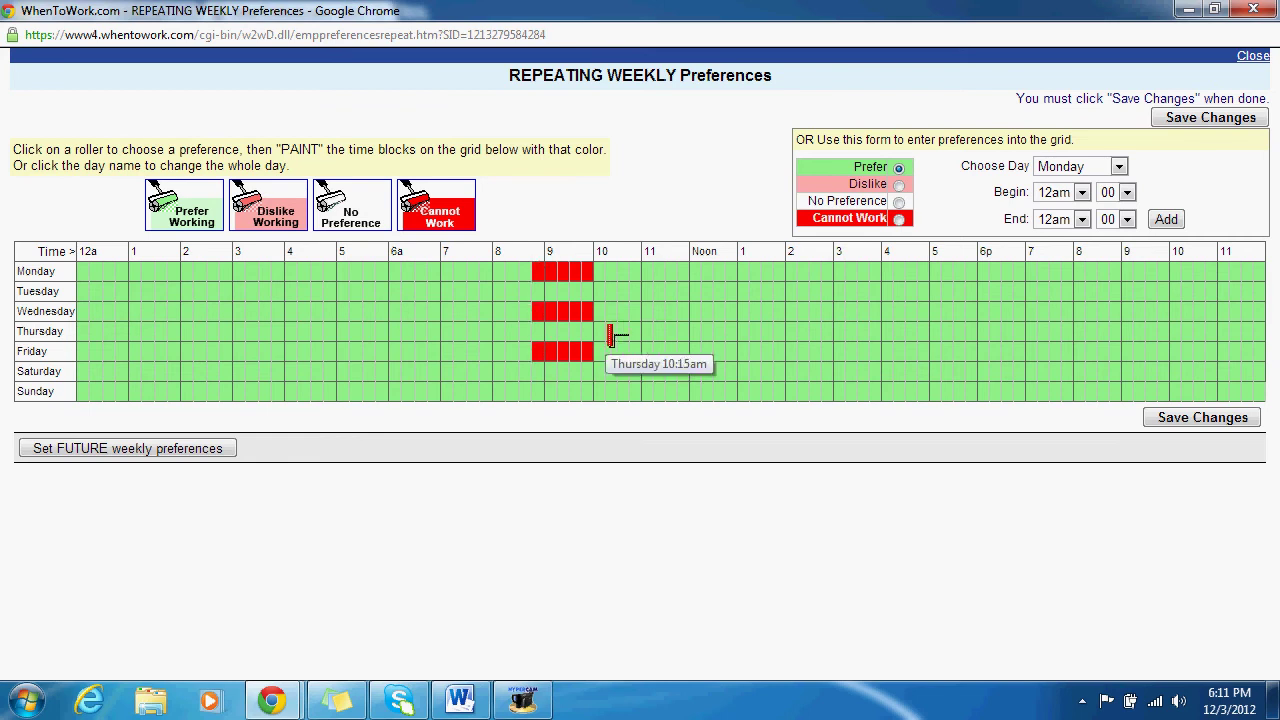
# Mark Tuesday and Thursday 11:45am–2pm as Cannot Work, keeping Thursday 11:30 as Prefer Working.
pyautogui.moveTo(692, 291); pyautogui.dragTo(783, 292)
pyautogui.moveTo(695, 333); pyautogui.dragTo(783, 334)
pyautogui.click(685, 291)
pyautogui.moveTo(680, 331); pyautogui.dragTo(690, 332)
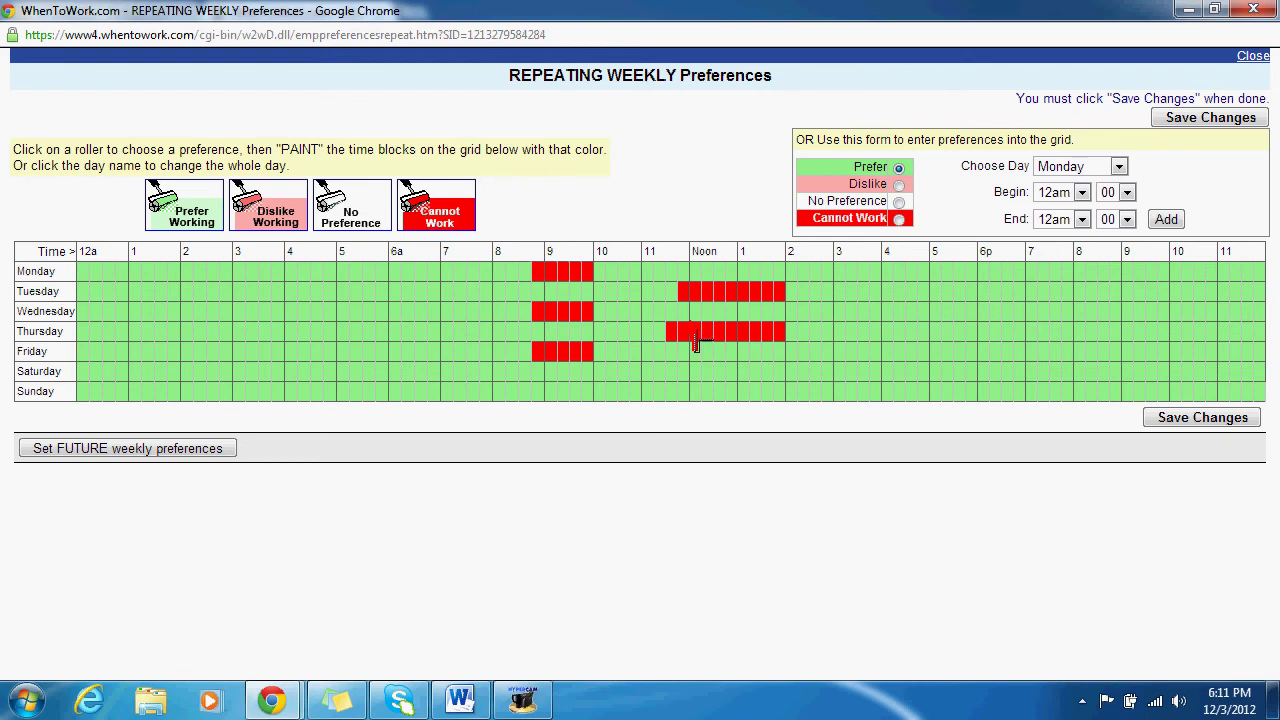
pyautogui.click(185, 205)
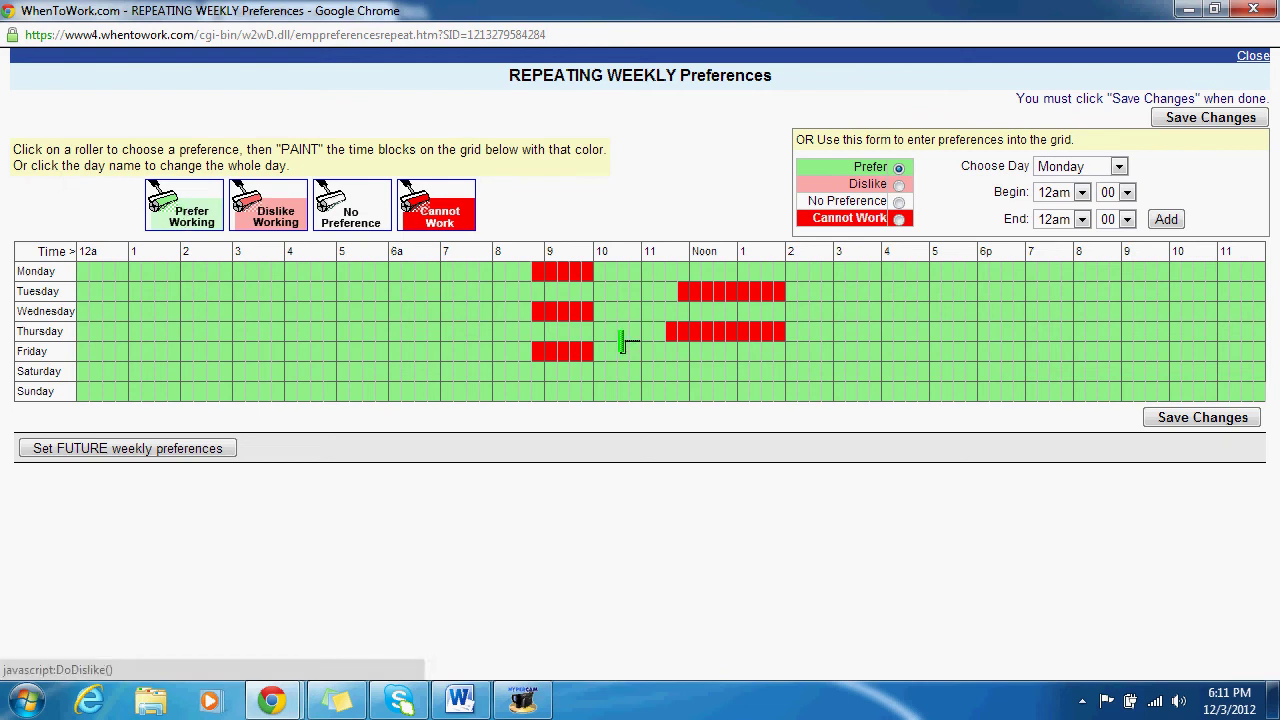
pyautogui.click(670, 331)
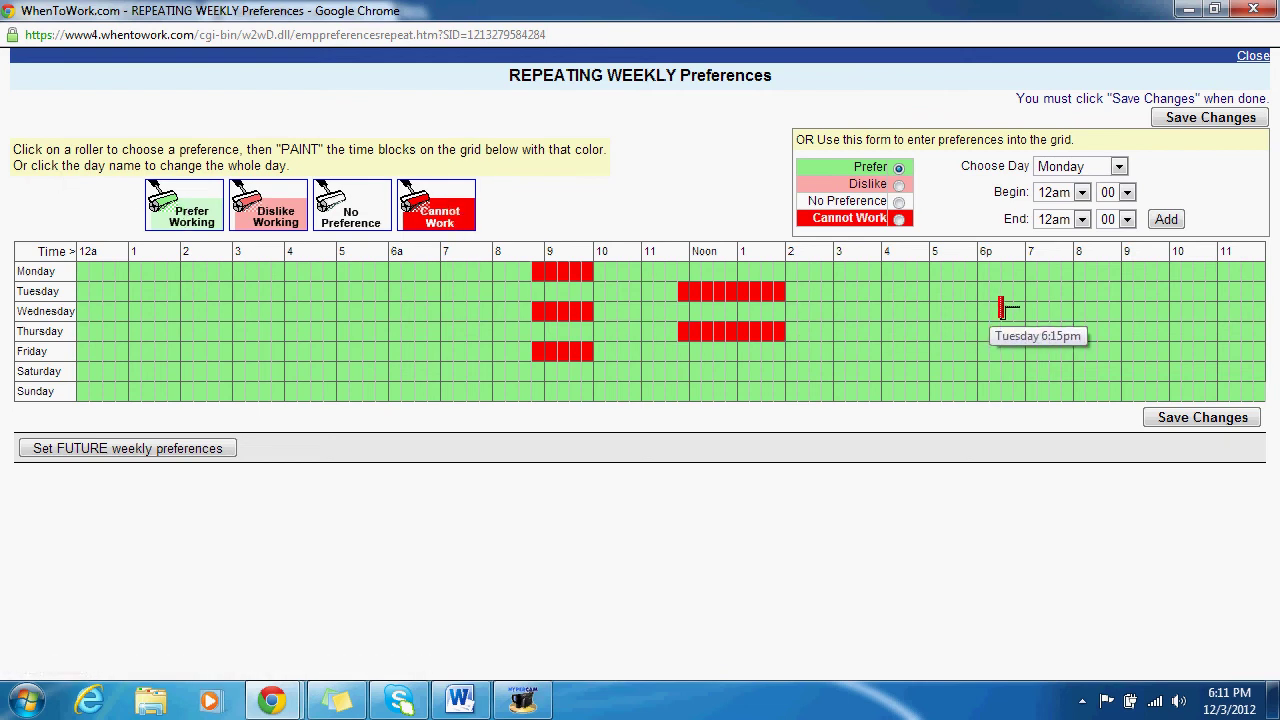
# Paint Tuesday 7–10pm as Cannot Work and early Wednesday morning as Dislike Working.
pyautogui.moveTo(1036, 292)
pyautogui.mouseDown()
pyautogui.moveTo(1160, 291)
pyautogui.moveTo(1018, 296)
pyautogui.mouseUp()
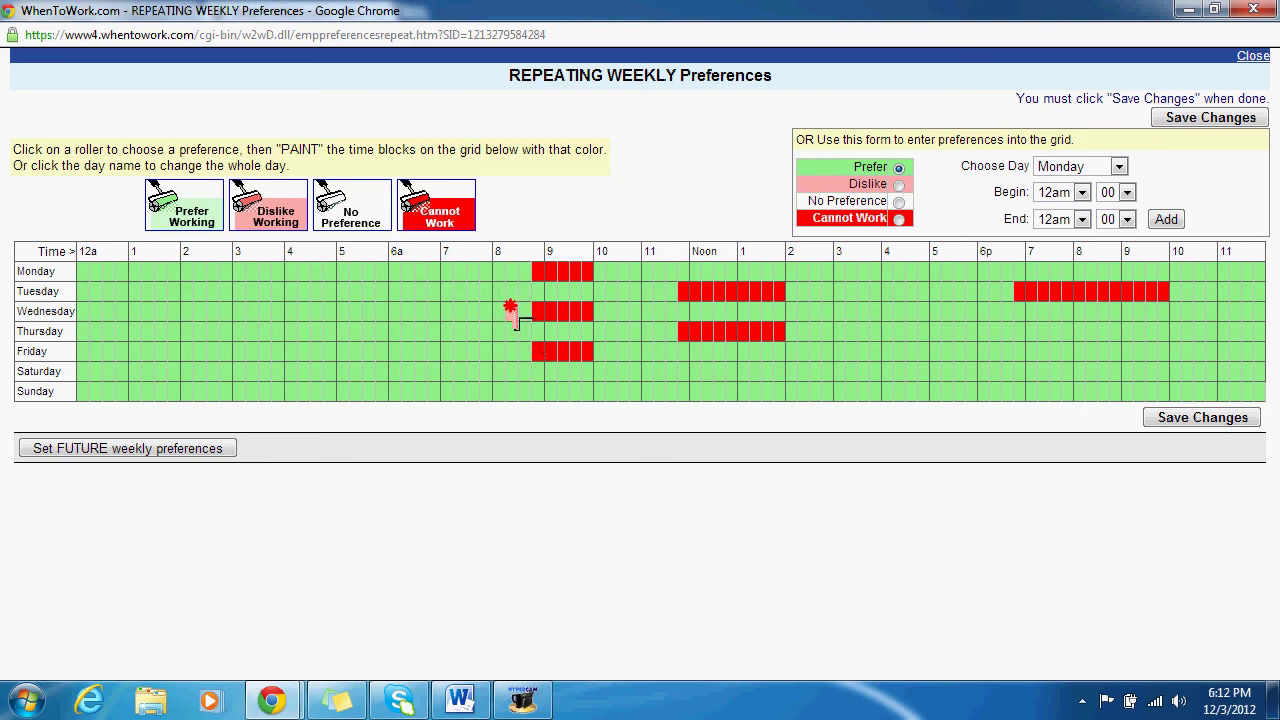
pyautogui.moveTo(522, 308)
pyautogui.mouseDown()
pyautogui.moveTo(440, 297)
pyautogui.moveTo(392, 309)
pyautogui.mouseUp()
# Extend Wednesday's dislike to 6am, restore Tuesday morning, dislike Tuesday 5–7pm, and save changes.
pyautogui.click(184, 198)
pyautogui.moveTo(463, 292); pyautogui.dragTo(392, 292)
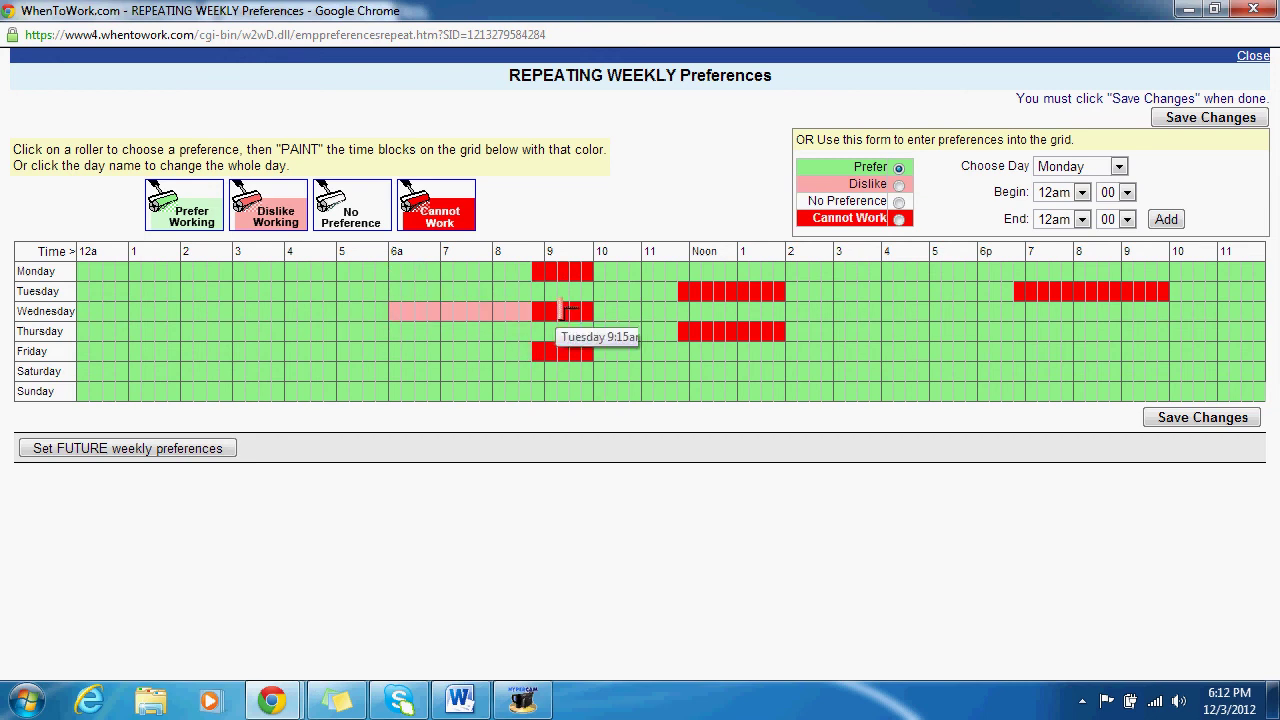
pyautogui.moveTo(1010, 297); pyautogui.dragTo(940, 296)
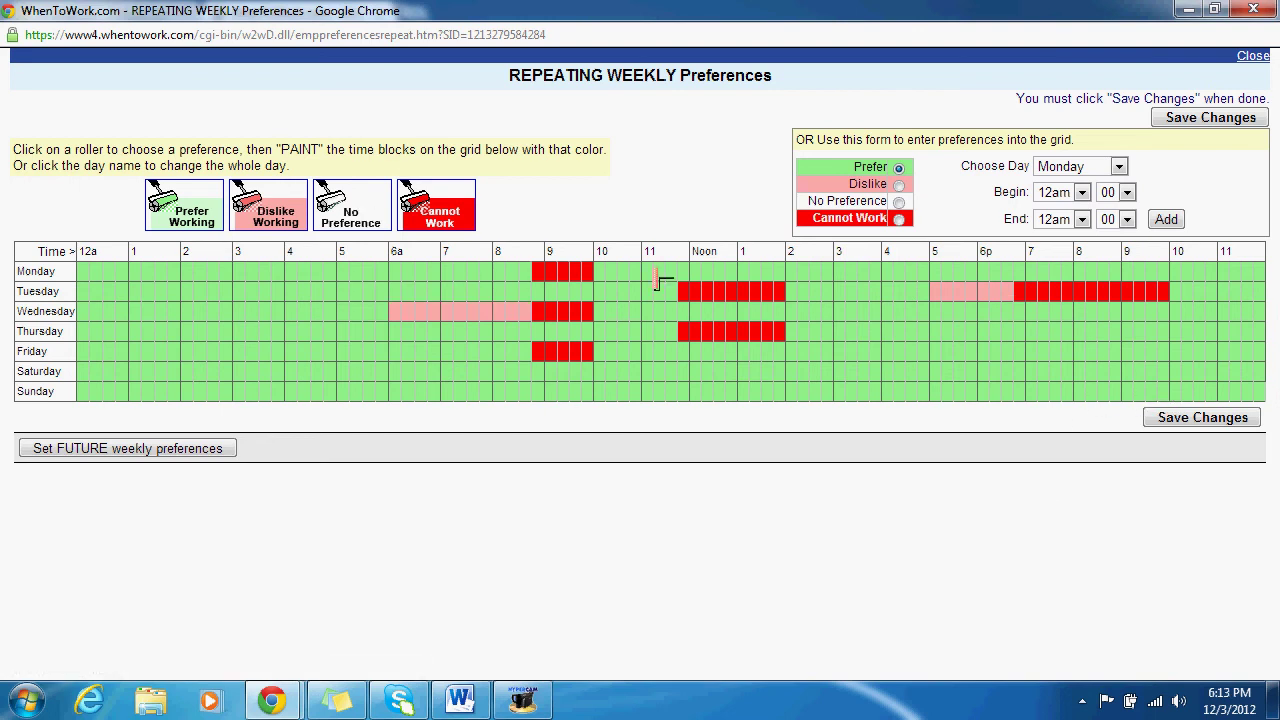
pyautogui.click(1202, 418)
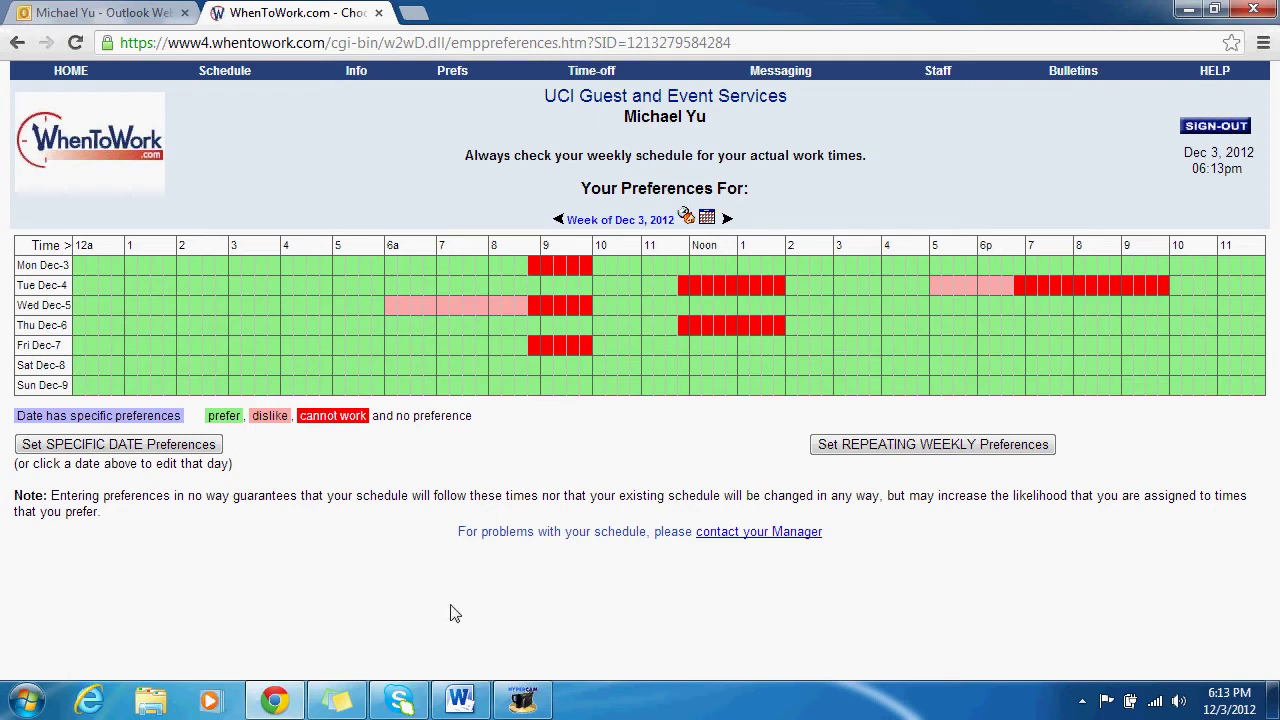
pyautogui.click(516, 503)
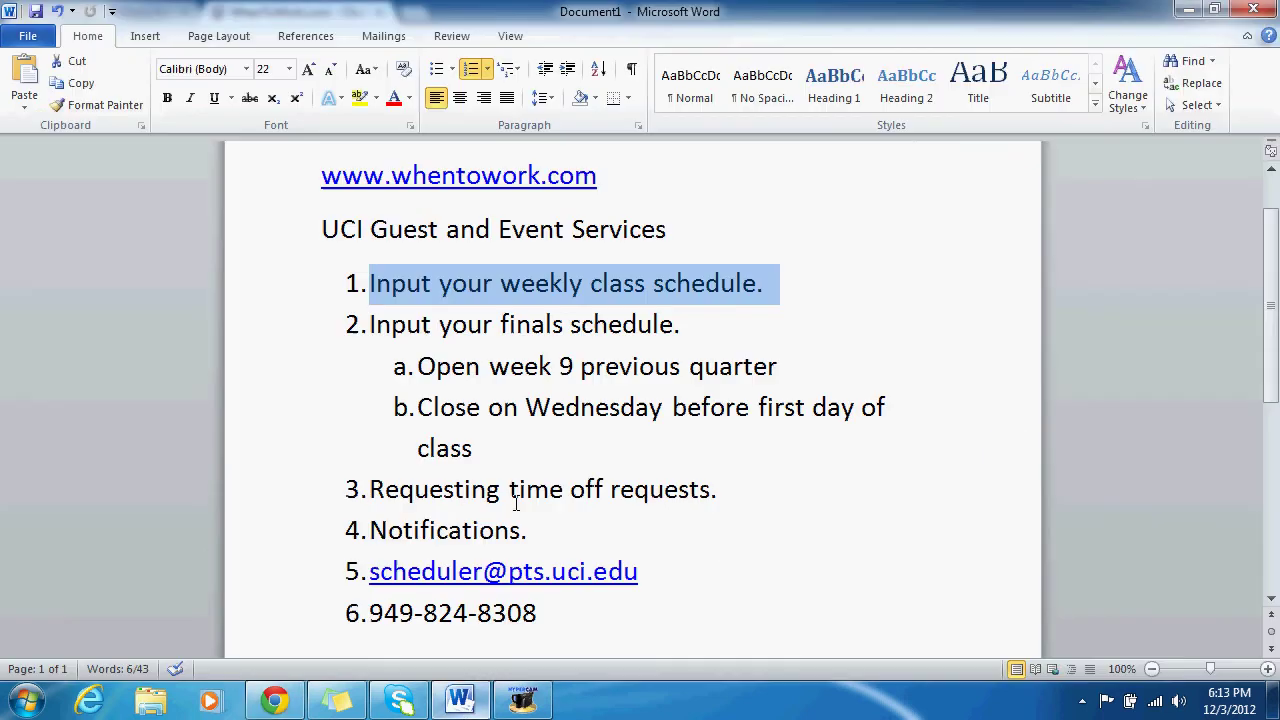
pyautogui.click(768, 334)
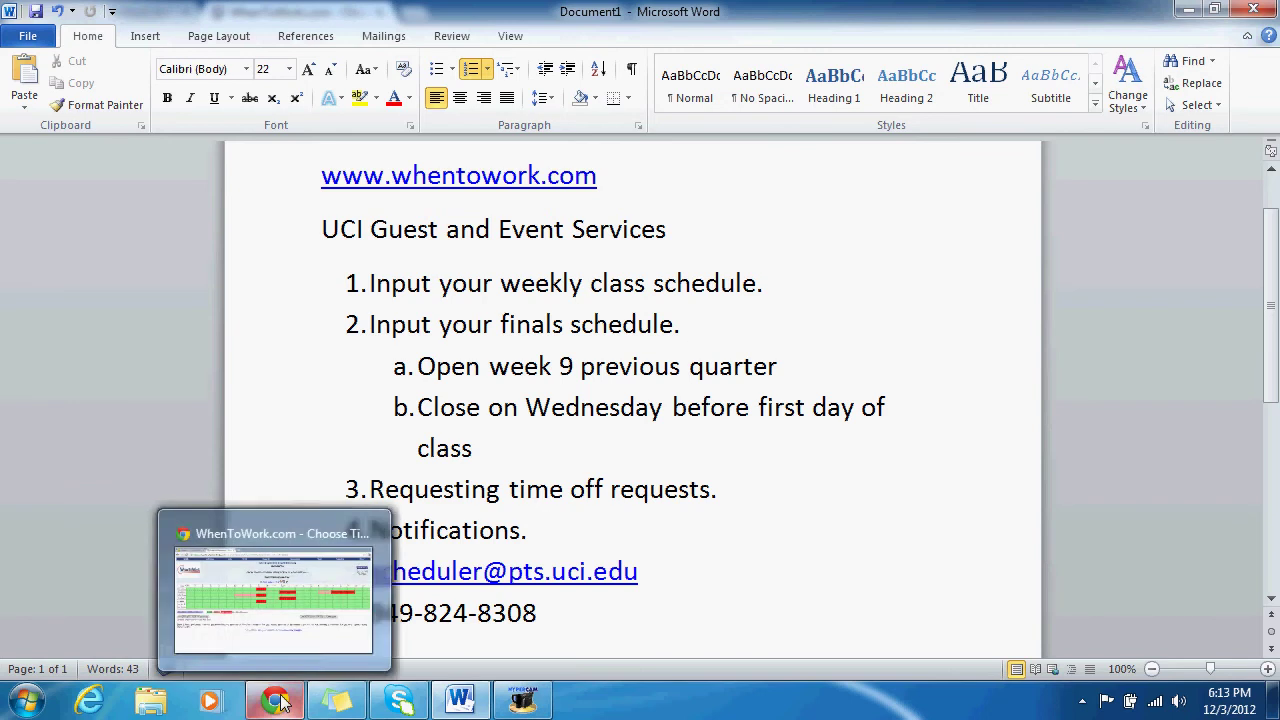
pyautogui.click(279, 702)
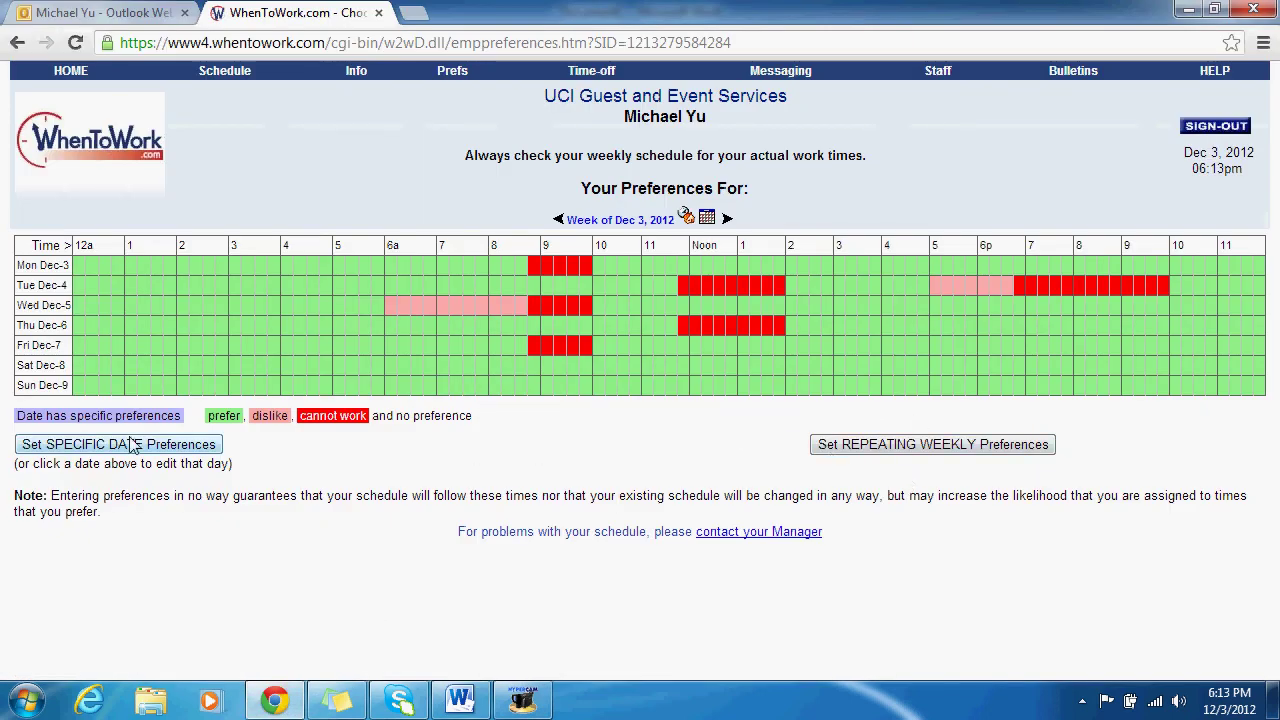
# Open Set SPECIFIC DATE Preferences to show the December 2012 calendar.
pyautogui.click(44, 455)
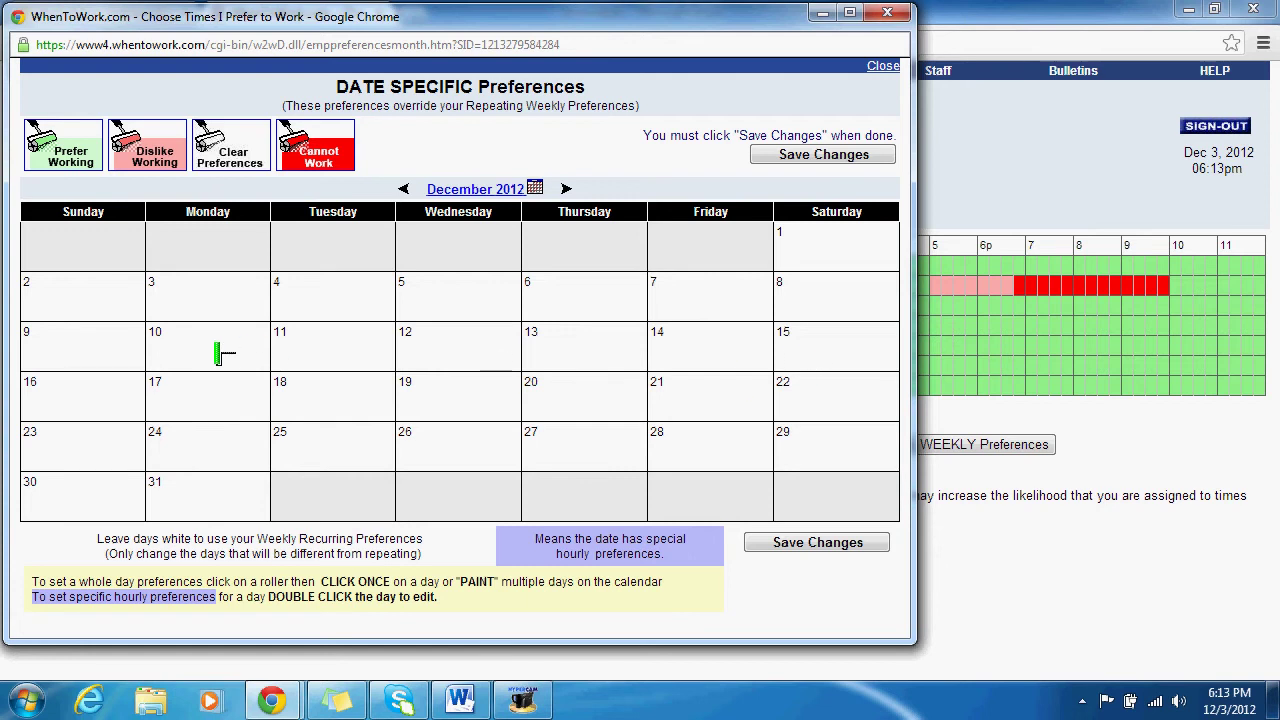
# For Monday, Dec 10, 2012, make 9am Prefer Working and mark 2:30–5pm as Cannot Work.
pyautogui.doubleClick(213, 346)
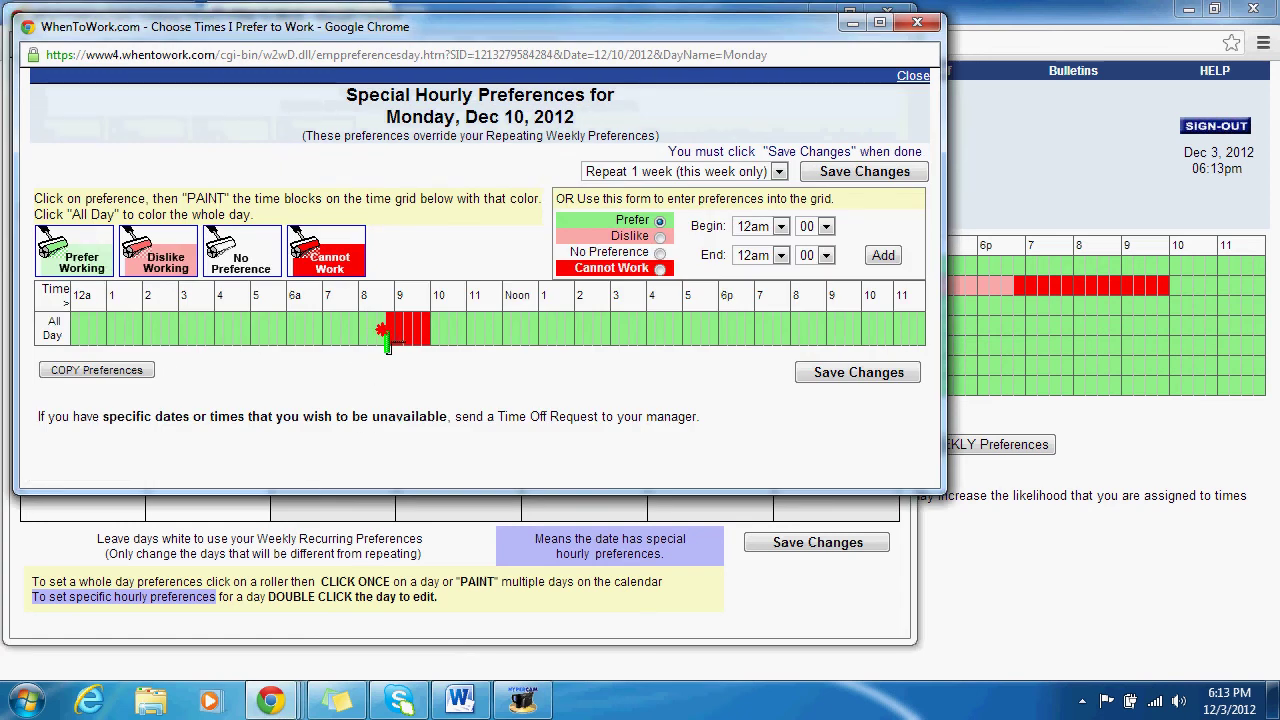
pyautogui.moveTo(386, 340); pyautogui.dragTo(434, 334)
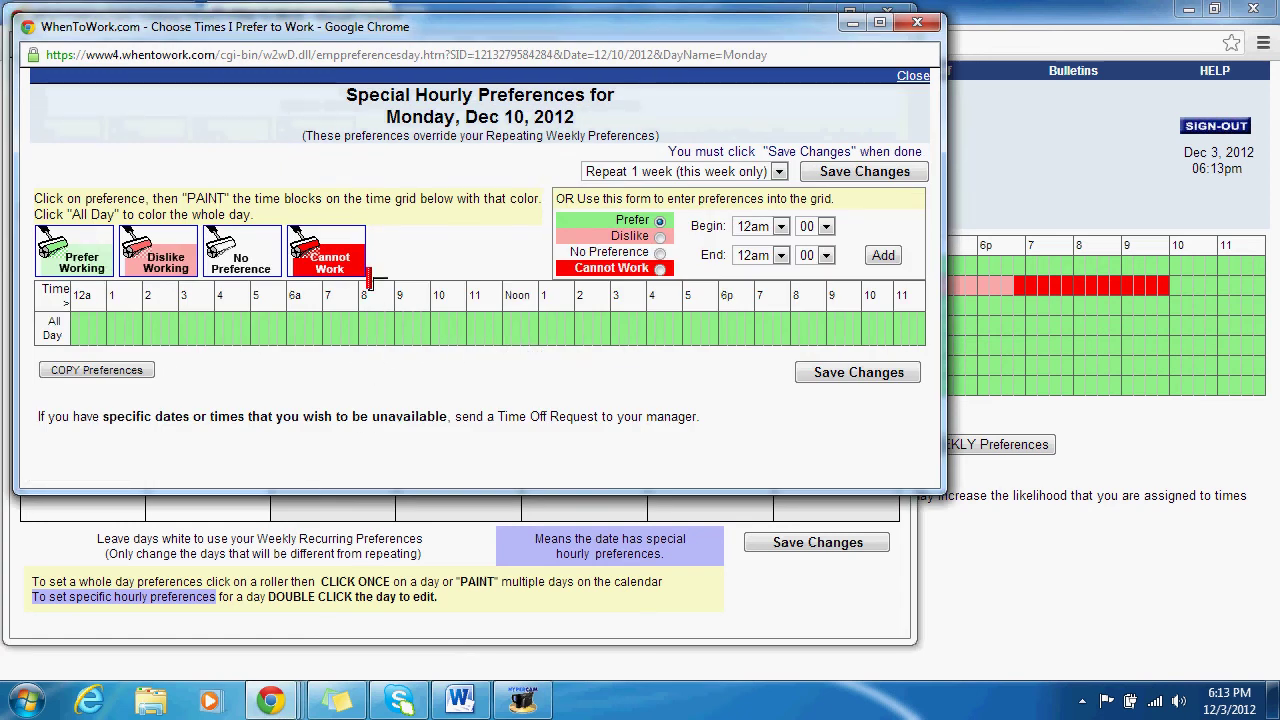
pyautogui.click(355, 262)
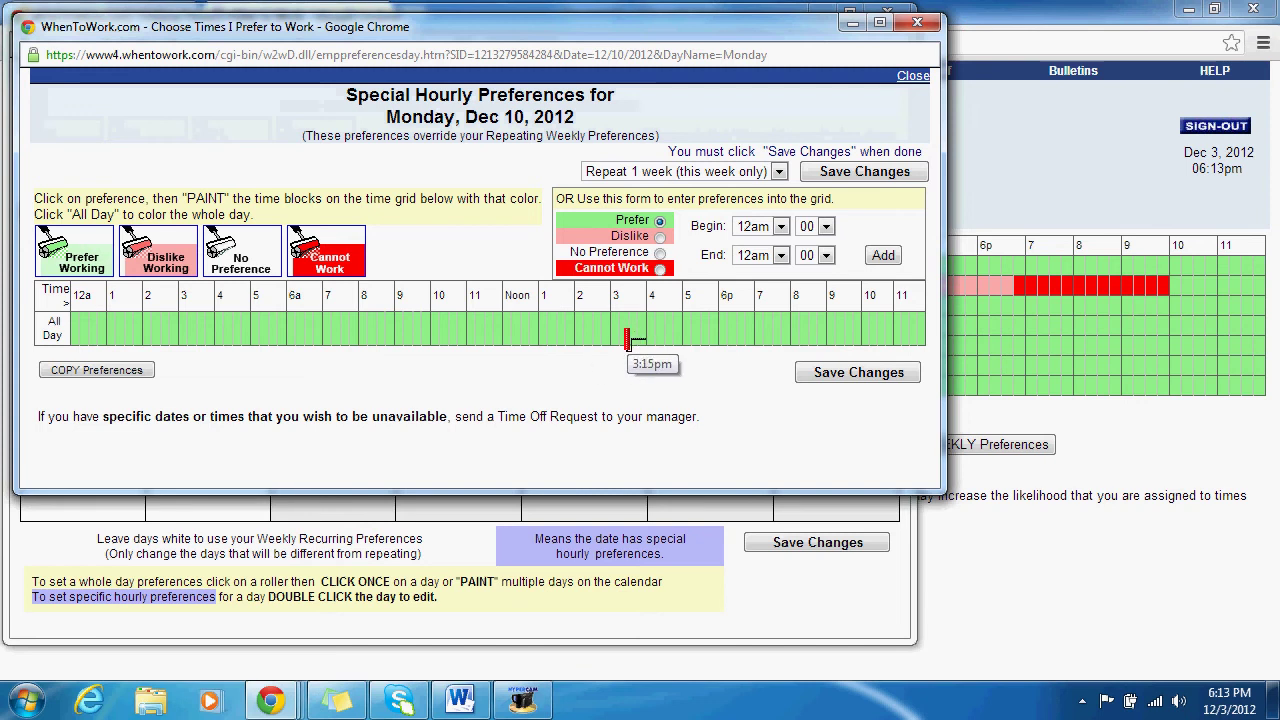
pyautogui.moveTo(612, 338); pyautogui.dragTo(680, 345)
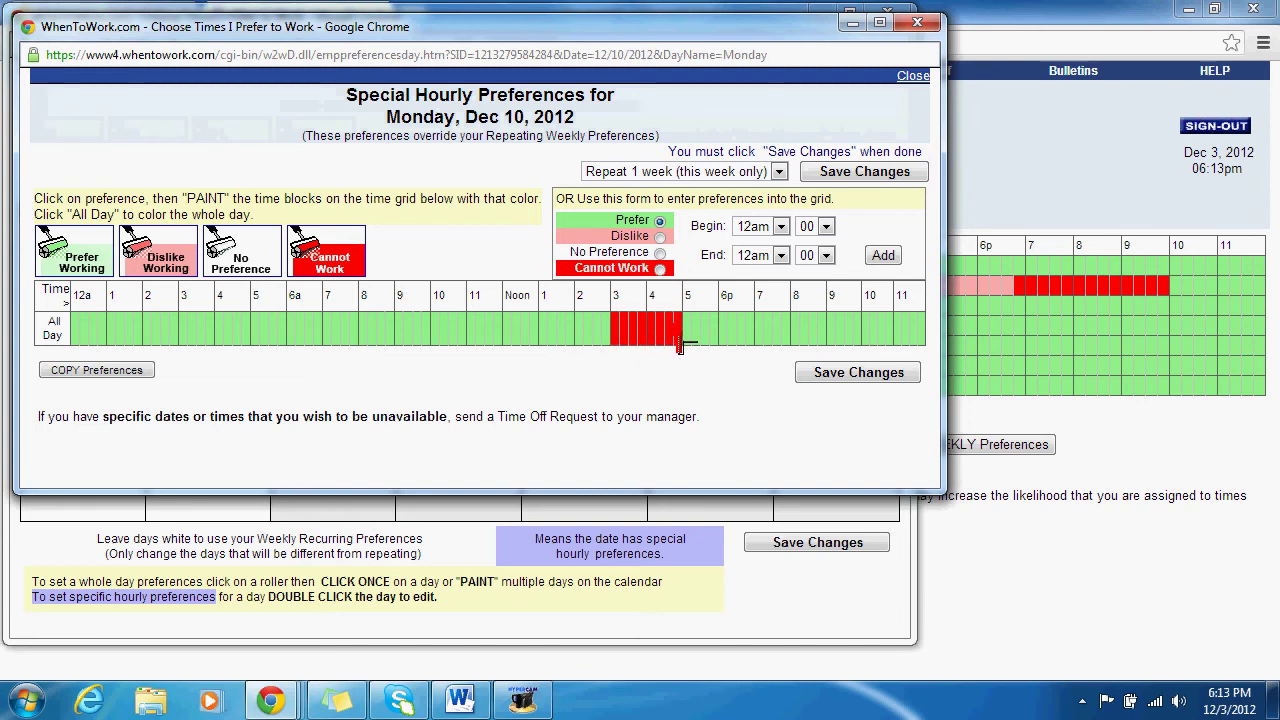
pyautogui.doubleClick(562, 30)
pyautogui.click(828, 291)
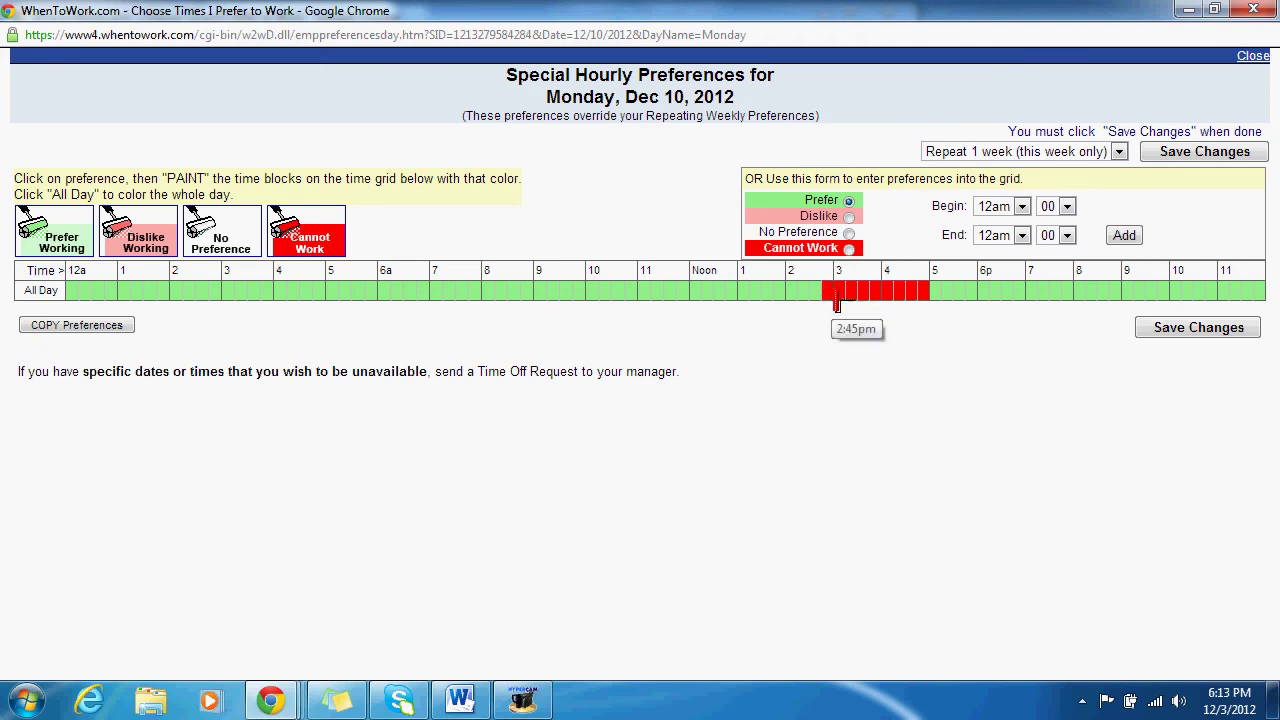
pyautogui.click(821, 292)
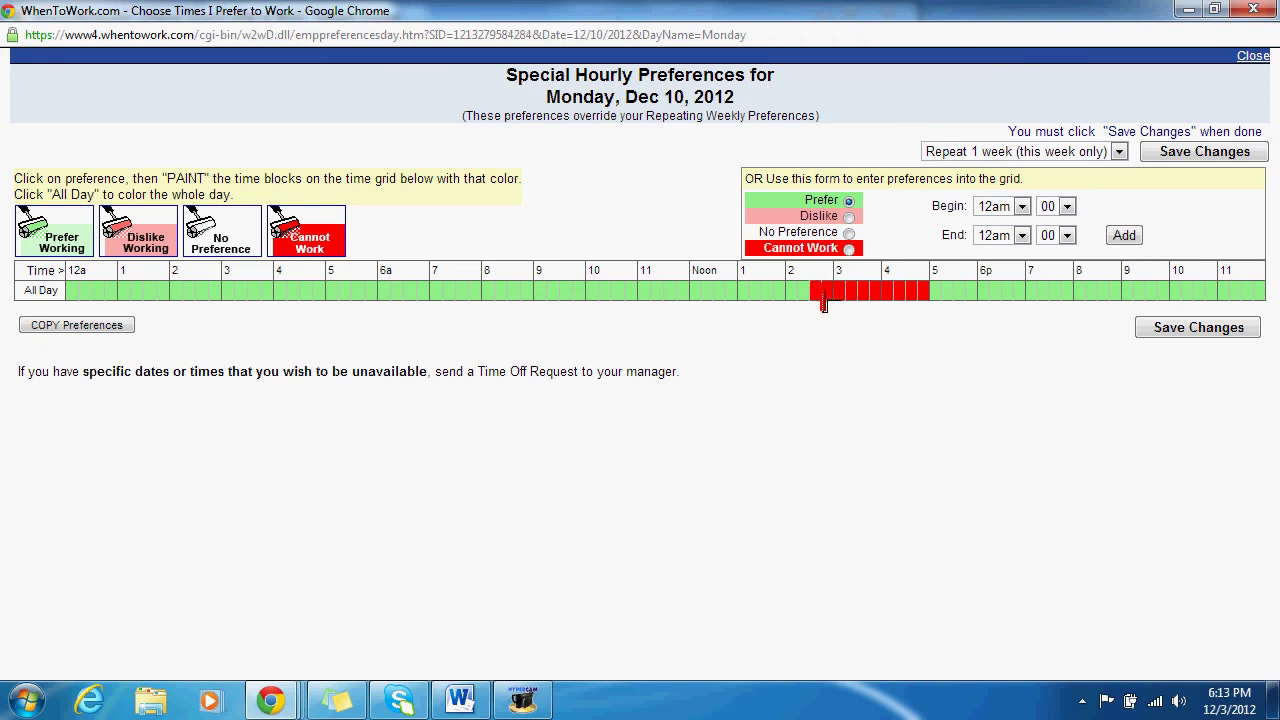
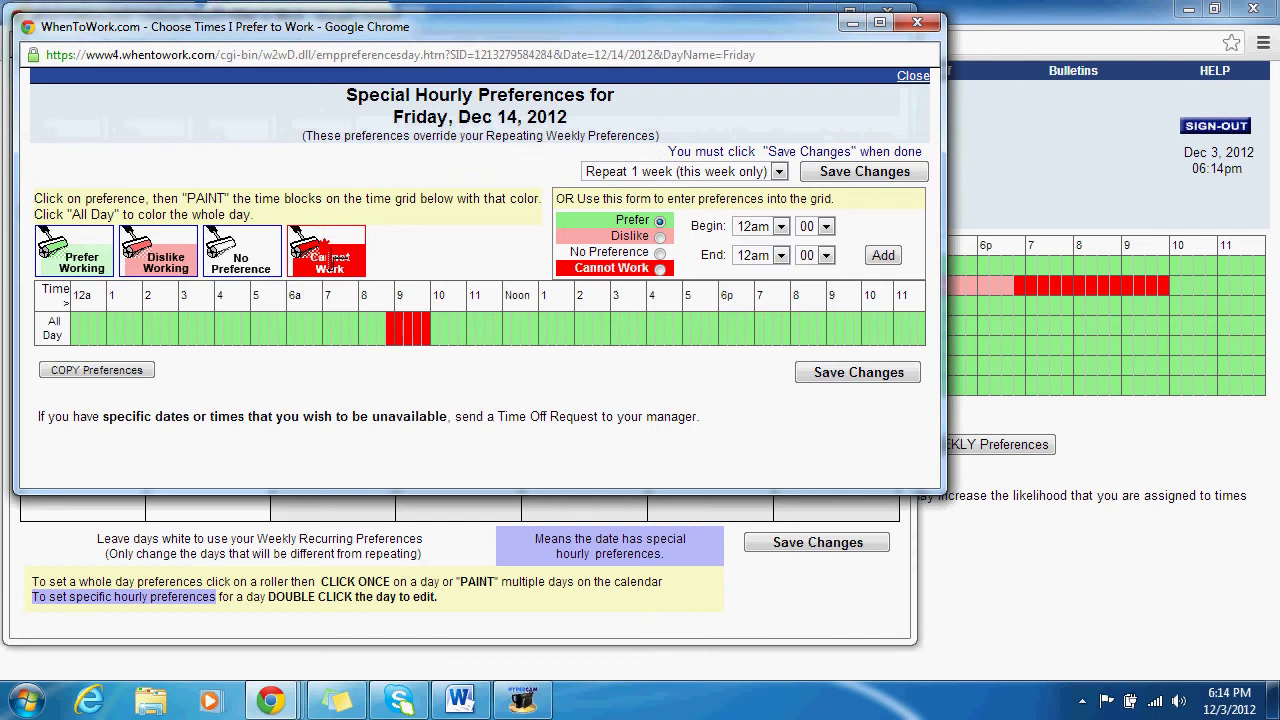
# Pick the Prefer Working paint colour for Friday Dec 14's hourly grid.
pyautogui.click(52, 262)
# Repaint Friday Dec 14's red 9–10am cells as Prefer Working and save the hourly preferences.
pyautogui.moveTo(305, 334); pyautogui.dragTo(668, 397)
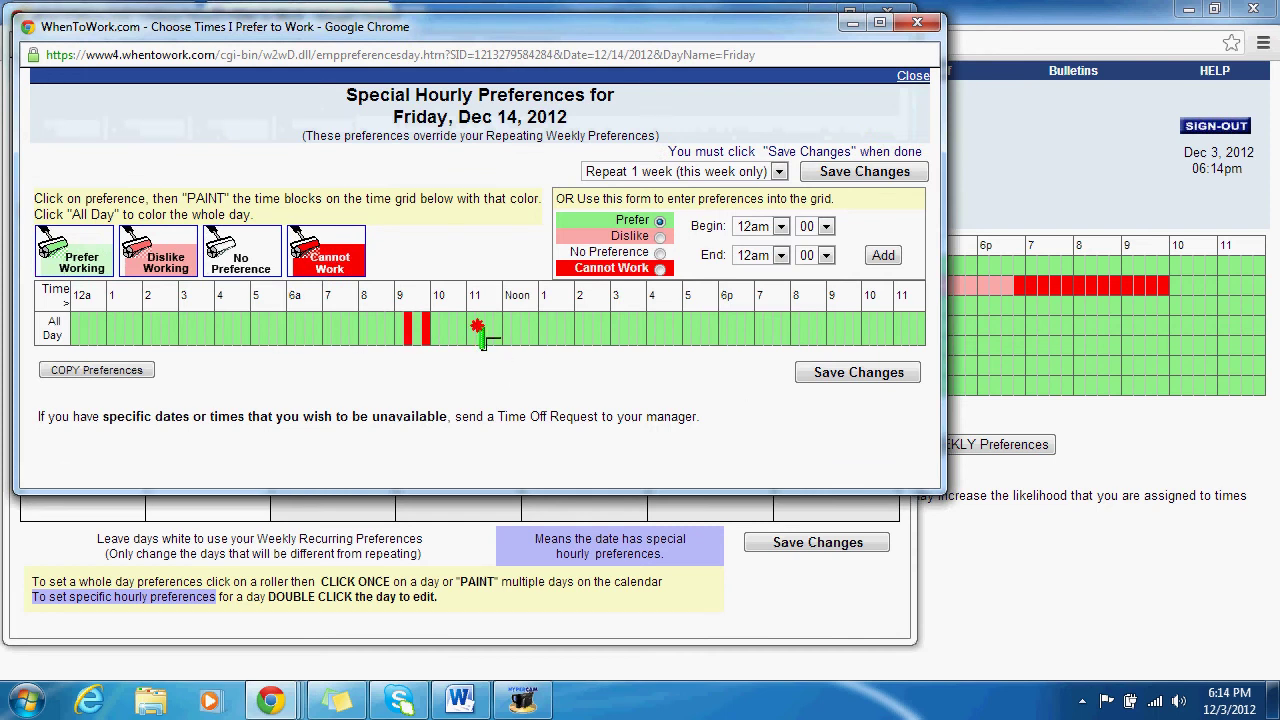
pyautogui.click(895, 372)
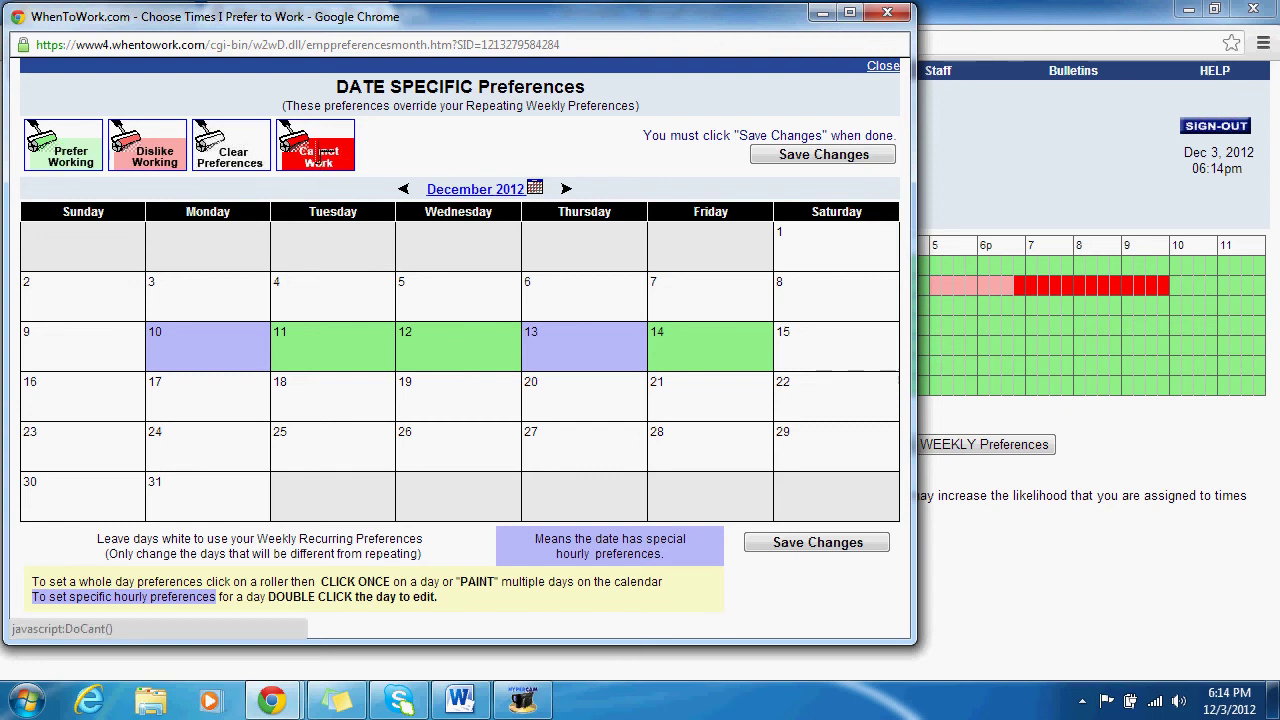
# Mark Dec 24–28 as Cannot Work, clear those days again, and save the December preferences.
pyautogui.click(318, 152)
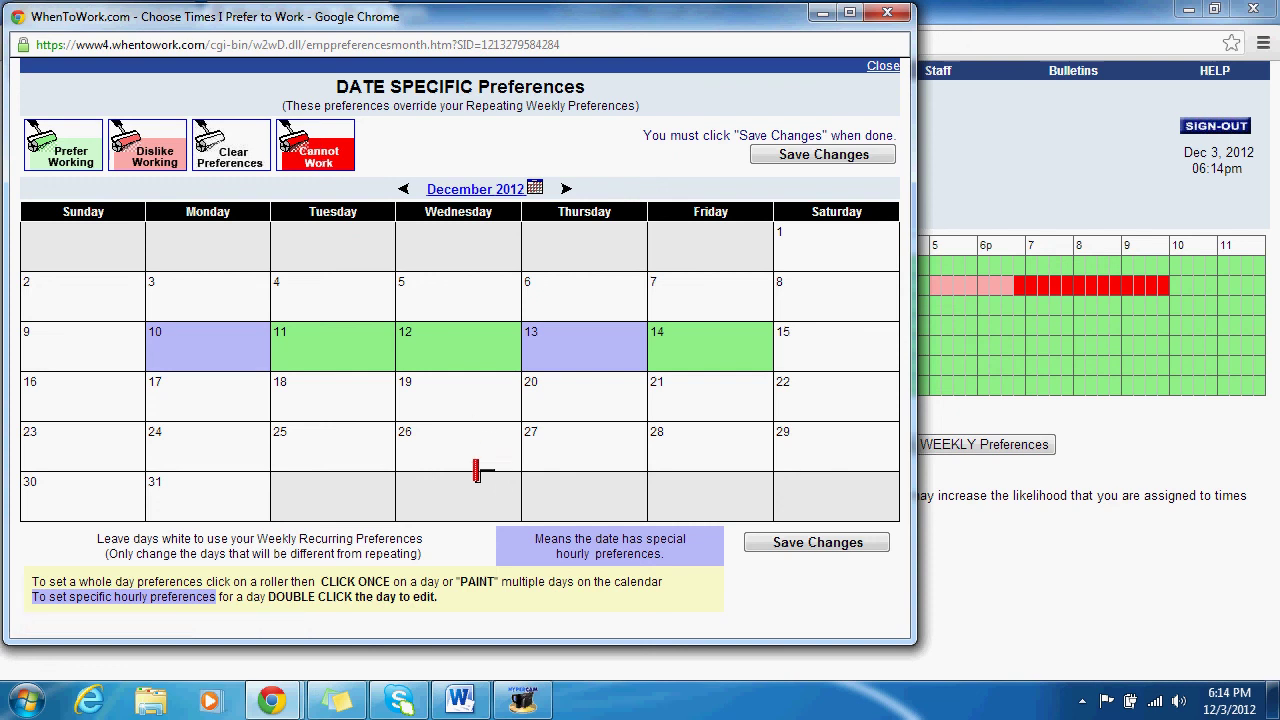
pyautogui.moveTo(478, 470)
pyautogui.mouseDown()
pyautogui.moveTo(357, 445)
pyautogui.moveTo(680, 447)
pyautogui.moveTo(208, 445)
pyautogui.mouseUp()
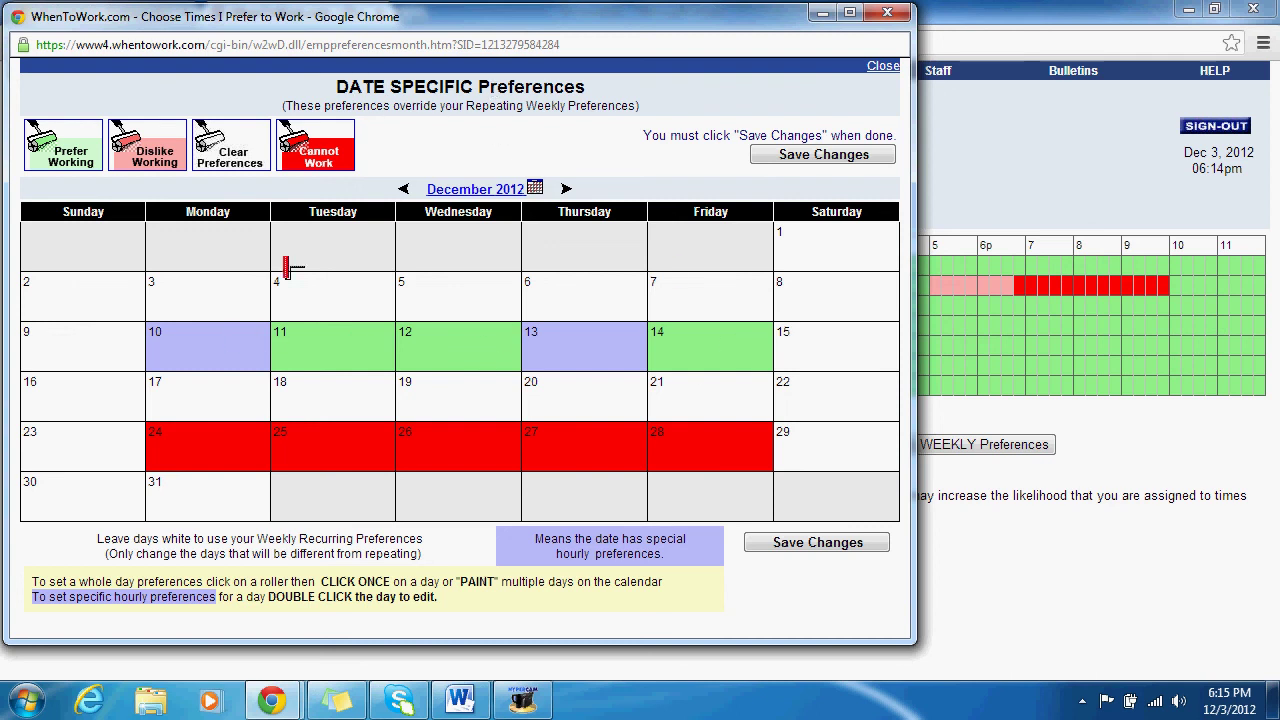
pyautogui.click(230, 145)
pyautogui.moveTo(192, 450); pyautogui.dragTo(720, 440)
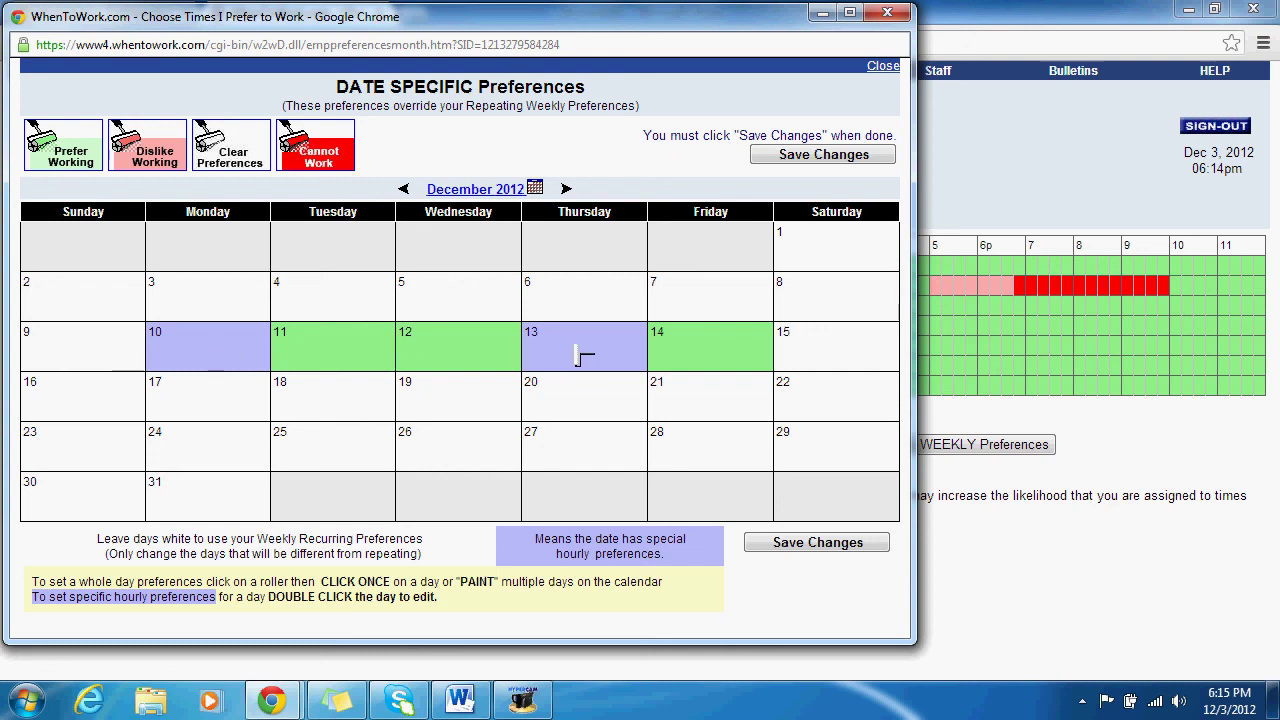
pyautogui.click(845, 543)
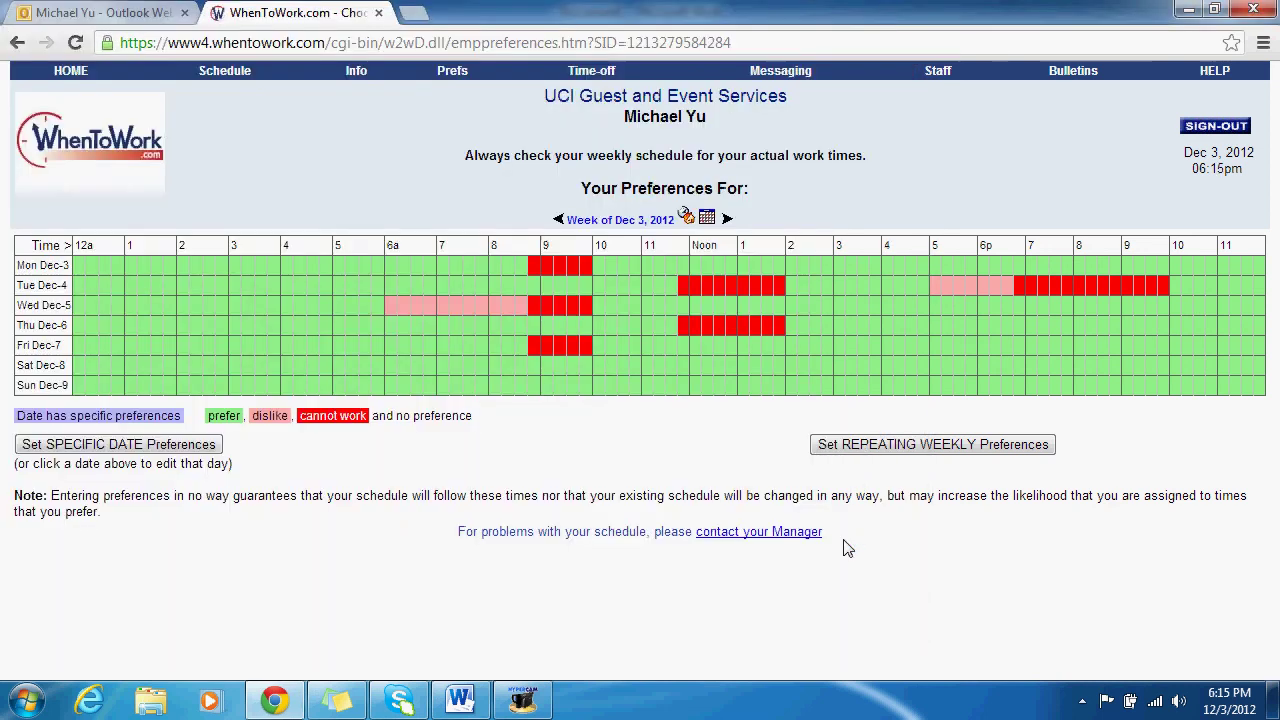
# Advance to the week of Dec 10, 2012 preferences and bring up the Word notes document.
pyautogui.moveTo(705, 224)
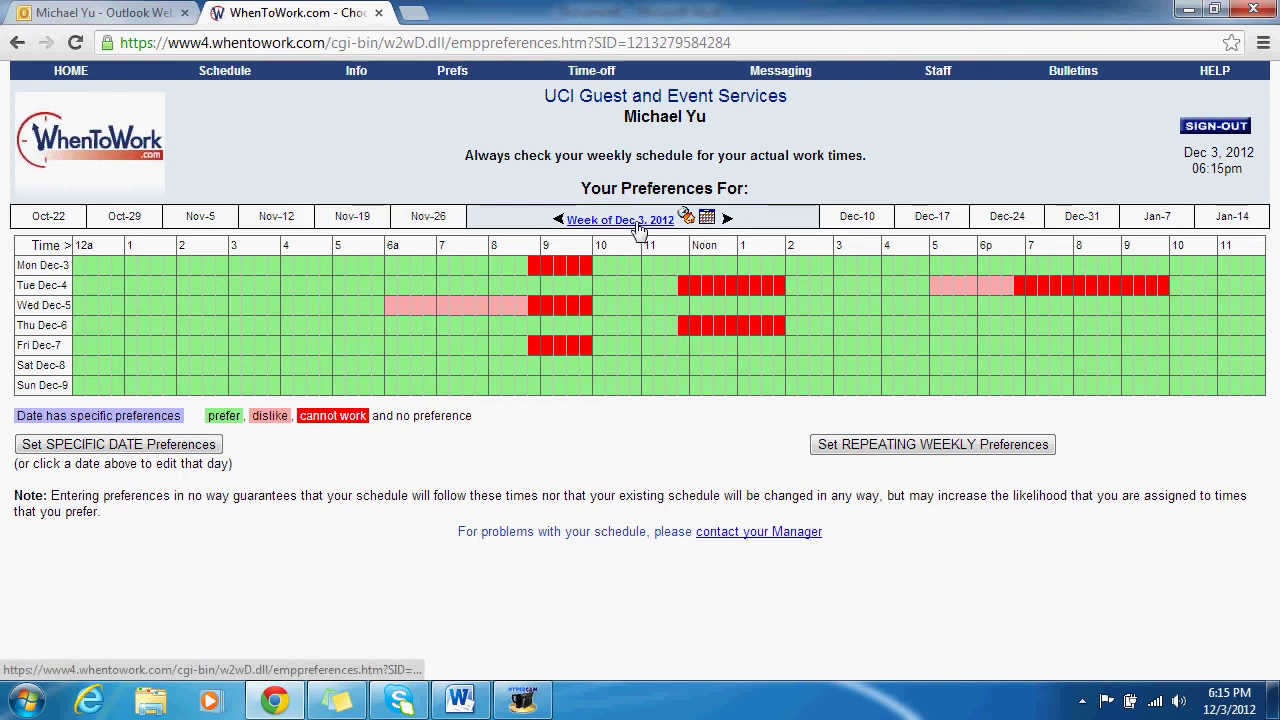
pyautogui.click(726, 219)
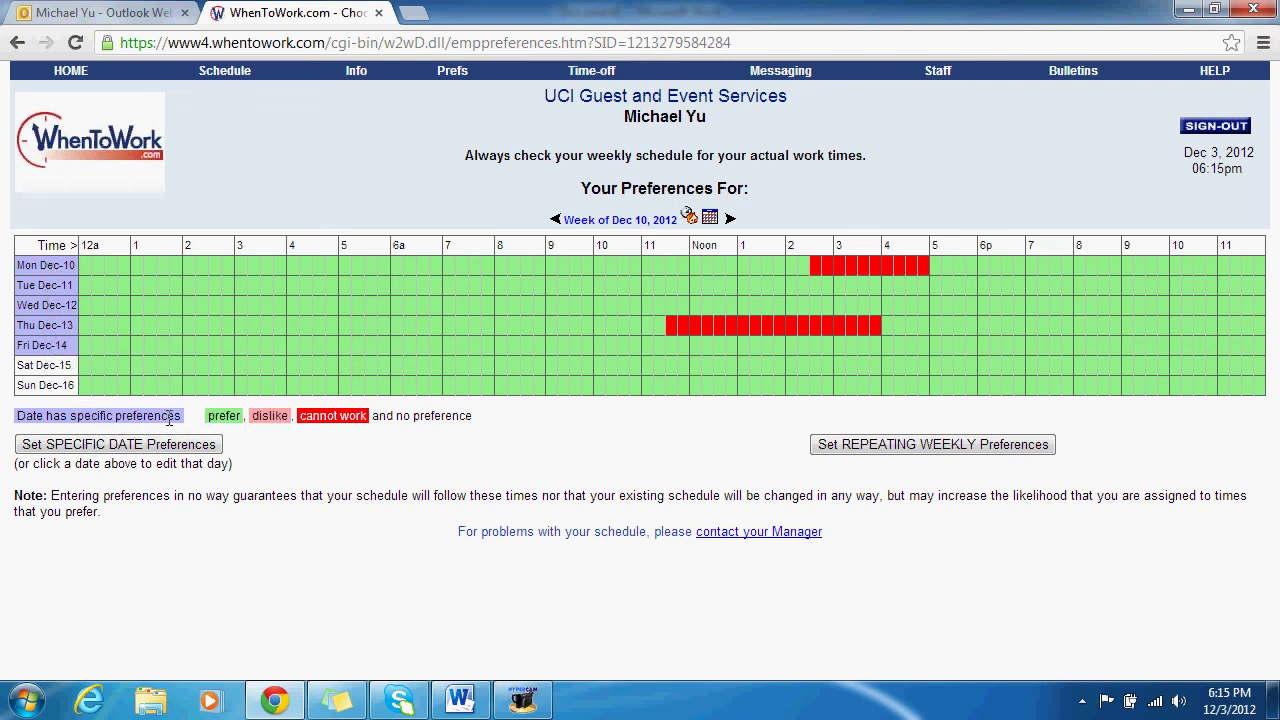
pyautogui.click(460, 700)
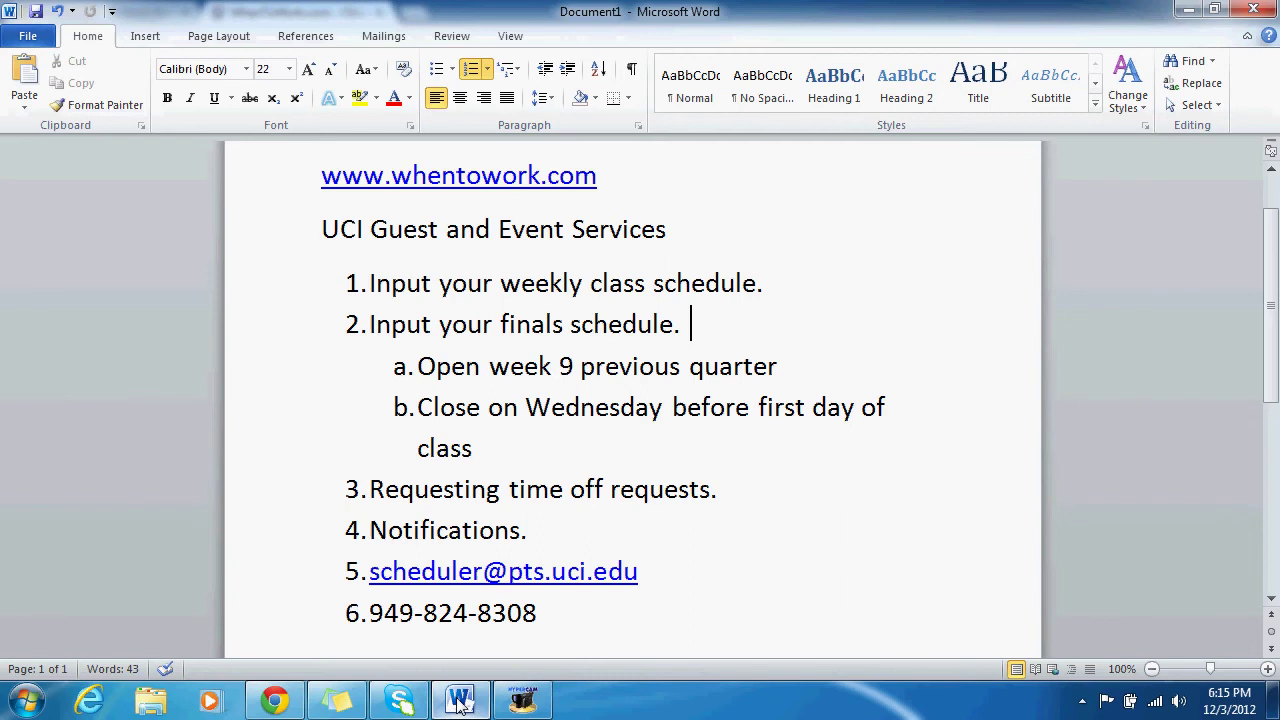
# Insert a new numbered item 'Availability Window' after item 2 of the outline.
pyautogui.click(695, 327)
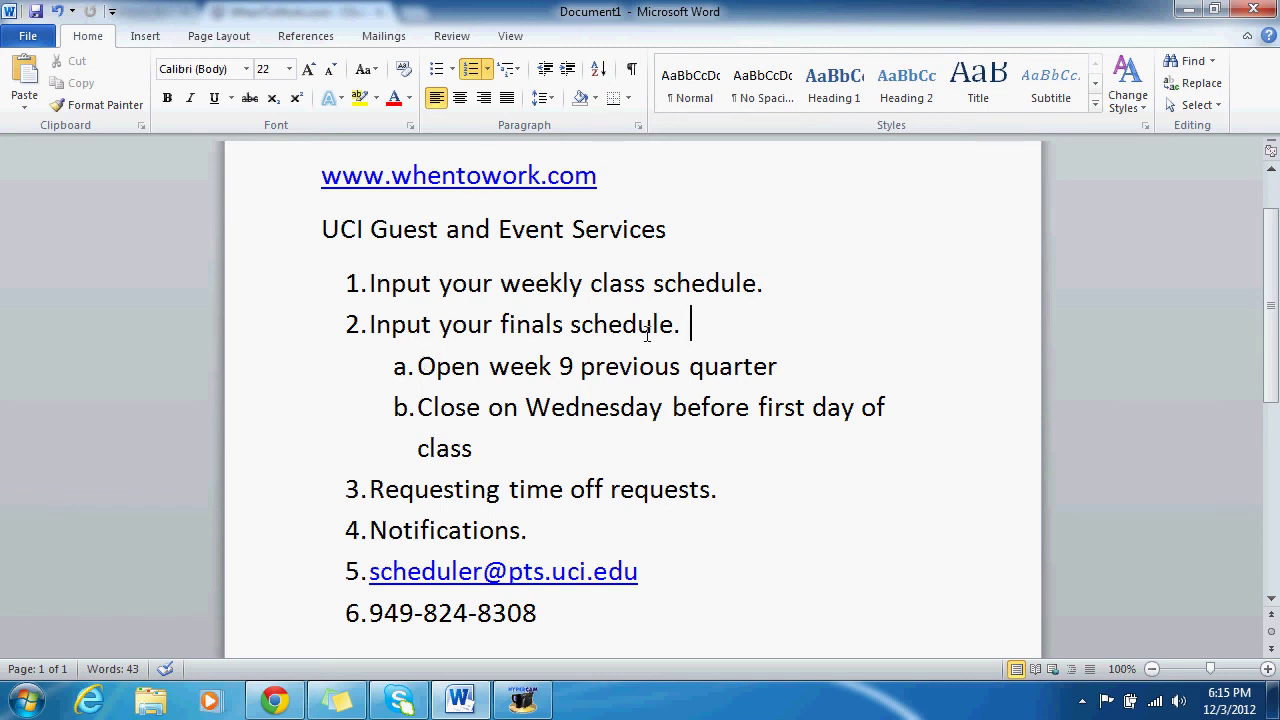
pyautogui.press('Return')
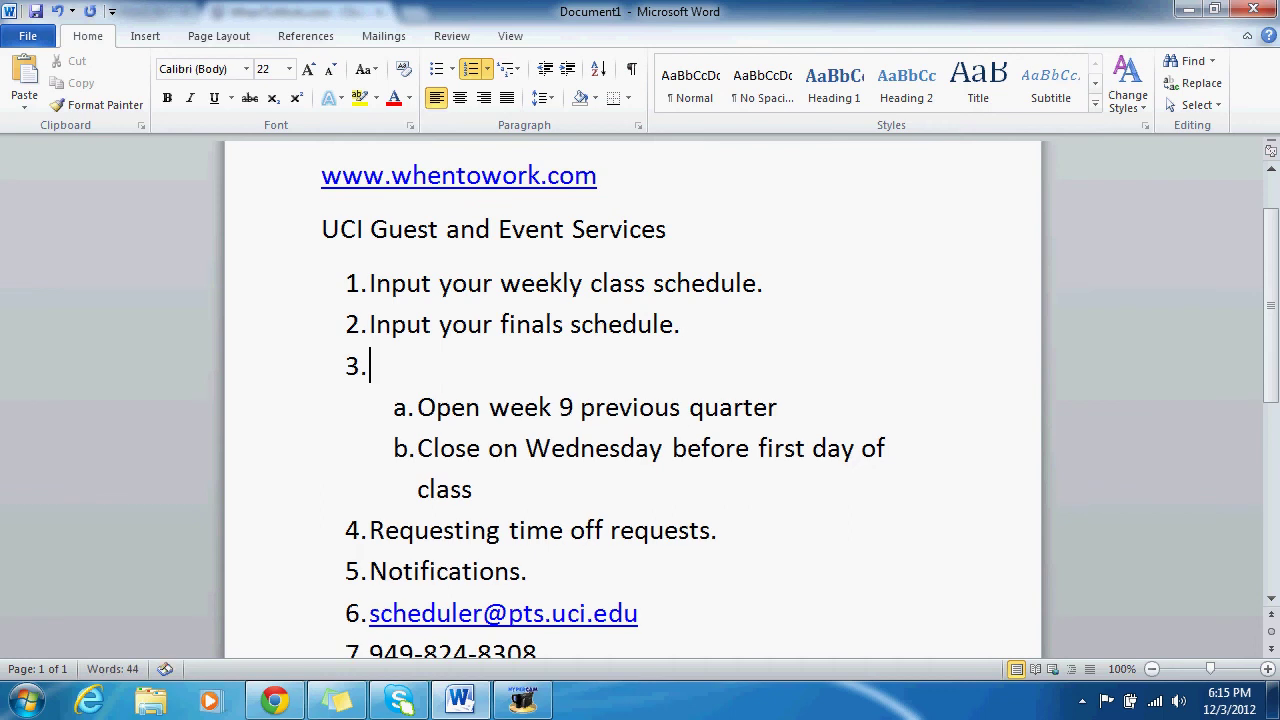
pyautogui.write('Availability Window')
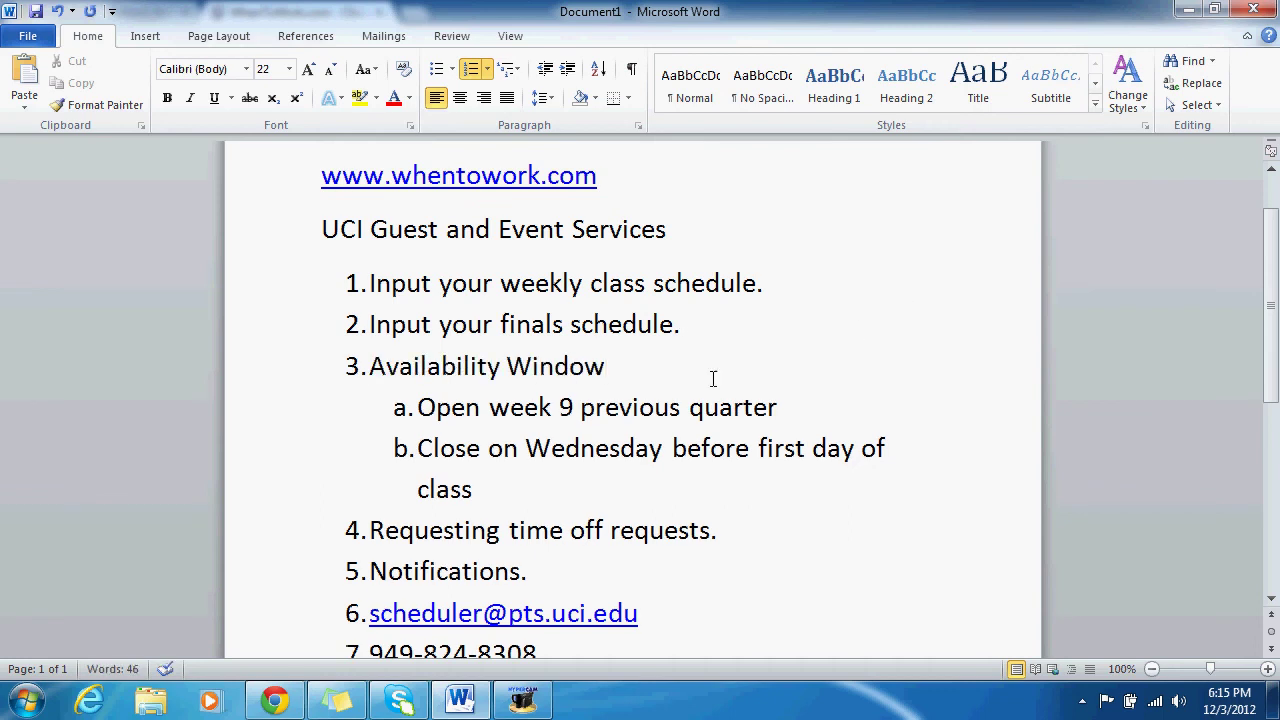
# Review the sub-points and highlight item 4 on time-off requests before returning to WhenToWork.
pyautogui.click(419, 407)
pyautogui.click(583, 452)
pyautogui.moveTo(652, 620); pyautogui.dragTo(368, 617)
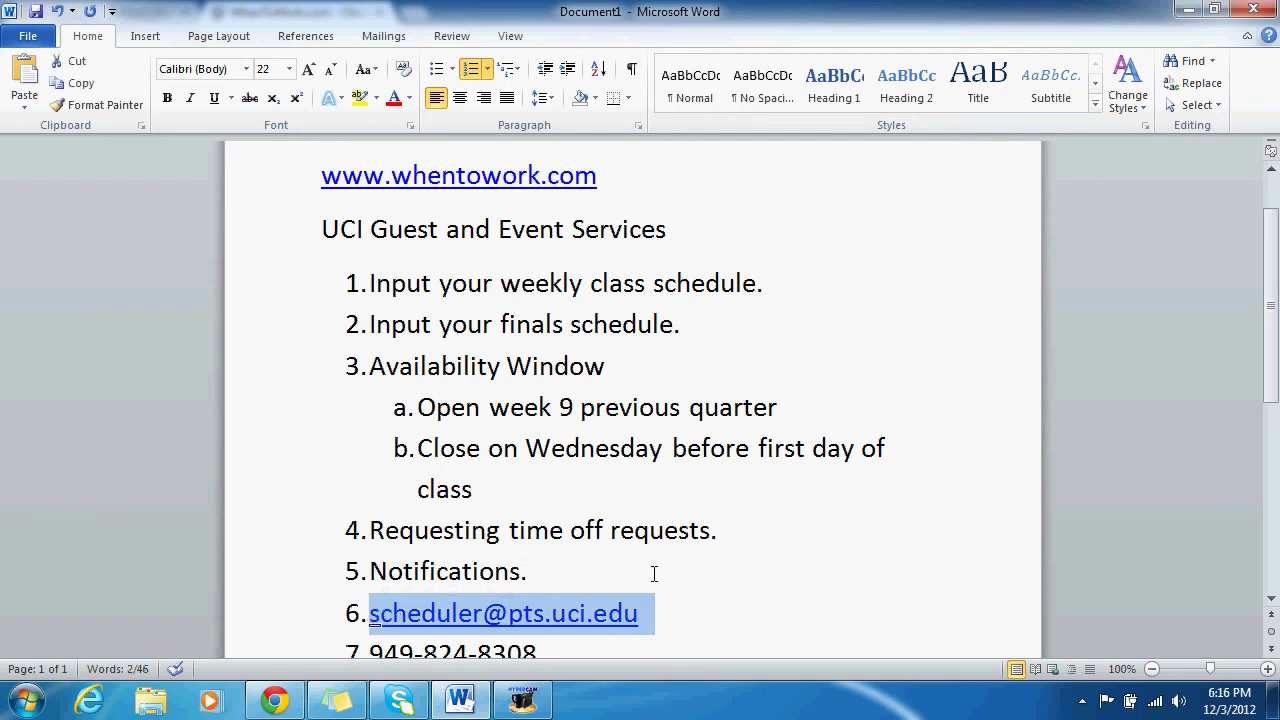
pyautogui.click(710, 560)
pyautogui.moveTo(734, 532); pyautogui.dragTo(371, 530)
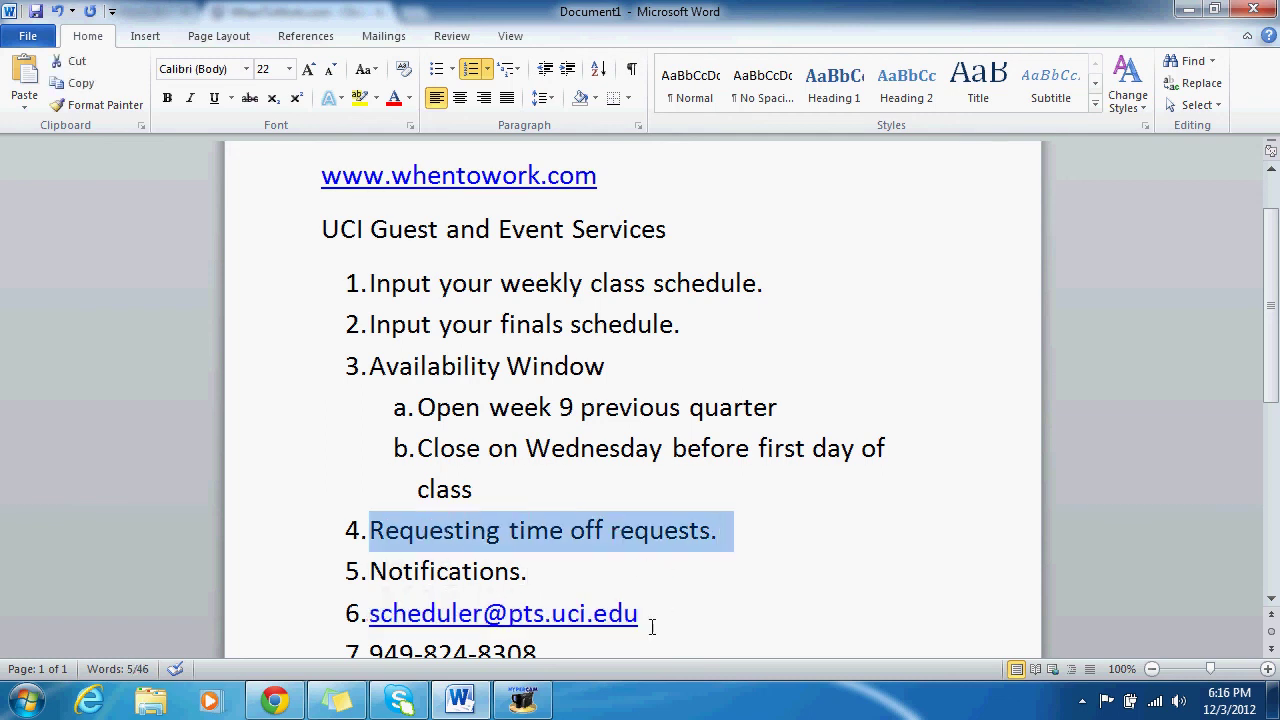
pyautogui.click(275, 700)
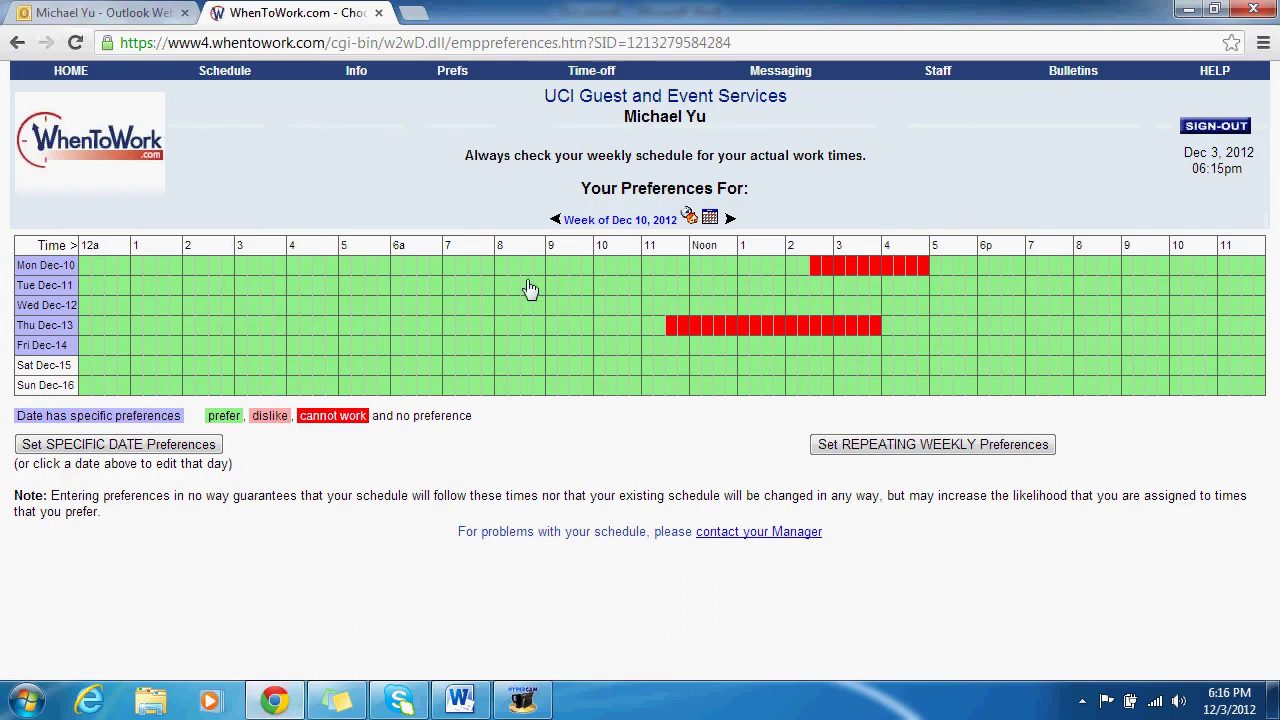
# Request a full day off on Dec 11, 2012 with the comment 'Day off for studying.'.
pyautogui.click(70, 72)
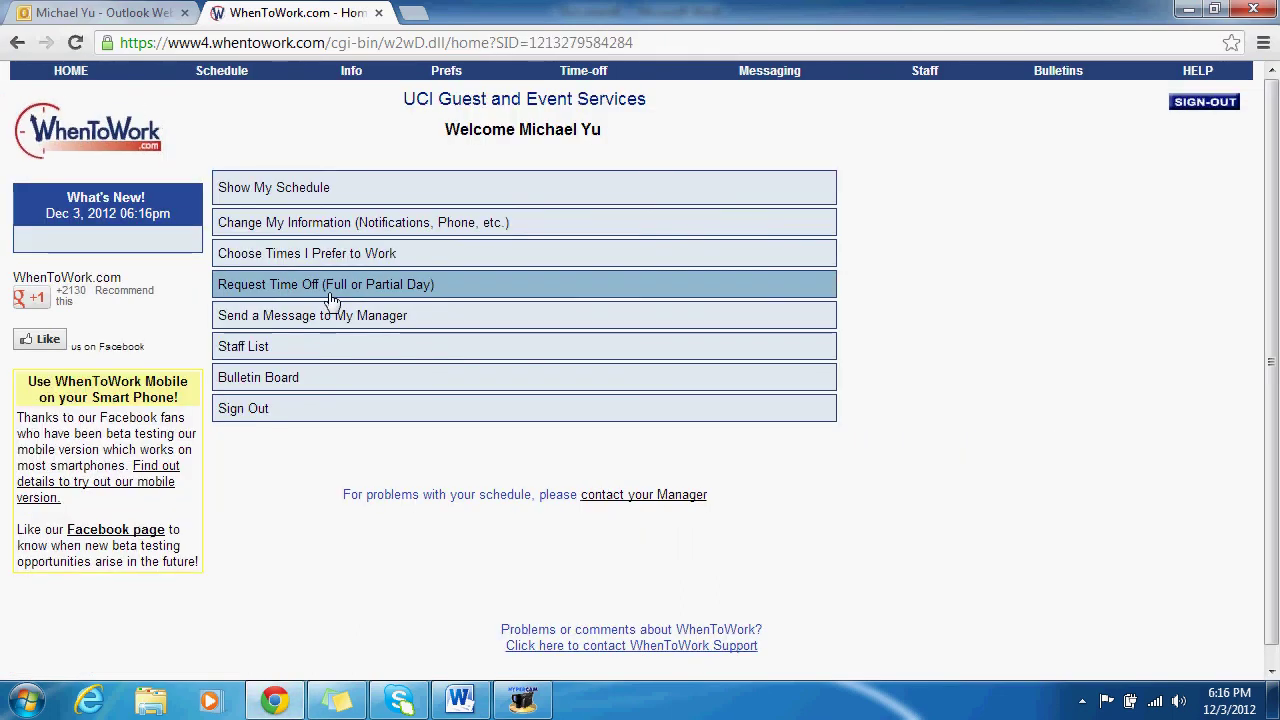
pyautogui.click(331, 289)
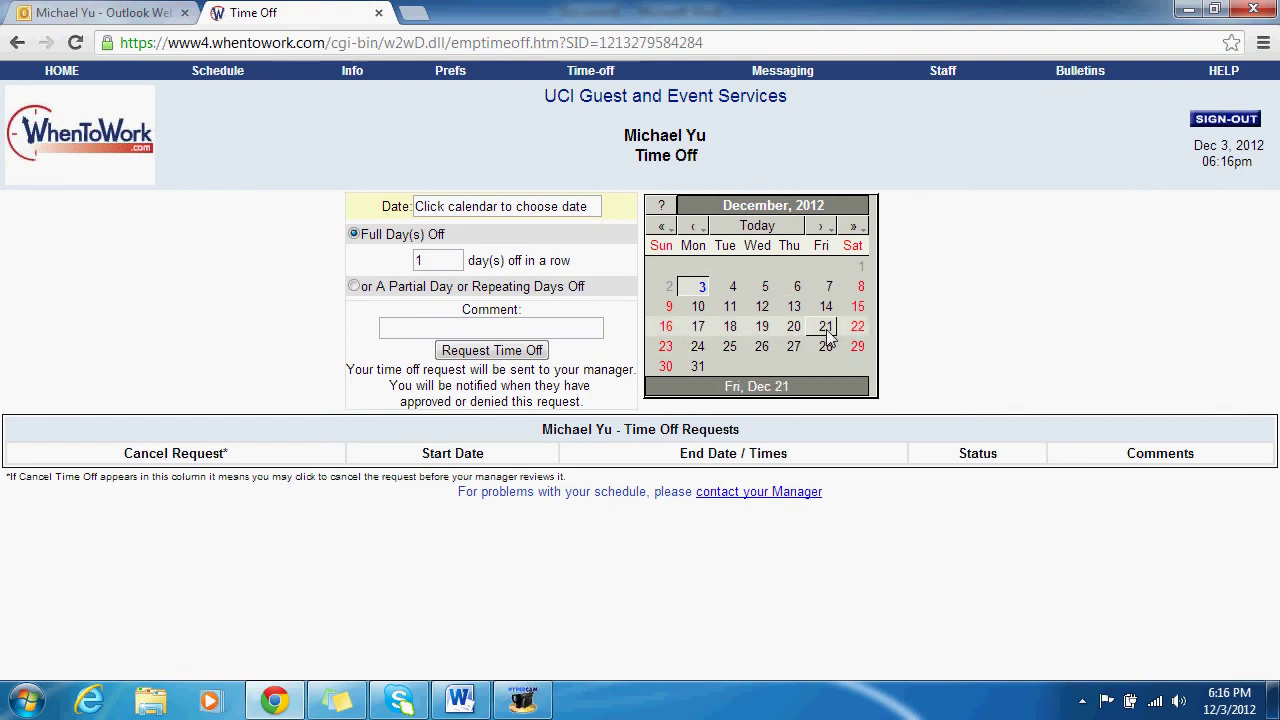
pyautogui.click(730, 310)
pyautogui.click(570, 326)
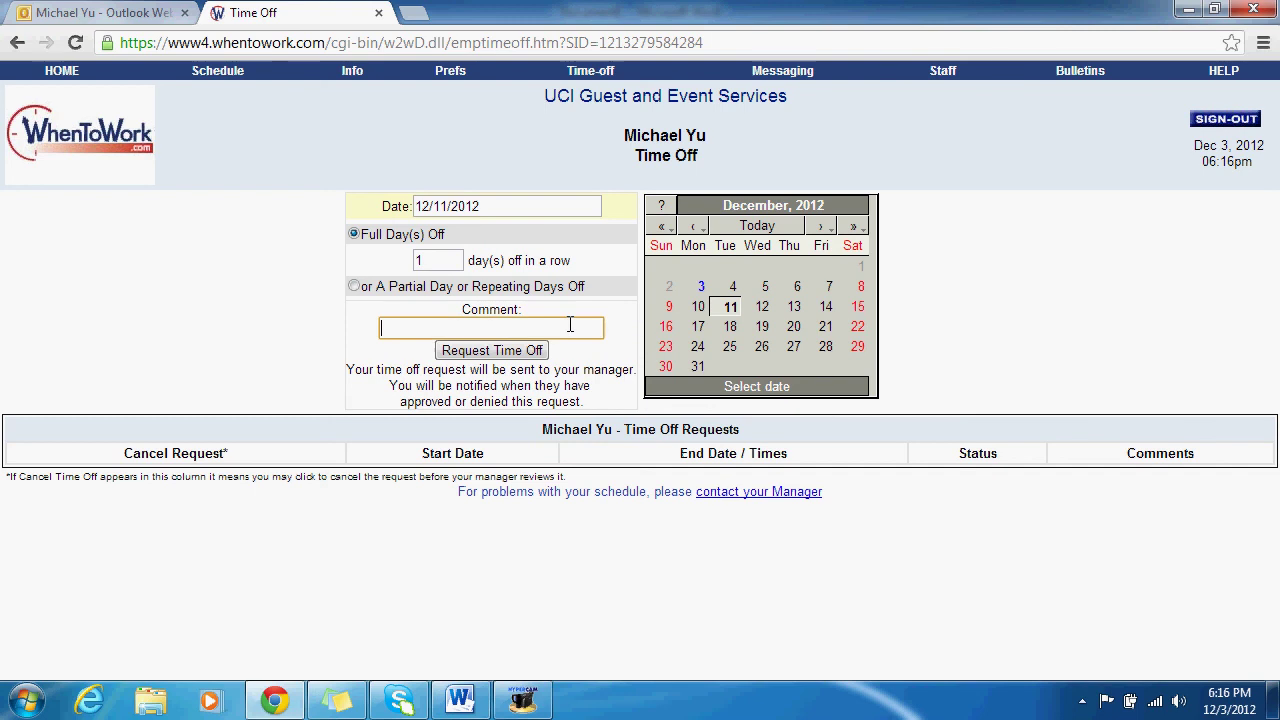
pyautogui.write('Day off for studying.')
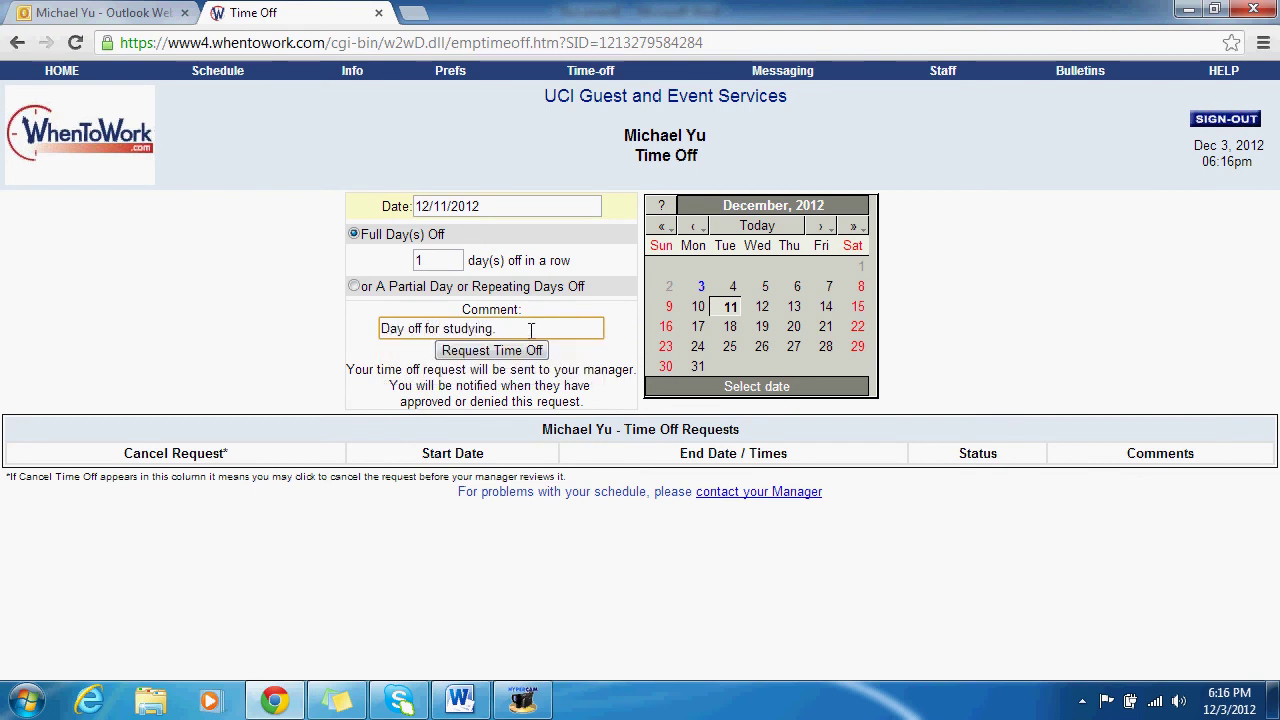
pyautogui.click(498, 354)
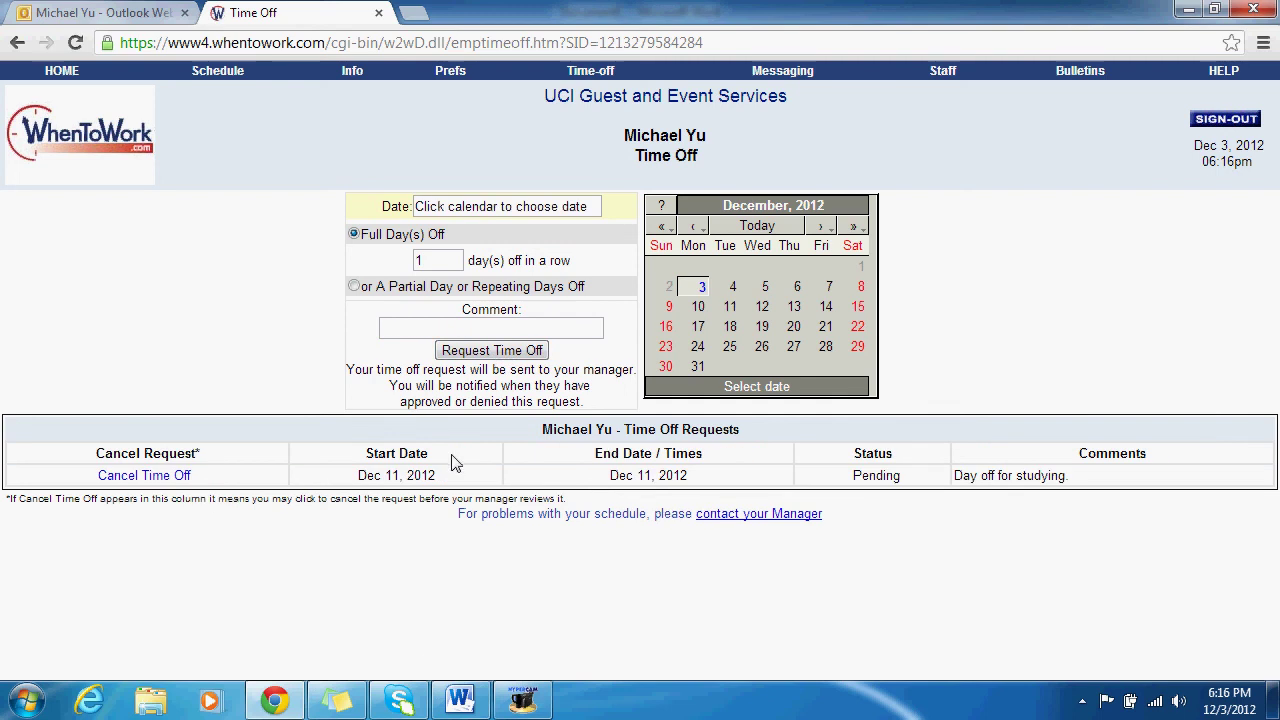
pyautogui.moveTo(850, 478); pyautogui.dragTo(918, 483)
# Submit a 14-day full time-off request starting Dec 20, 2012.
pyautogui.click(918, 483)
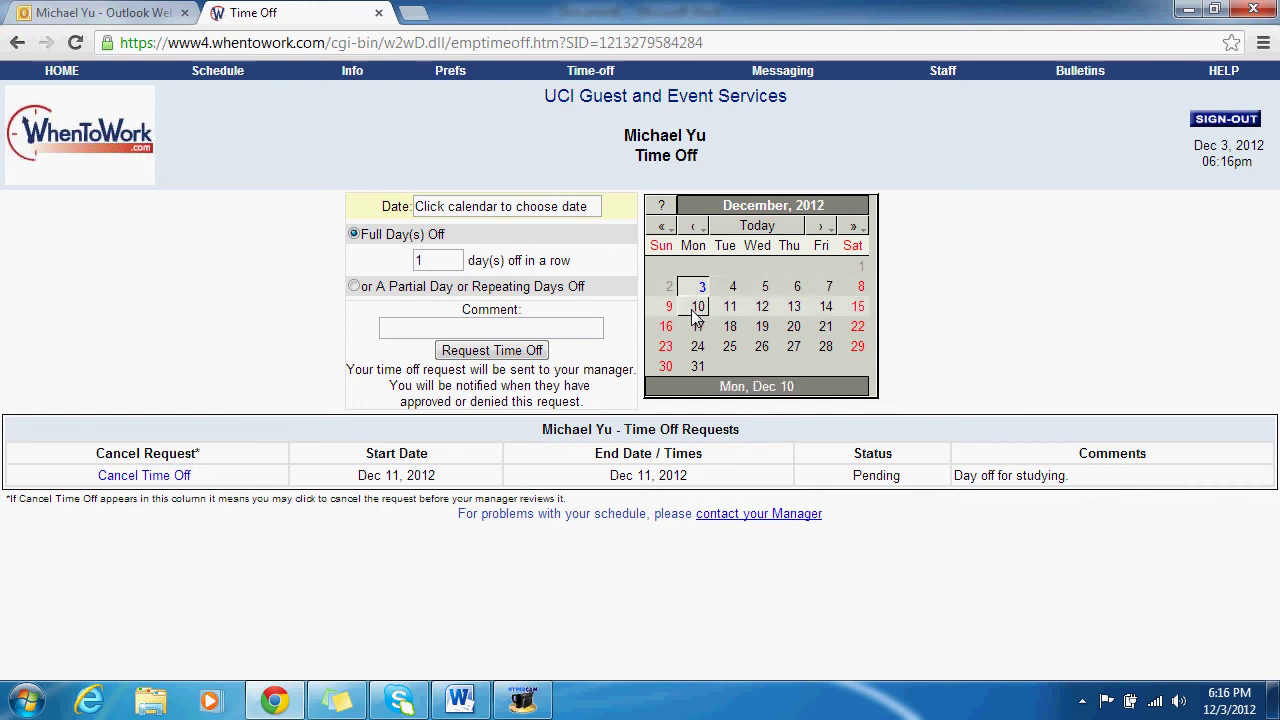
pyautogui.click(797, 330)
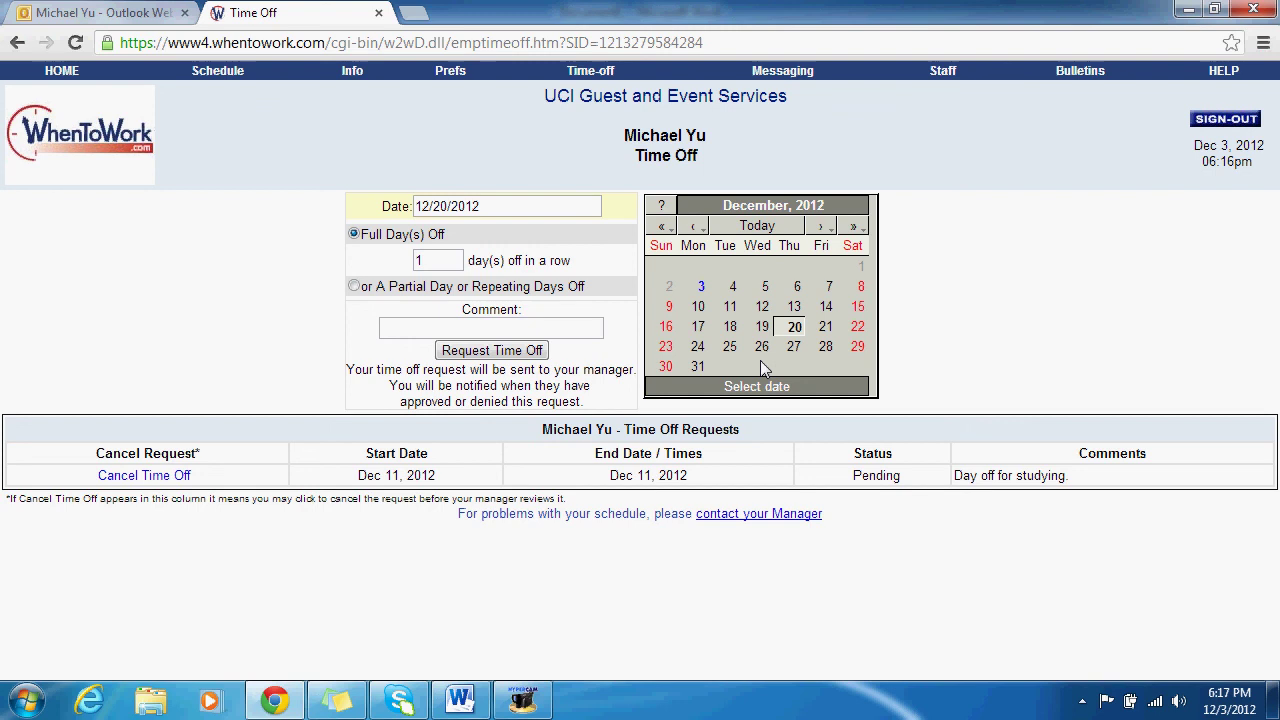
pyautogui.doubleClick(440, 260)
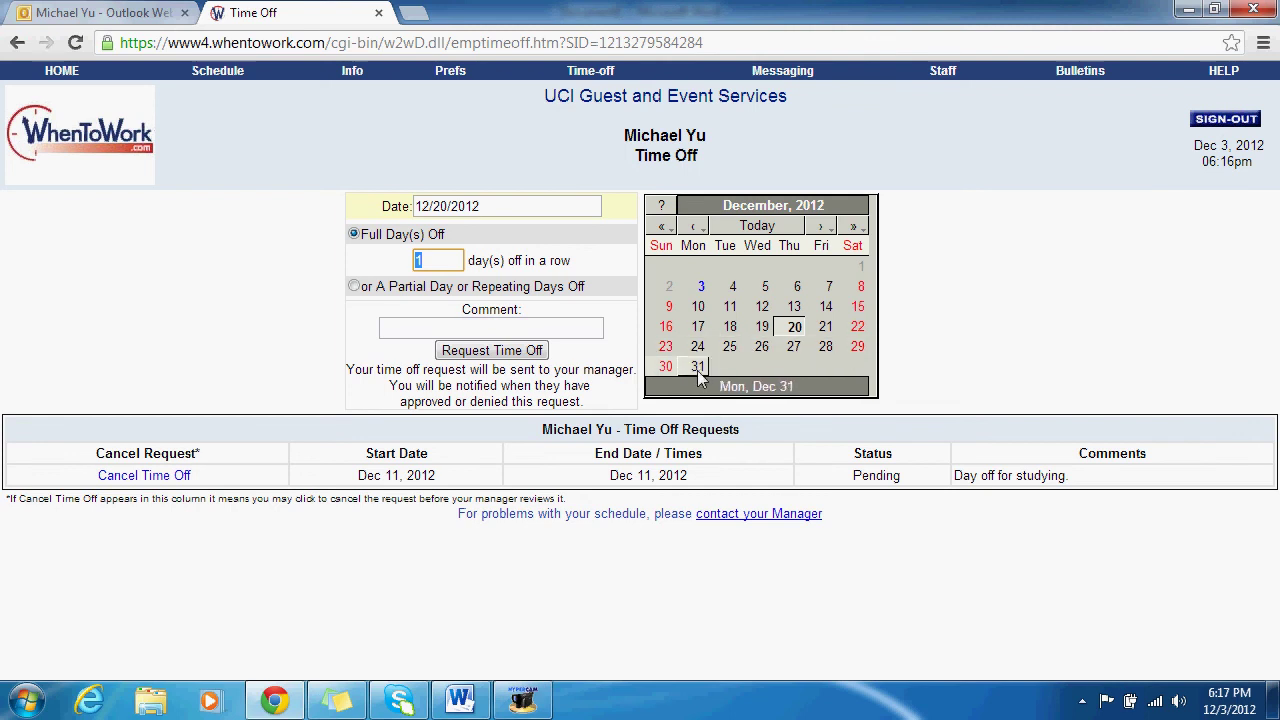
pyautogui.click(453, 260)
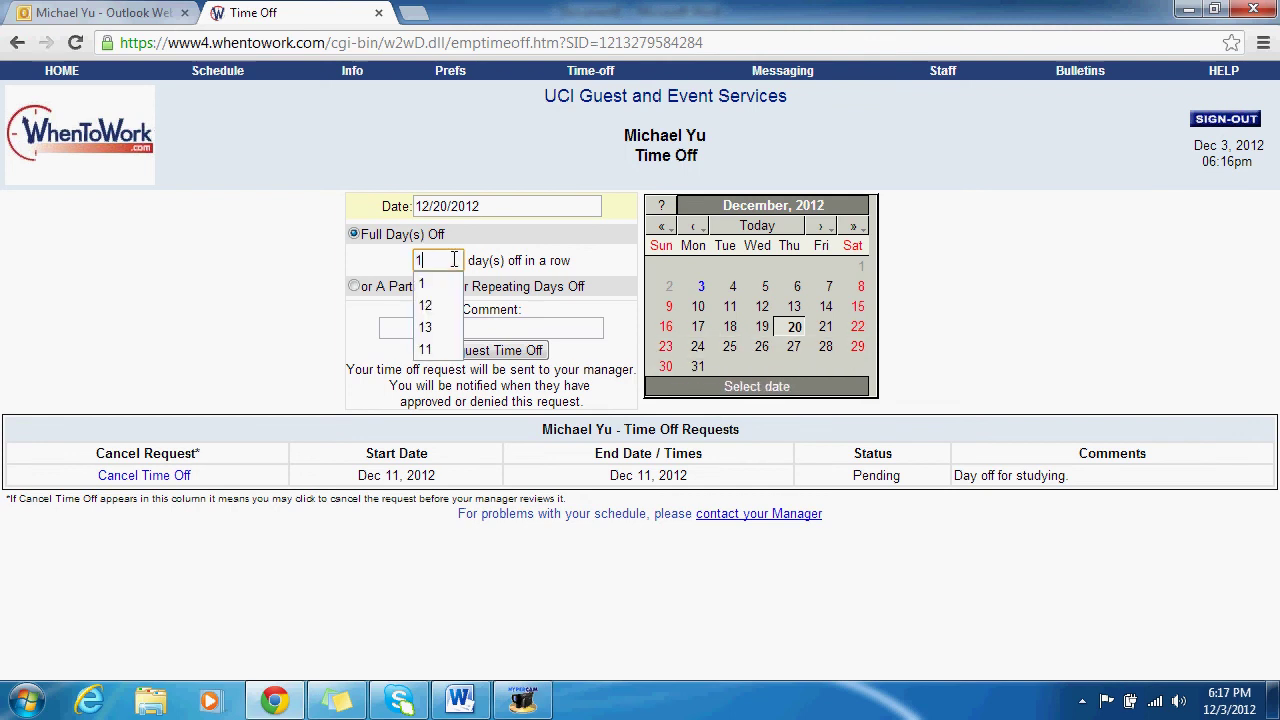
pyautogui.write('4')
pyautogui.click(486, 351)
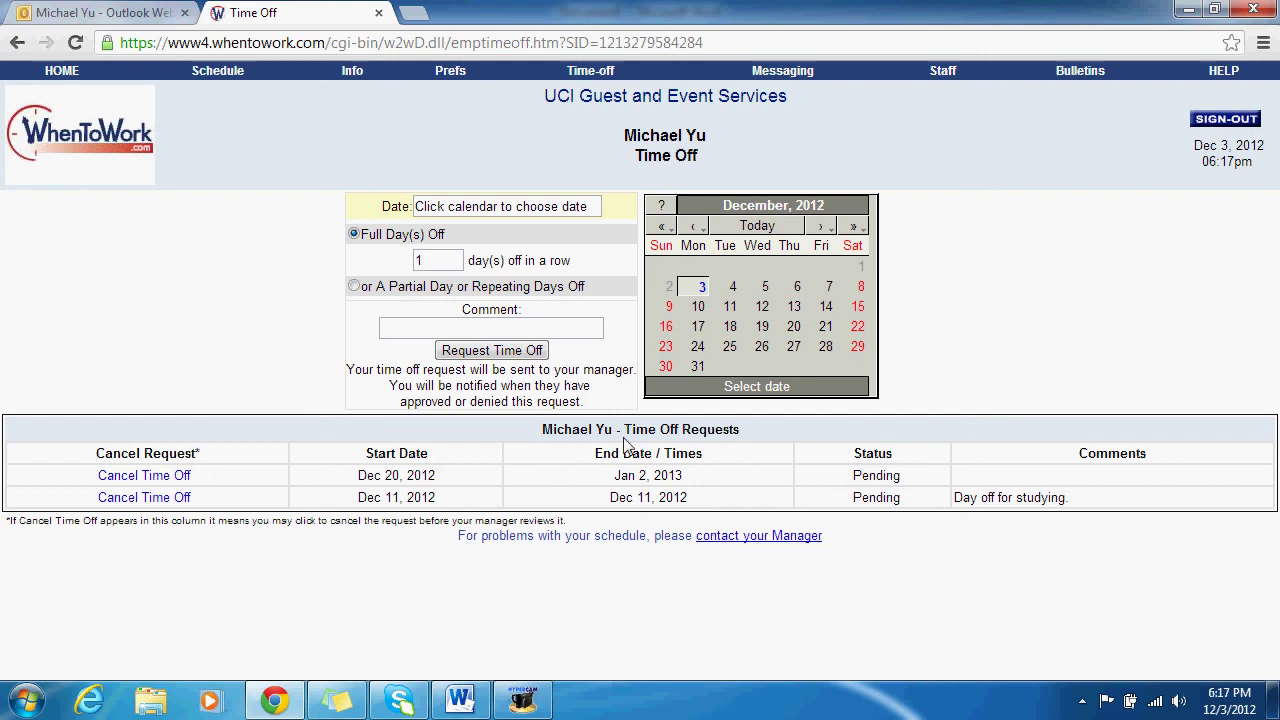
# Cancel that request and resubmit 14 days from Dec 20 with the comment 'Winter Break'.
pyautogui.click(172, 478)
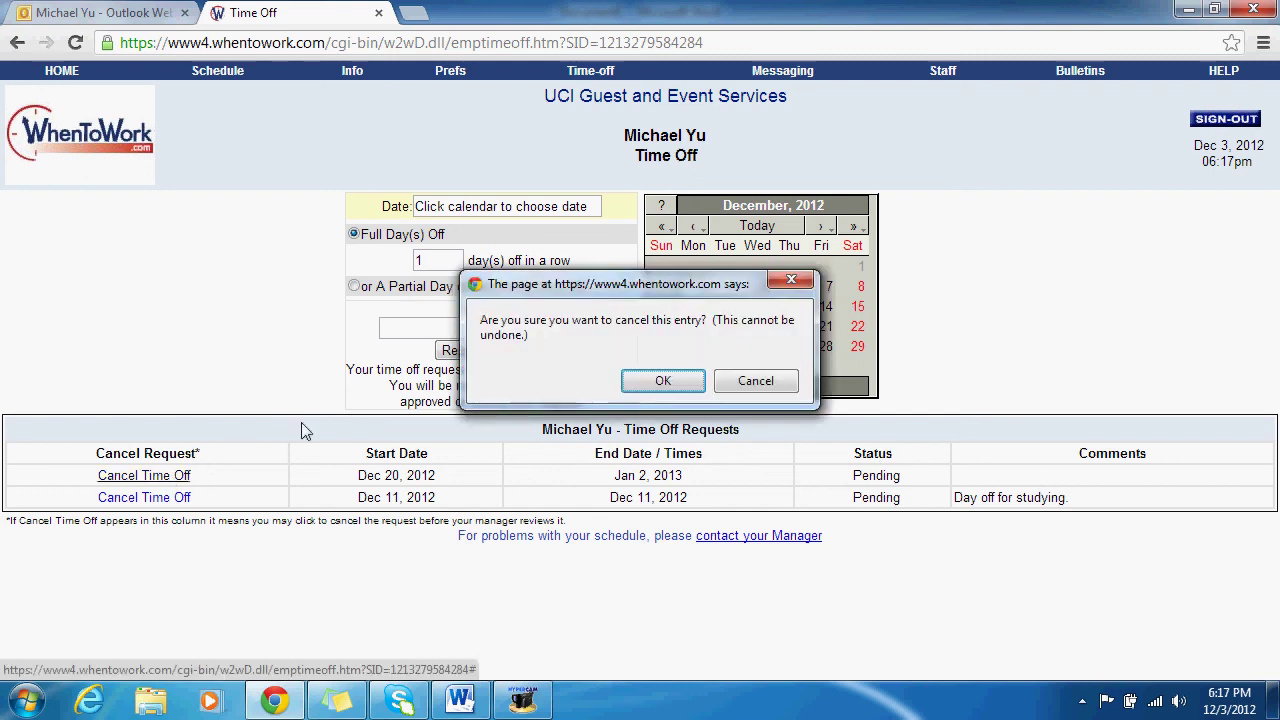
pyautogui.click(672, 381)
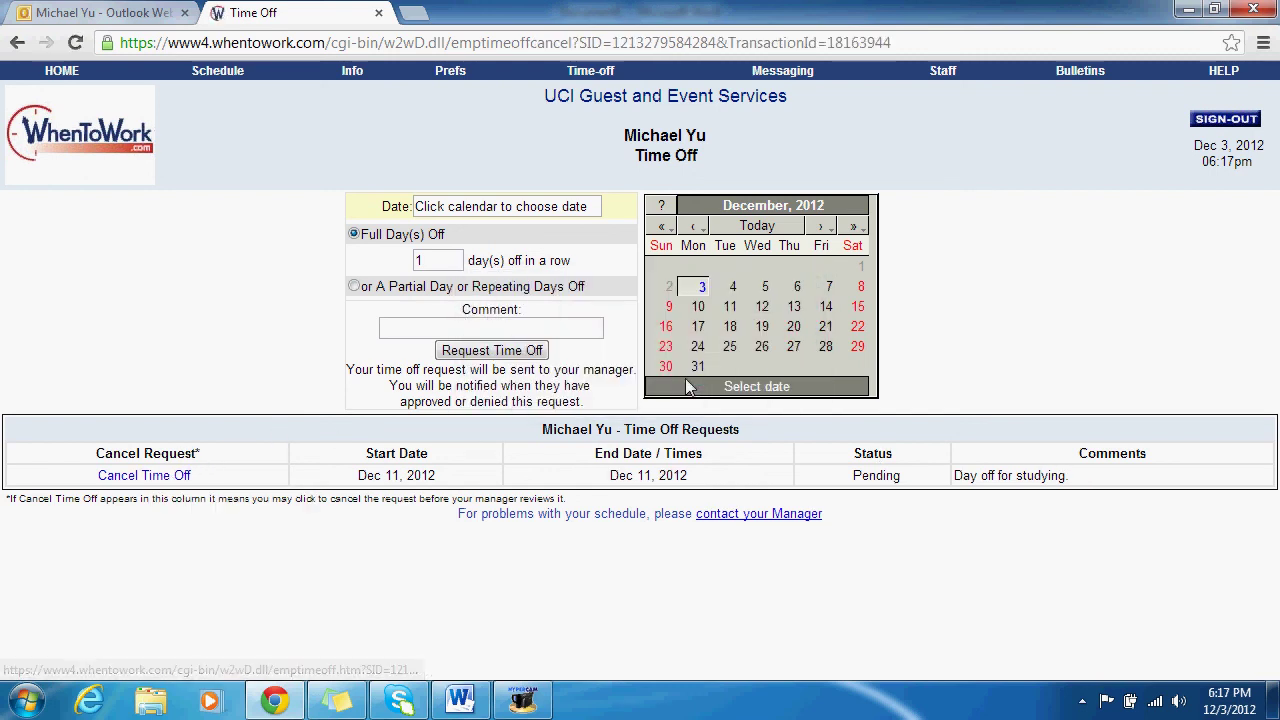
pyautogui.click(794, 326)
pyautogui.click(446, 260)
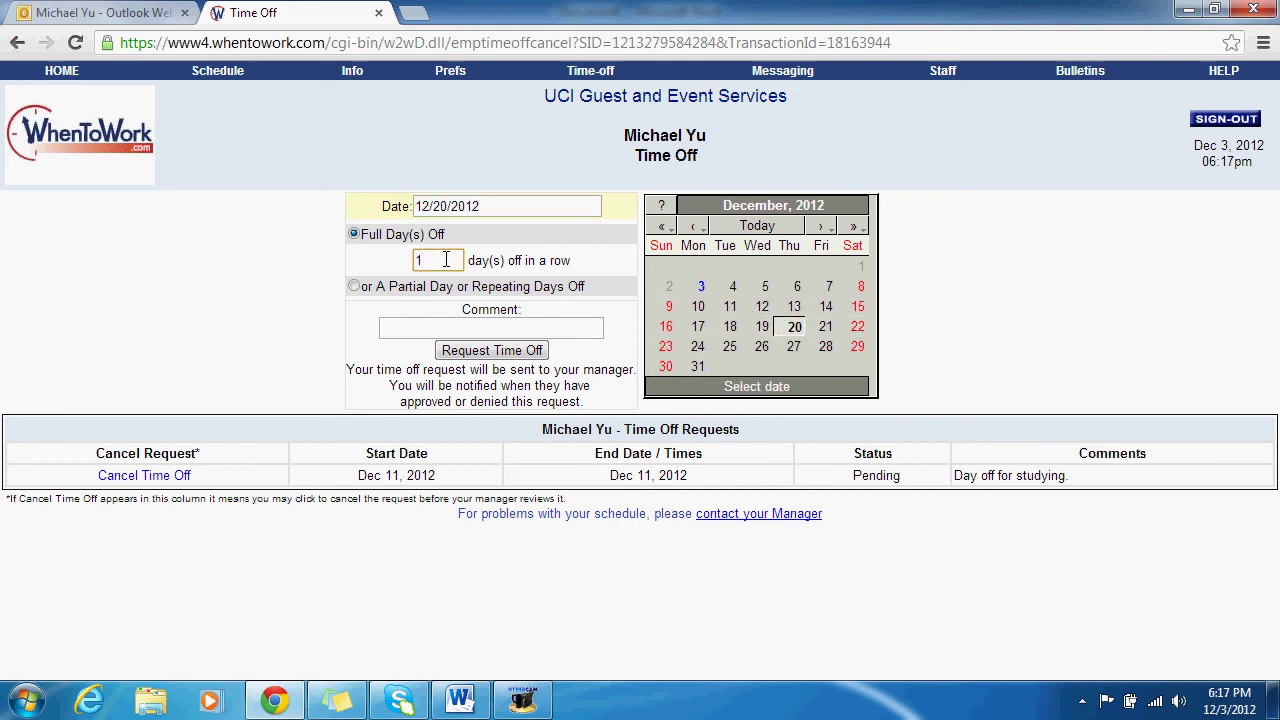
pyautogui.write('4')
pyautogui.click(457, 329)
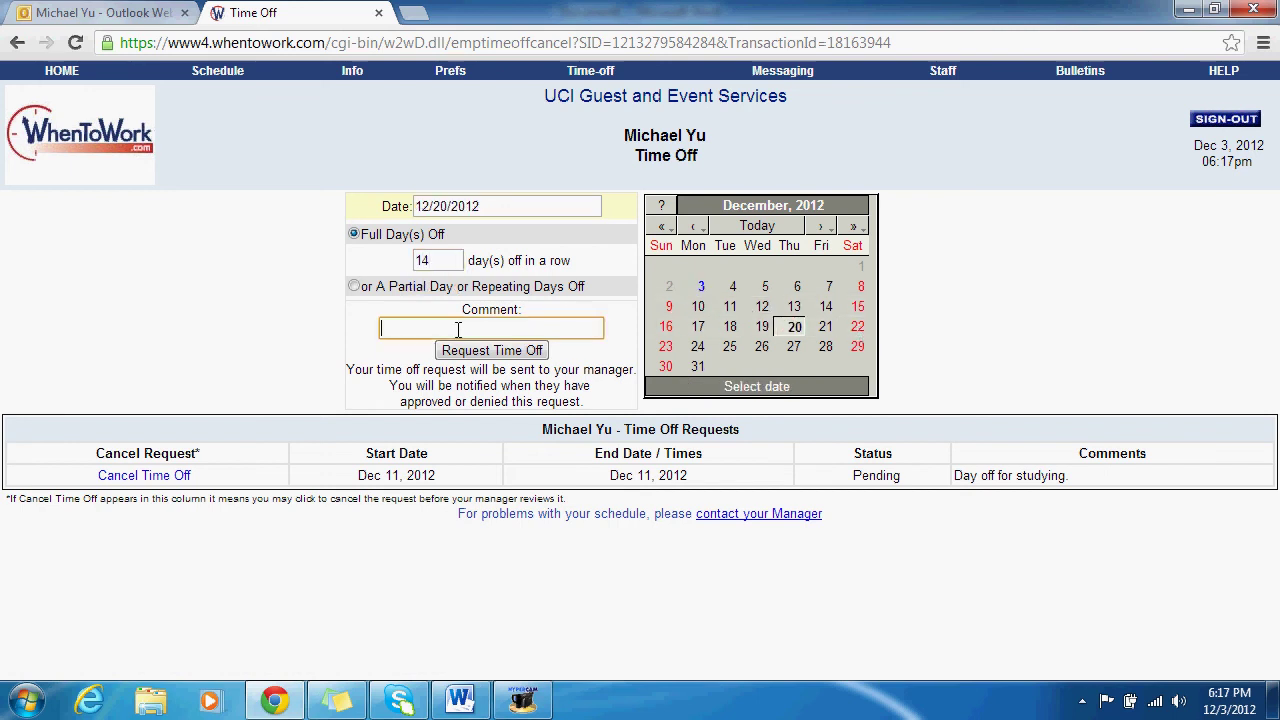
pyautogui.write('Winter Break')
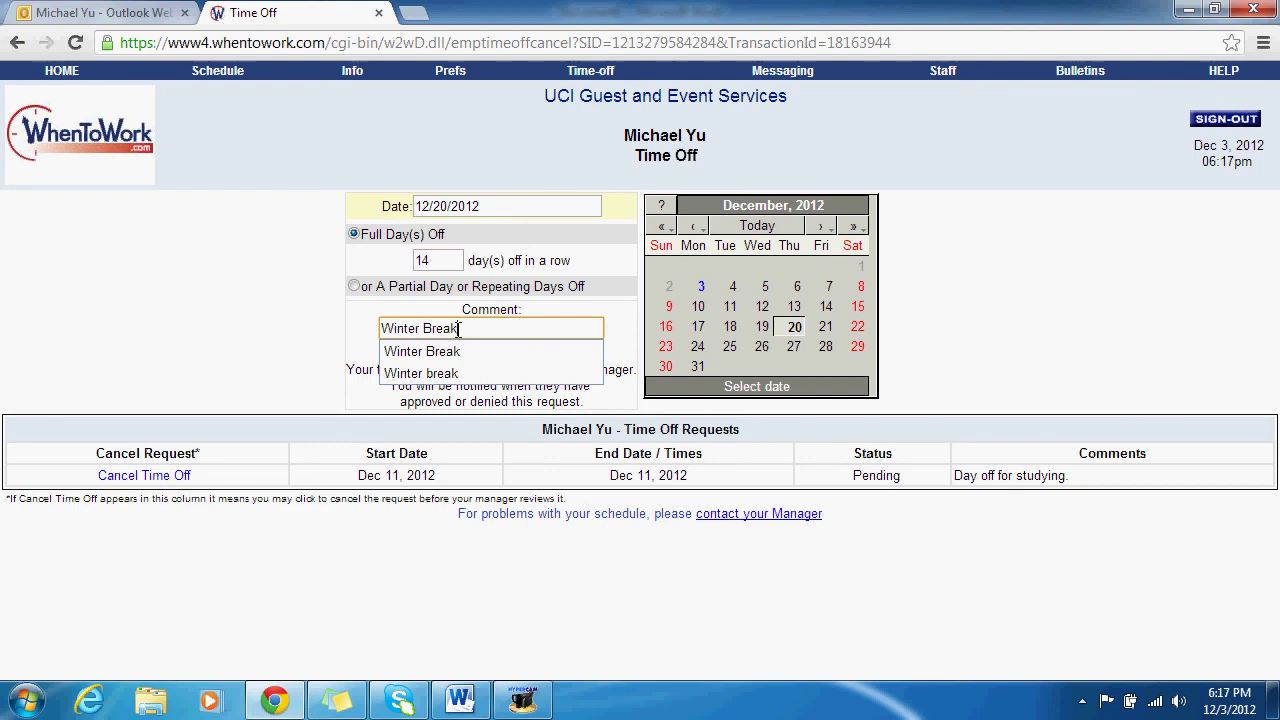
pyautogui.press('Escape')
pyautogui.click(480, 352)
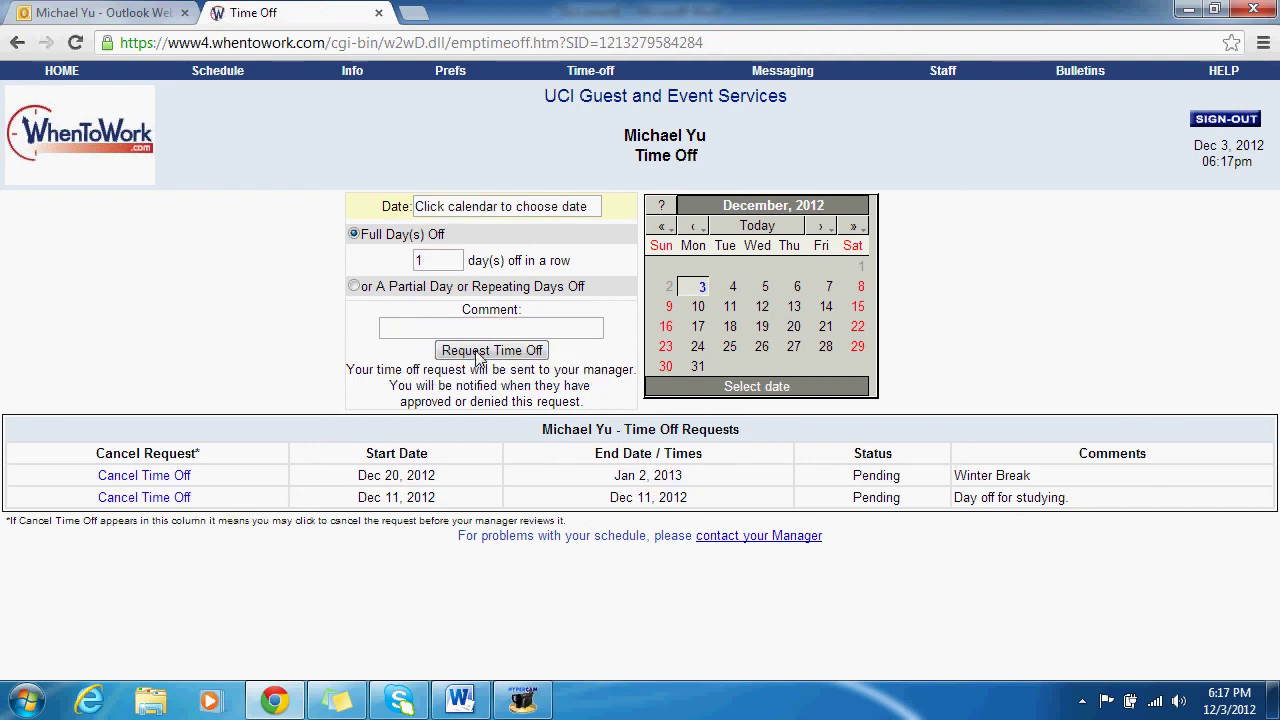
# Request a partial day off on Dec 22, 2012, 2:00–5:00 PM, commented 'Dentist Appointment'.
pyautogui.click(353, 286)
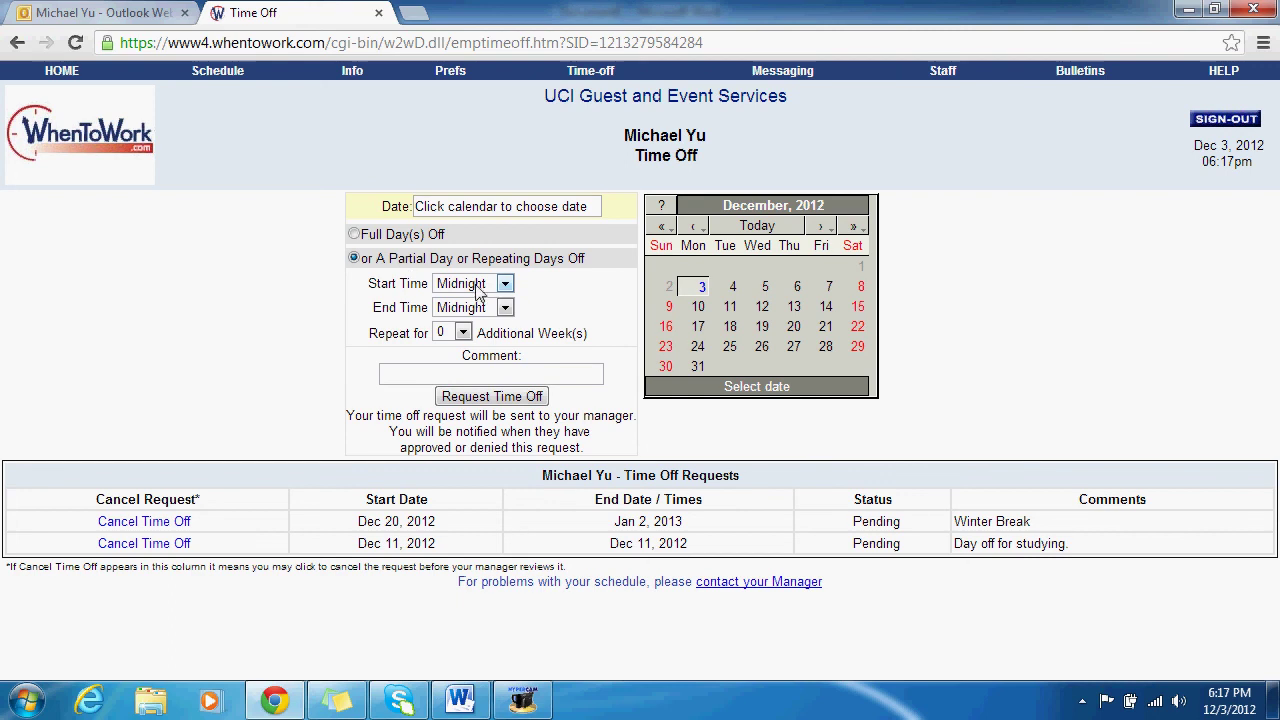
pyautogui.click(857, 333)
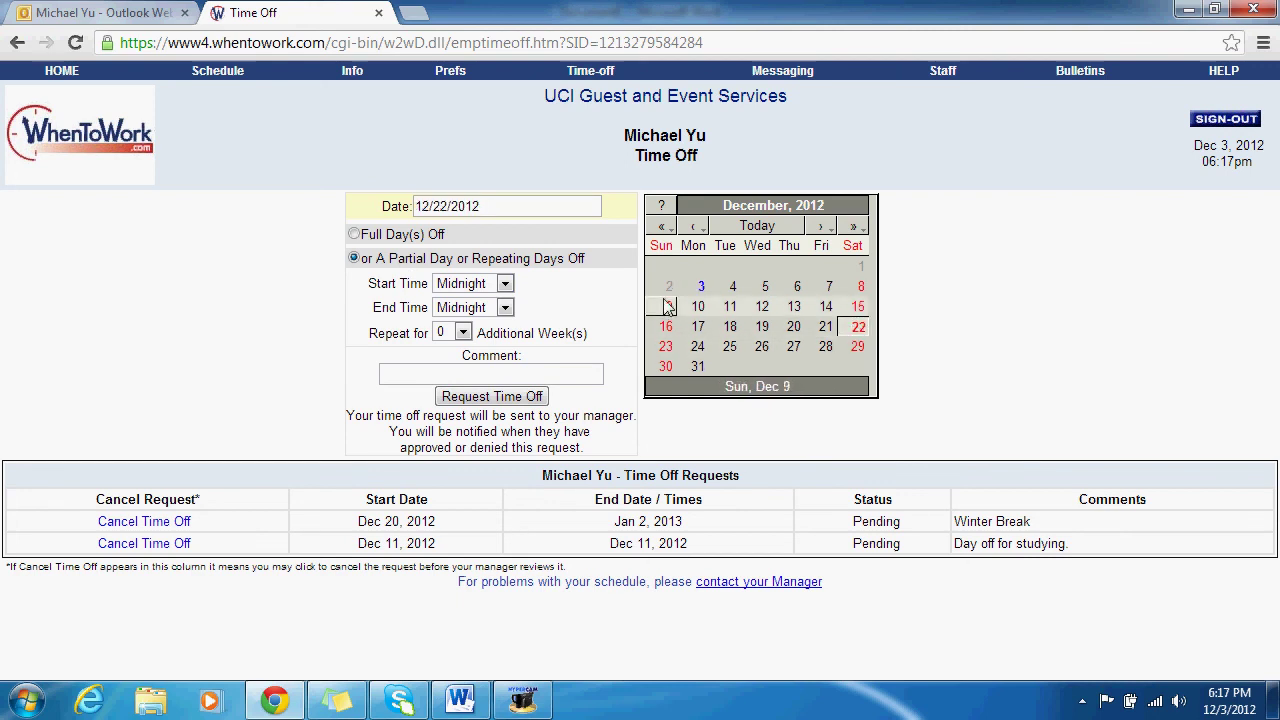
pyautogui.click(505, 284)
pyautogui.moveTo(512, 350); pyautogui.dragTo(508, 455)
pyautogui.click(475, 470)
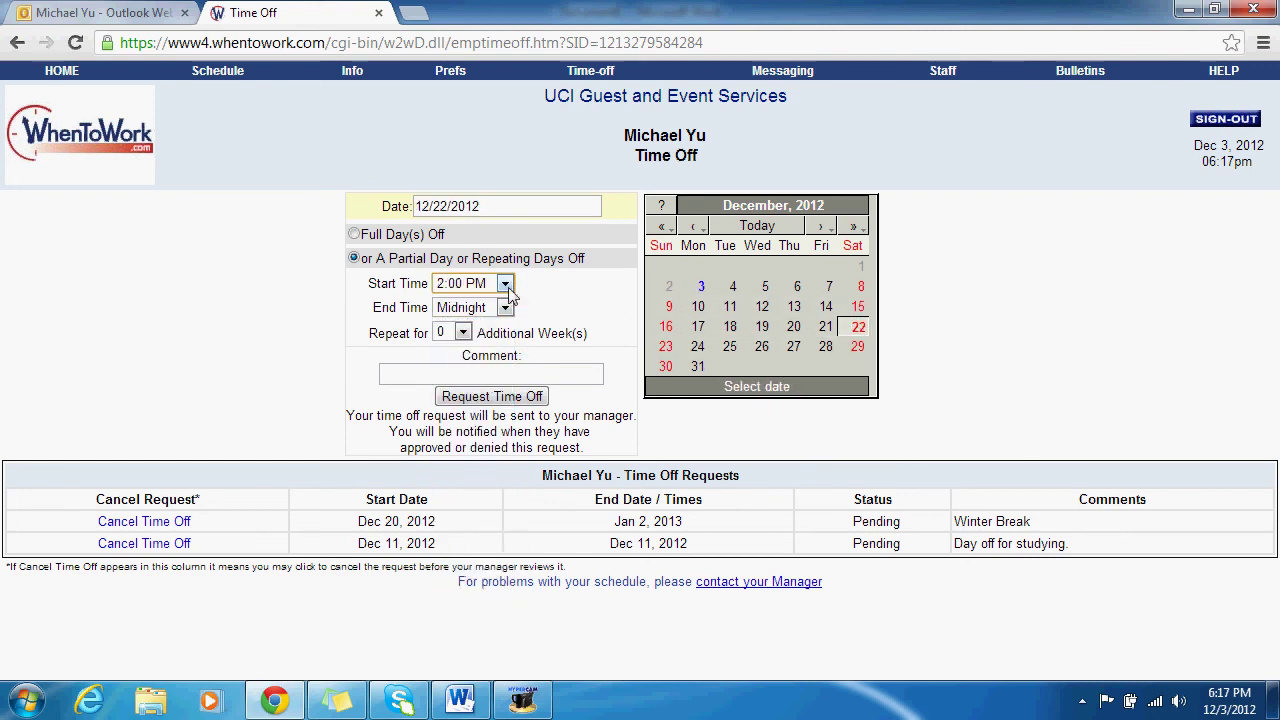
pyautogui.click(505, 307)
pyautogui.click(480, 408)
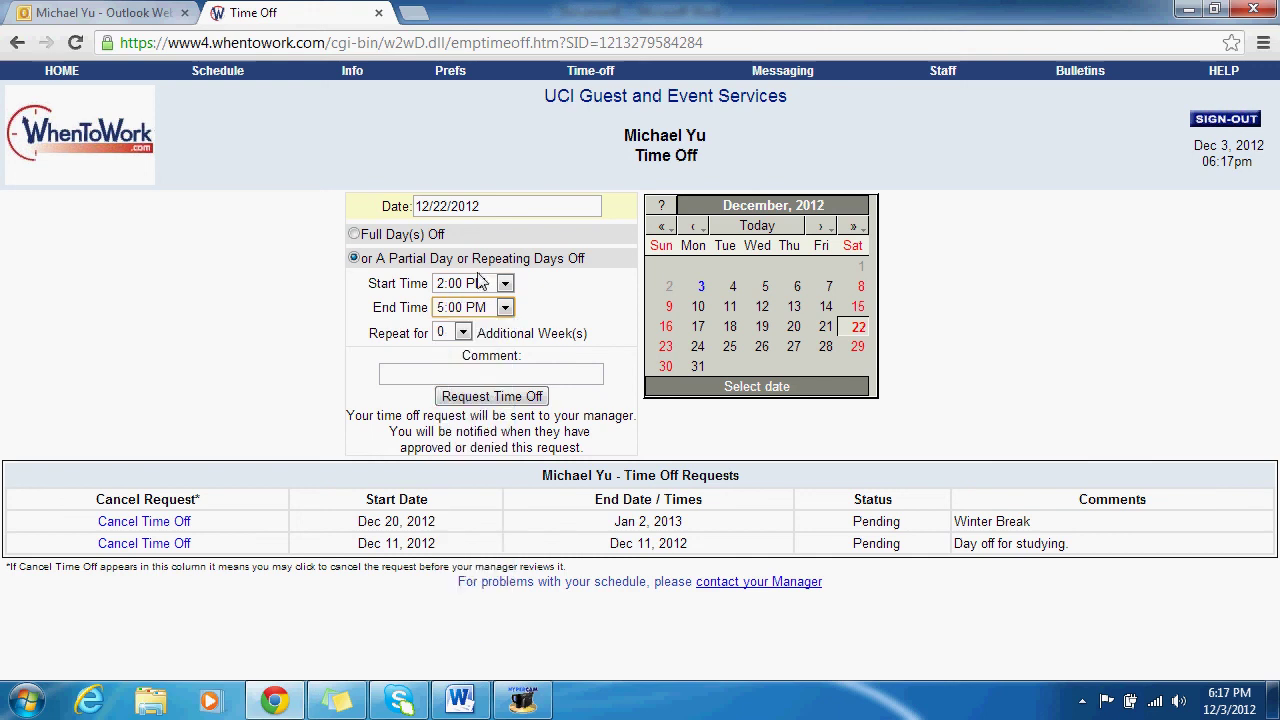
pyautogui.click(470, 375)
pyautogui.write('Dentist Appointment')
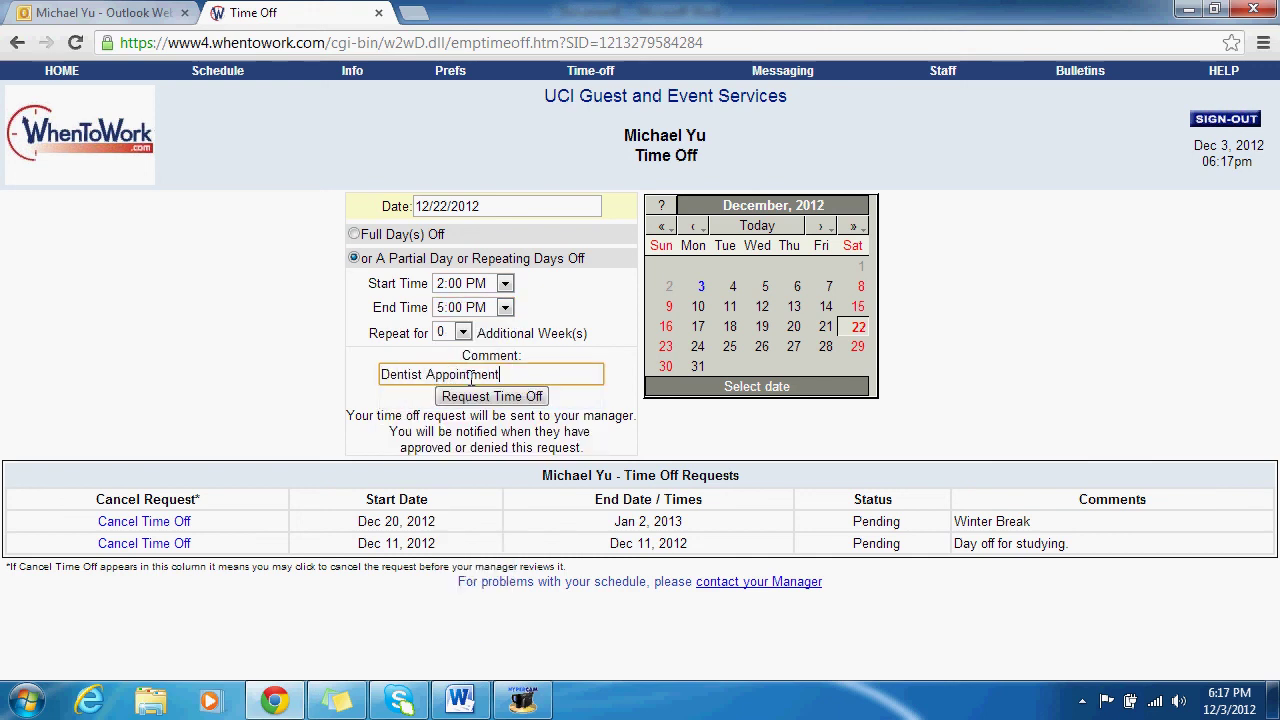
pyautogui.click(476, 396)
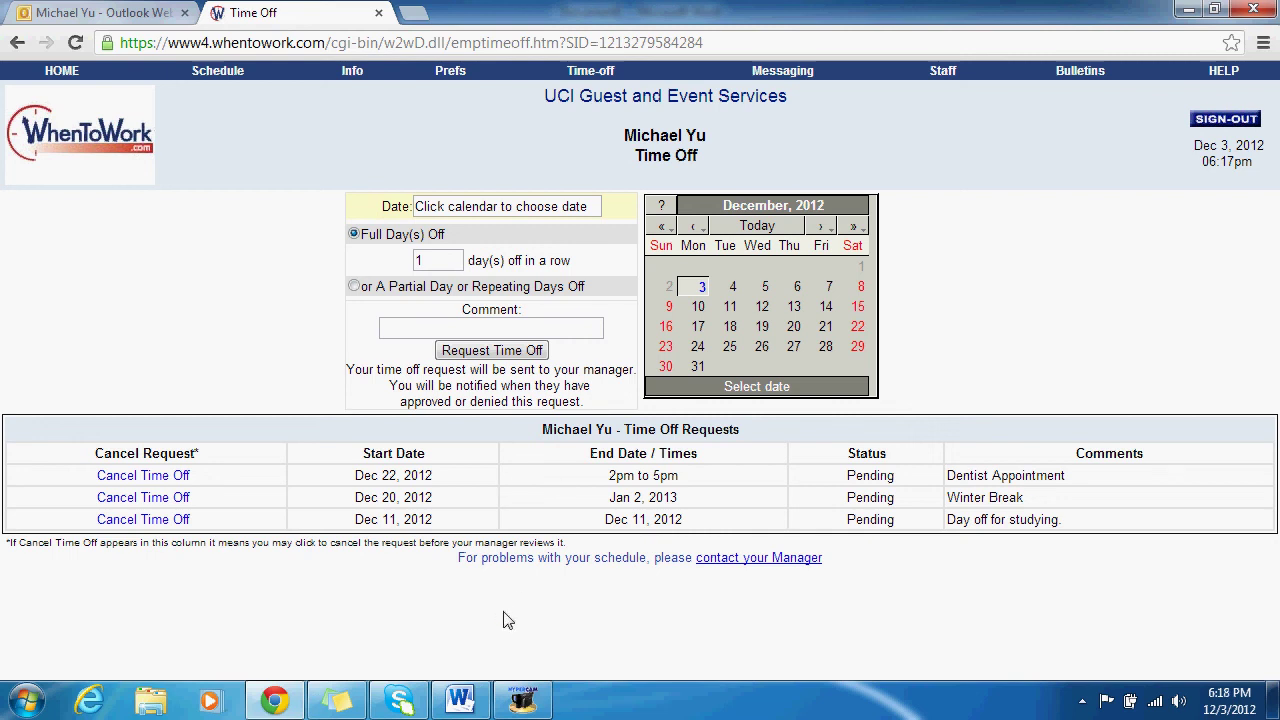
# Check 'Notifications.' is the next outline step in Word, then return to WhenToWork home.
pyautogui.click(84, 76)
pyautogui.click(460, 700)
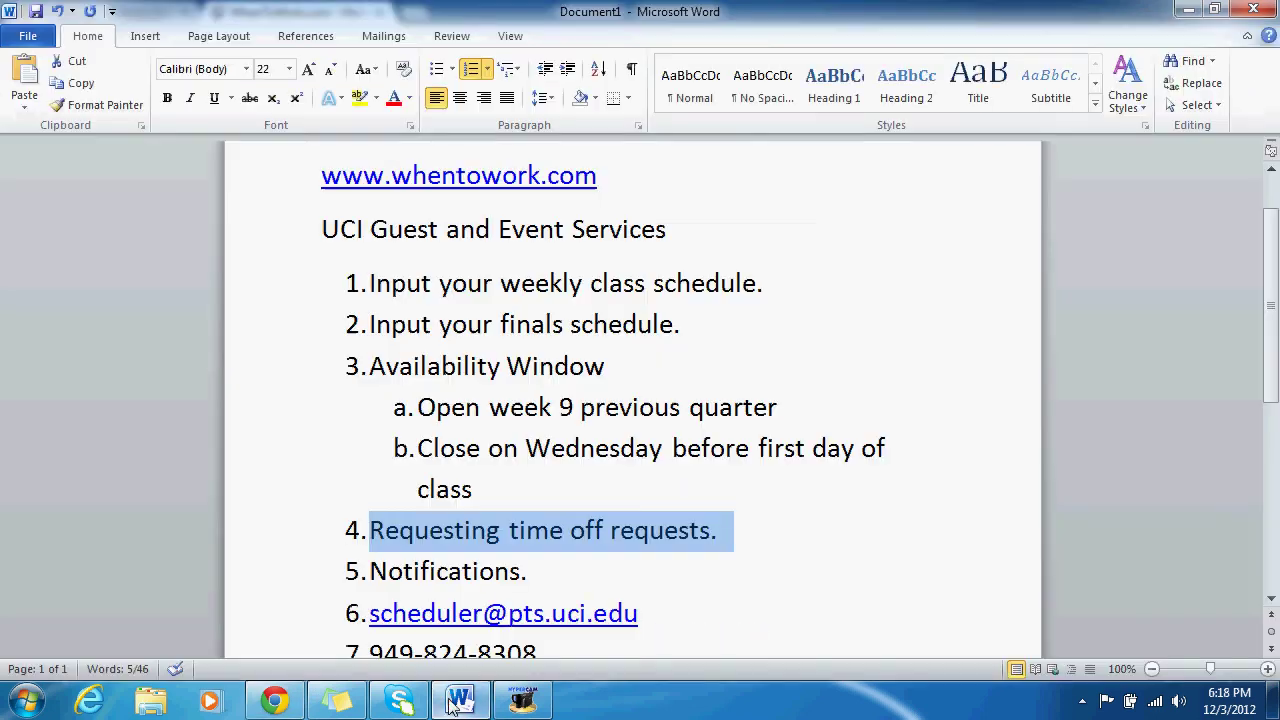
pyautogui.moveTo(541, 572); pyautogui.dragTo(406, 582)
pyautogui.click(274, 700)
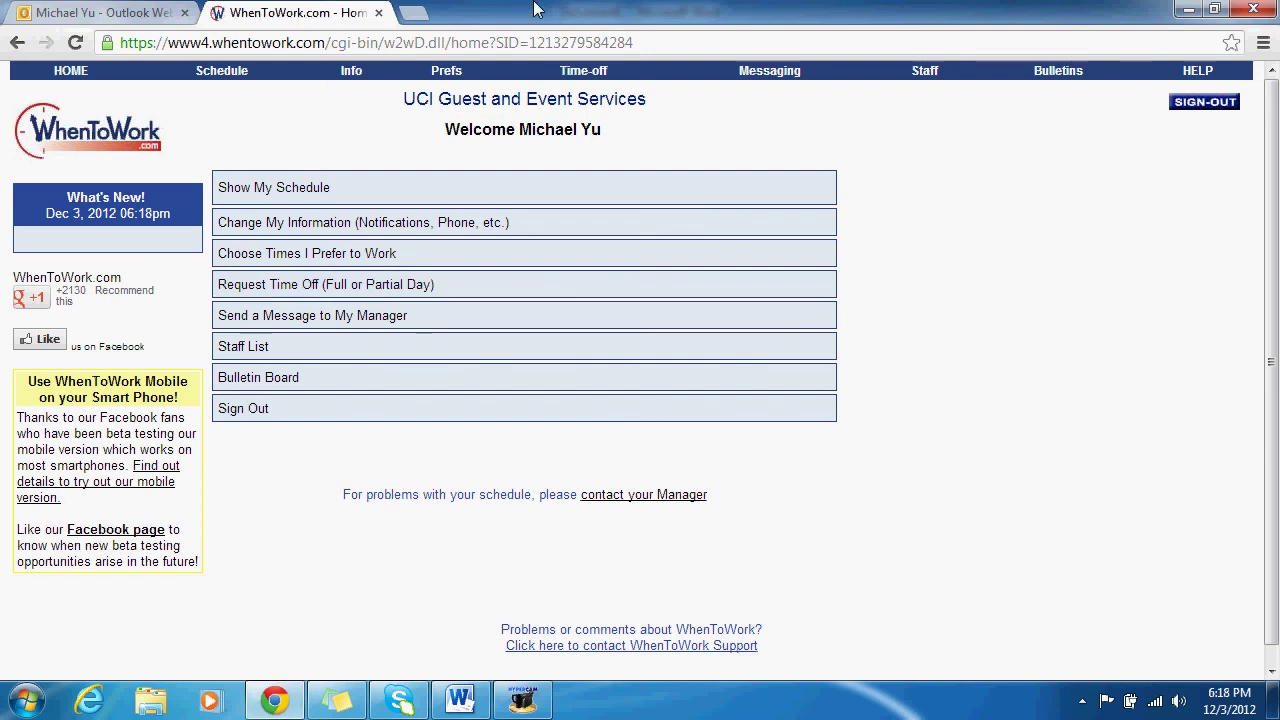
# Start adding a new text-message address under Info's notification settings and view the carrier address help.
pyautogui.click(351, 76)
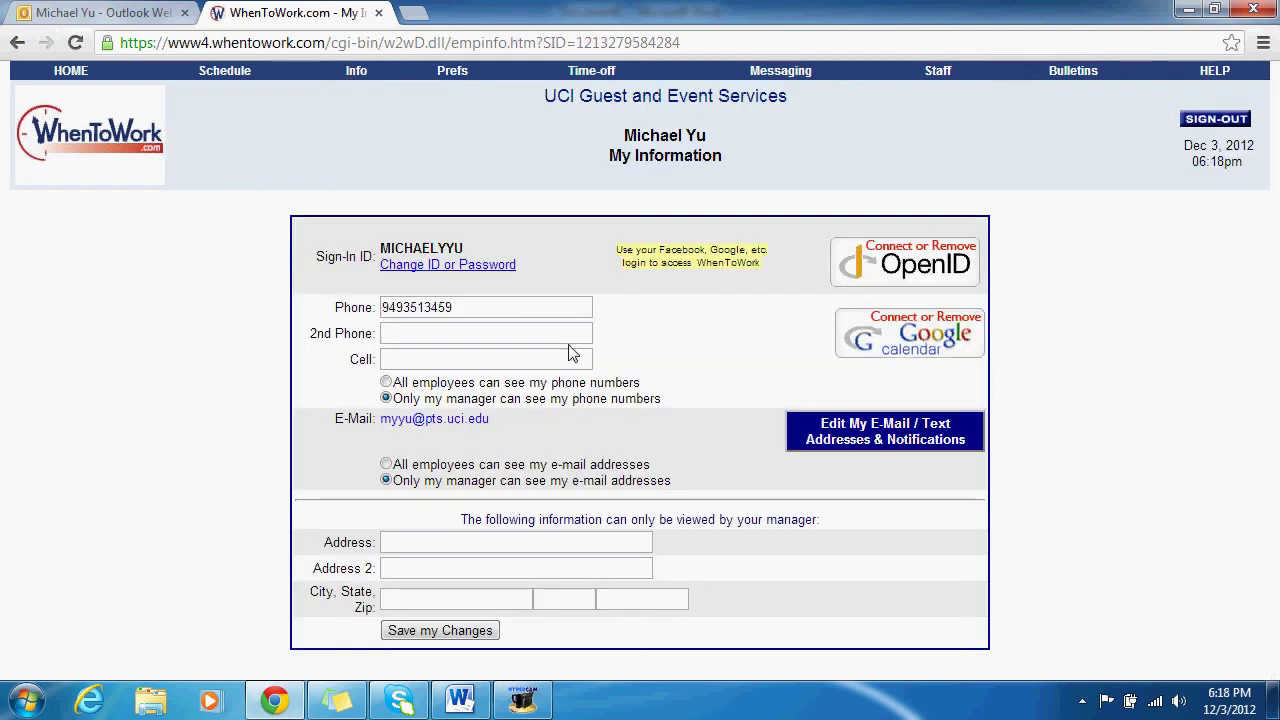
pyautogui.click(889, 453)
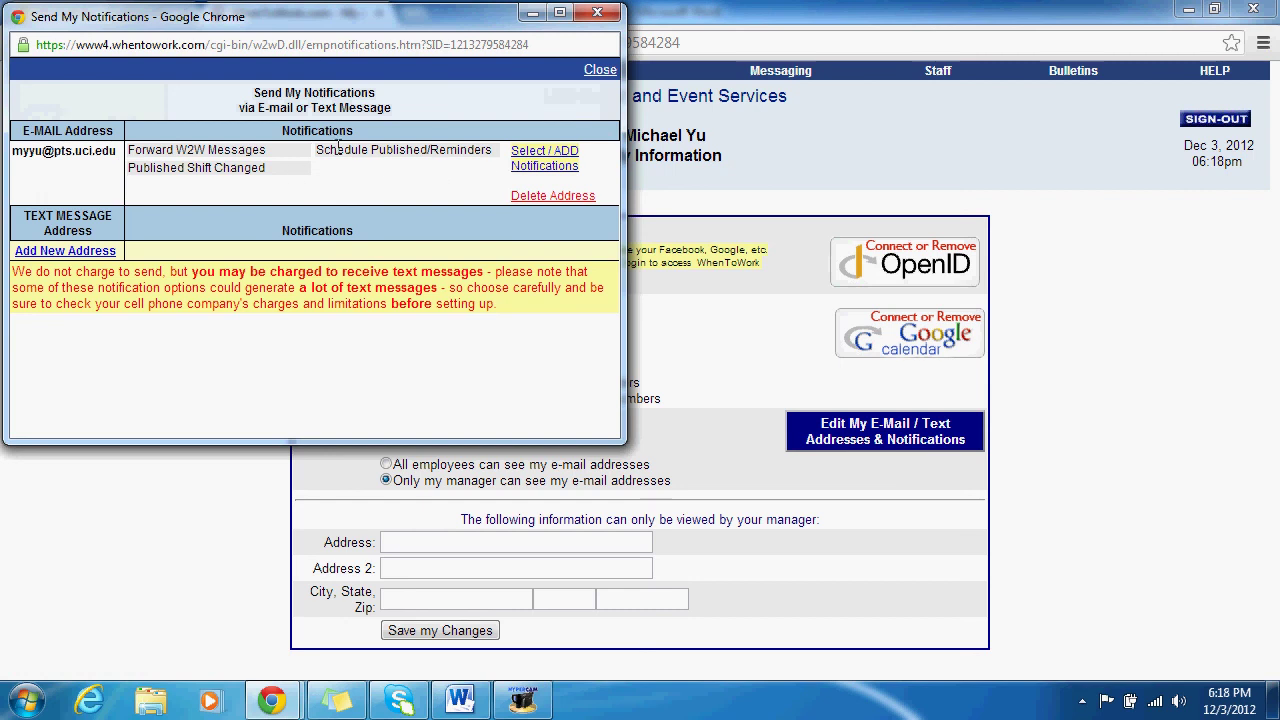
pyautogui.click(54, 252)
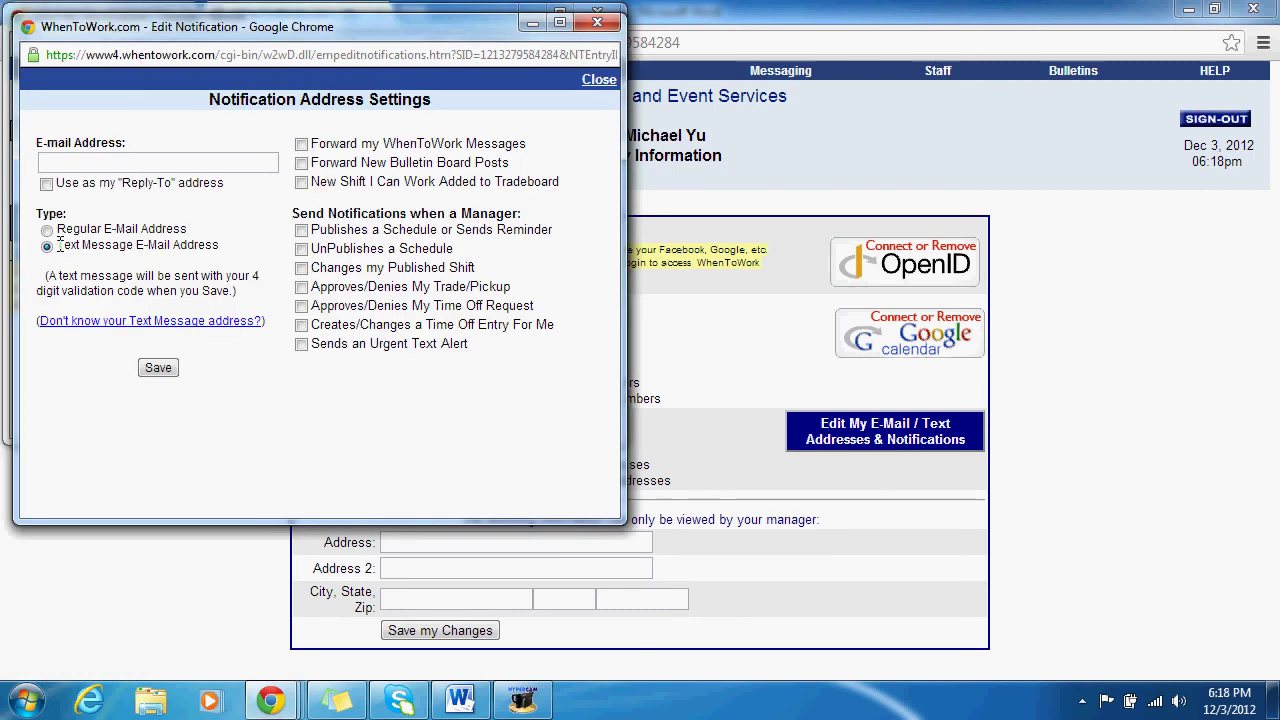
pyautogui.click(192, 162)
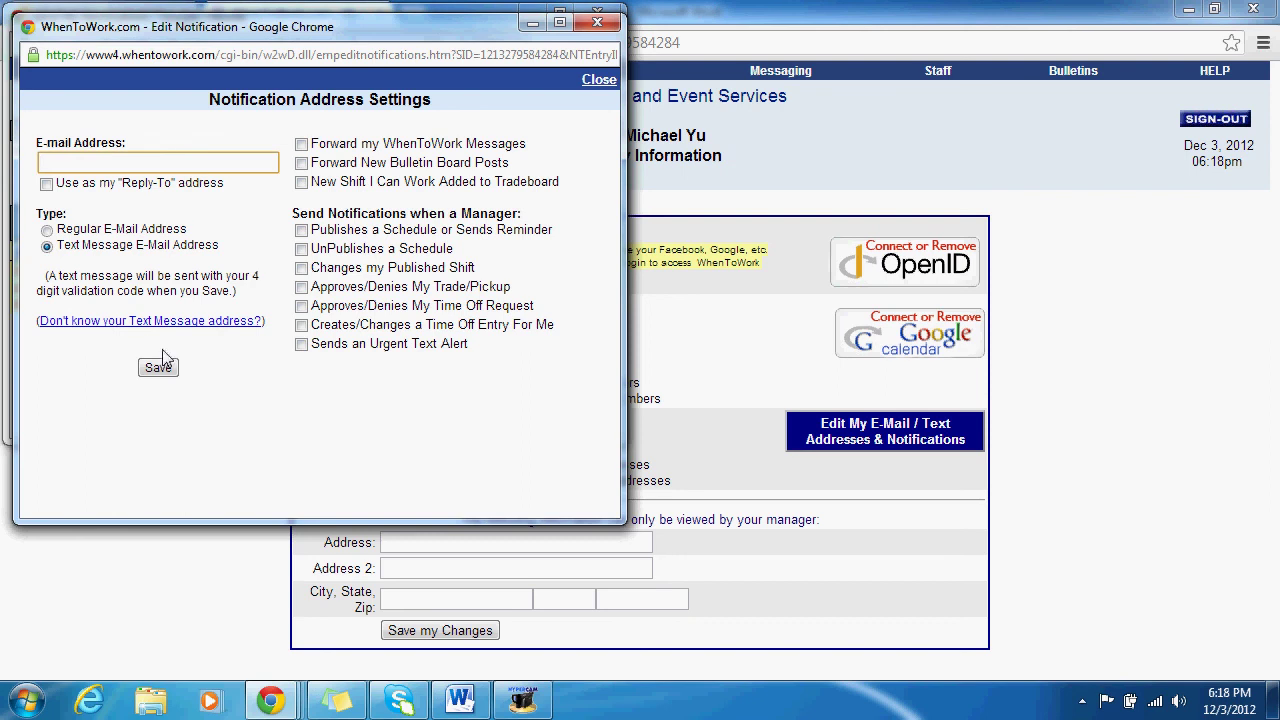
pyautogui.click(78, 322)
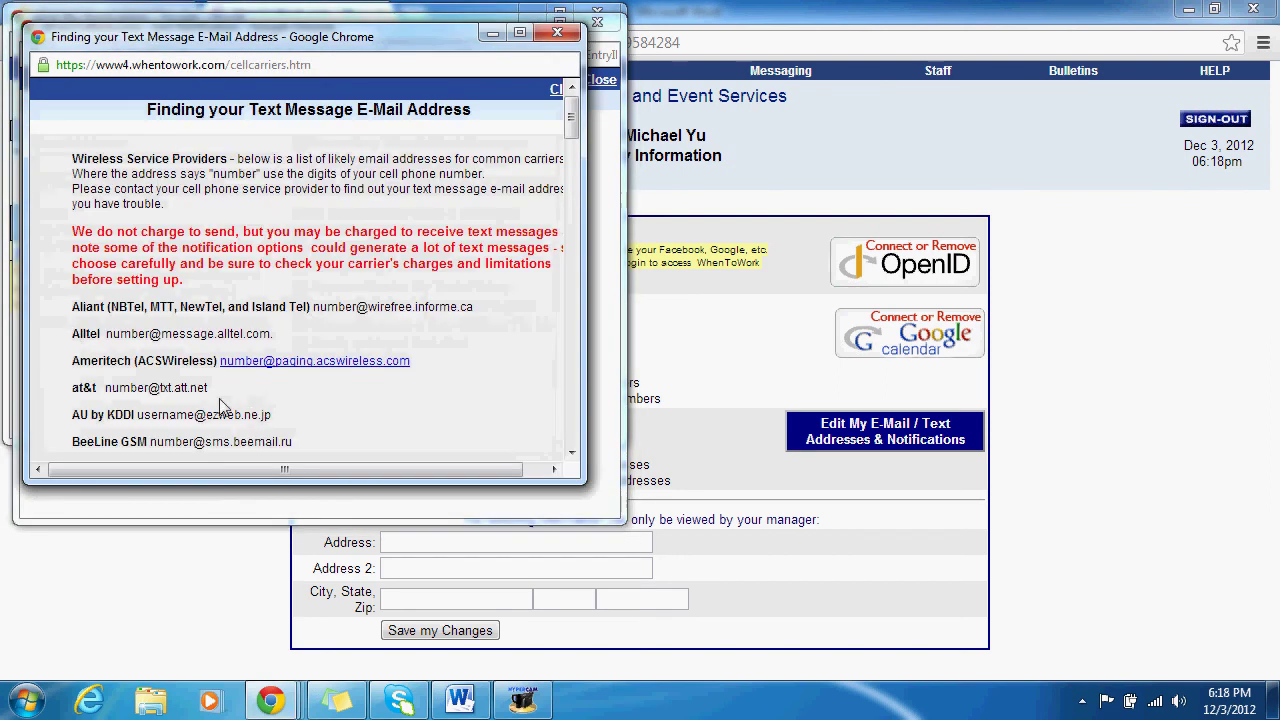
# Copy AT&T's text-message address format from the carrier list and return to the E-mail Address field.
pyautogui.moveTo(584, 481); pyautogui.dragTo(817, 655)
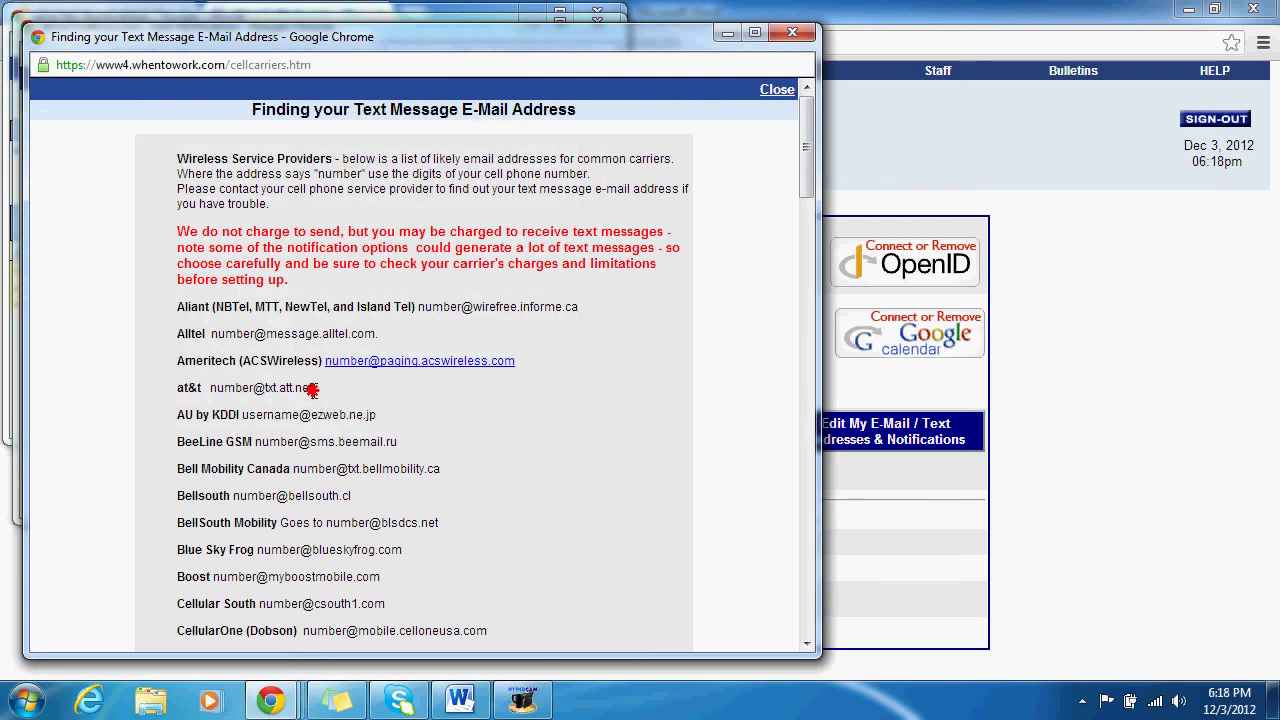
pyautogui.moveTo(314, 391); pyautogui.dragTo(210, 392)
pyautogui.hotkey('ctrl', 'c')
pyautogui.rightClick(212, 392)
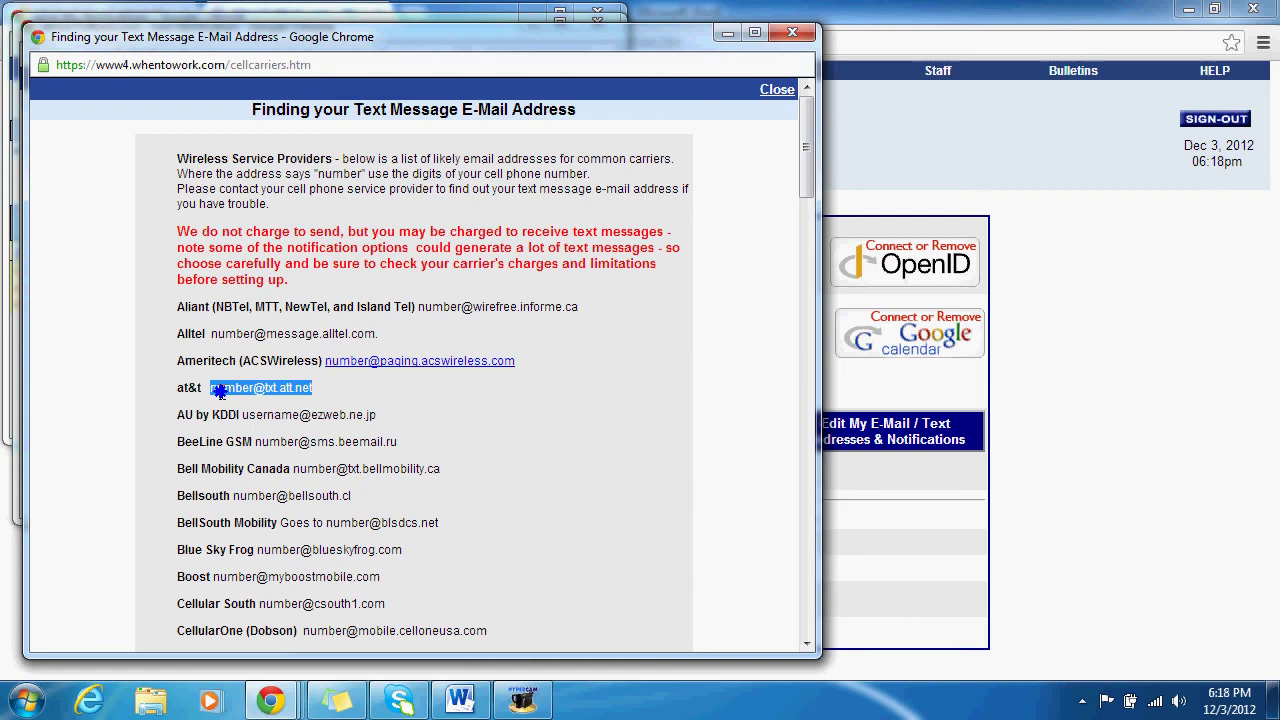
pyautogui.click(300, 404)
pyautogui.click(776, 91)
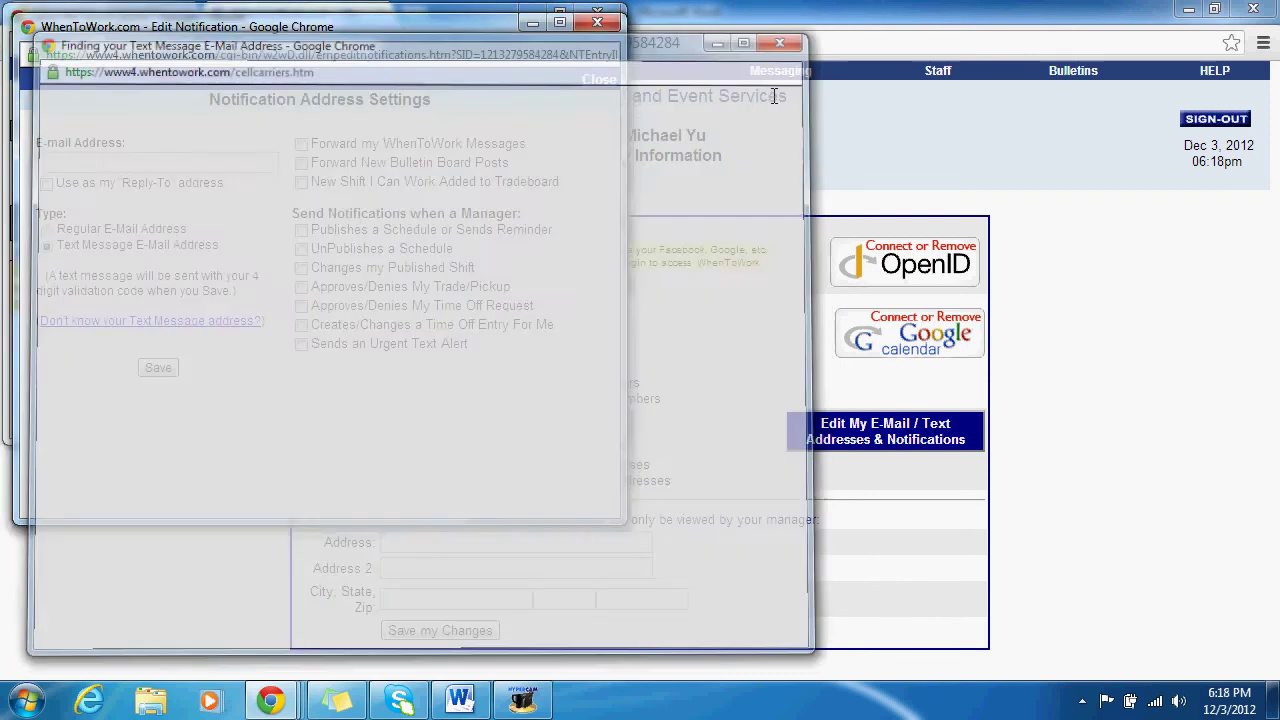
pyautogui.click(213, 160)
# Paste the AT&T address format and replace 'number' with the employee's phone number.
pyautogui.rightClick(213, 158)
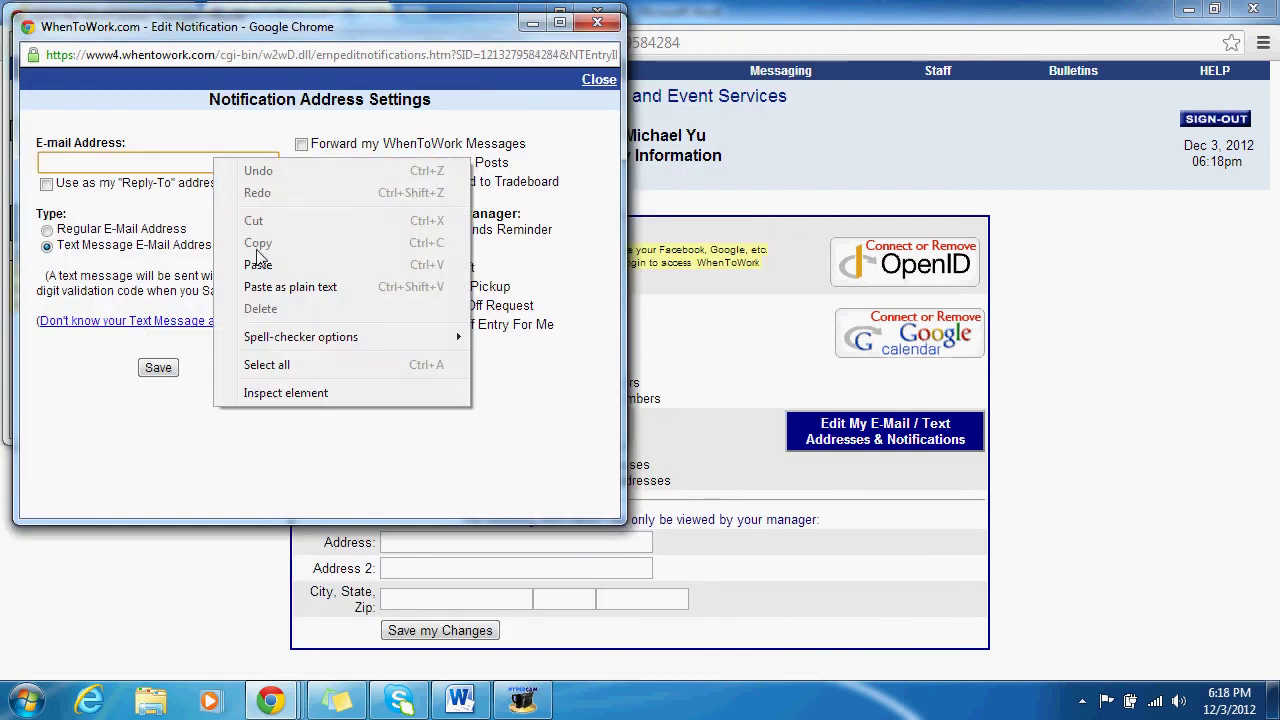
pyautogui.click(260, 264)
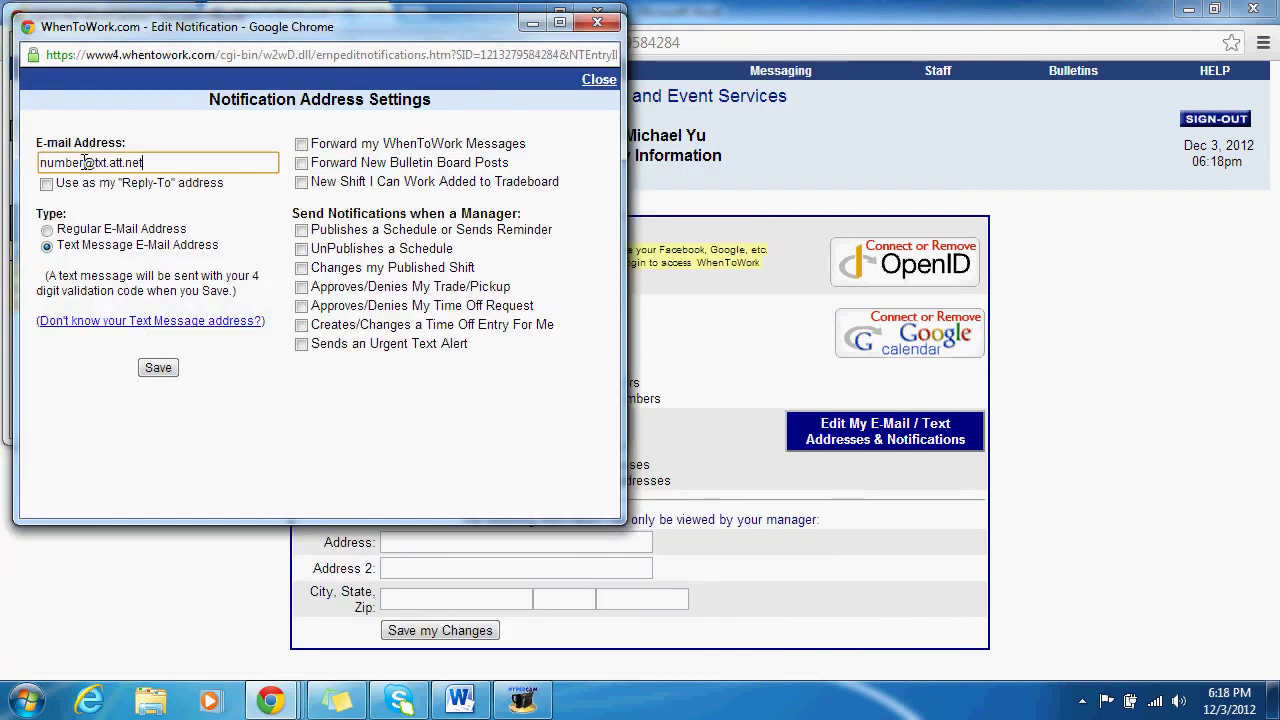
pyautogui.moveTo(86, 162); pyautogui.dragTo(8, 162)
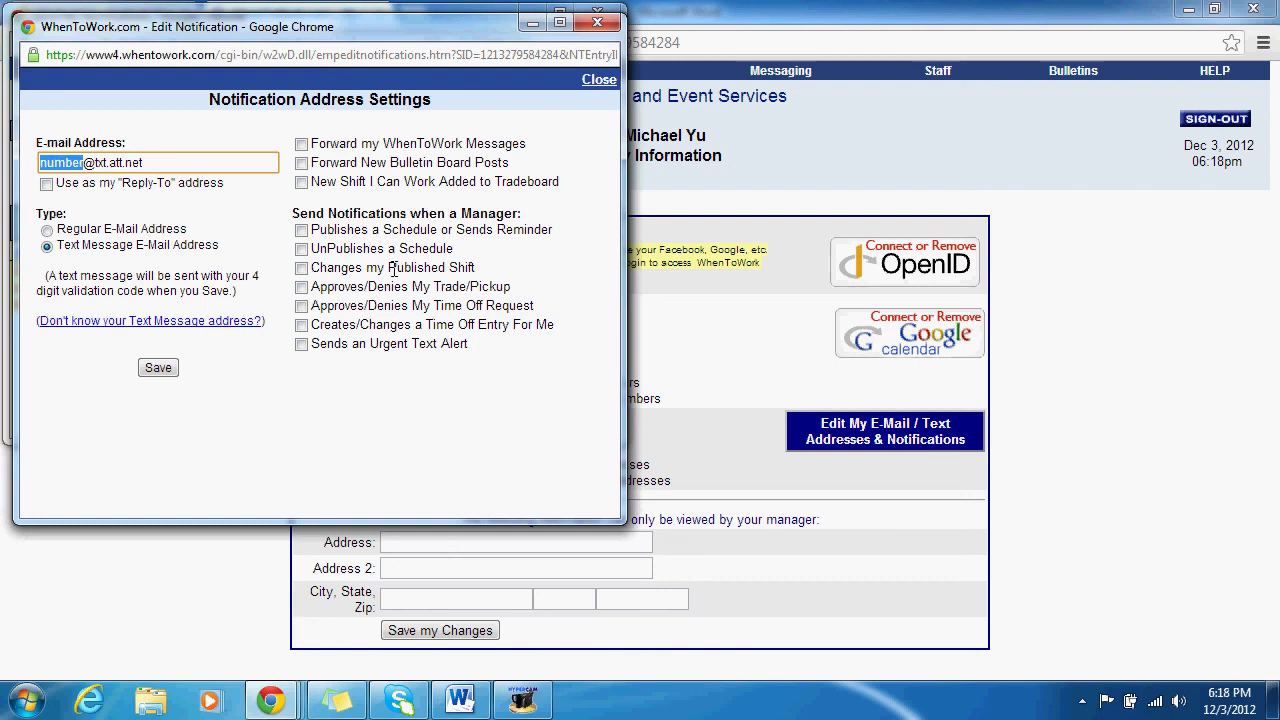
pyautogui.press('BackSpace')
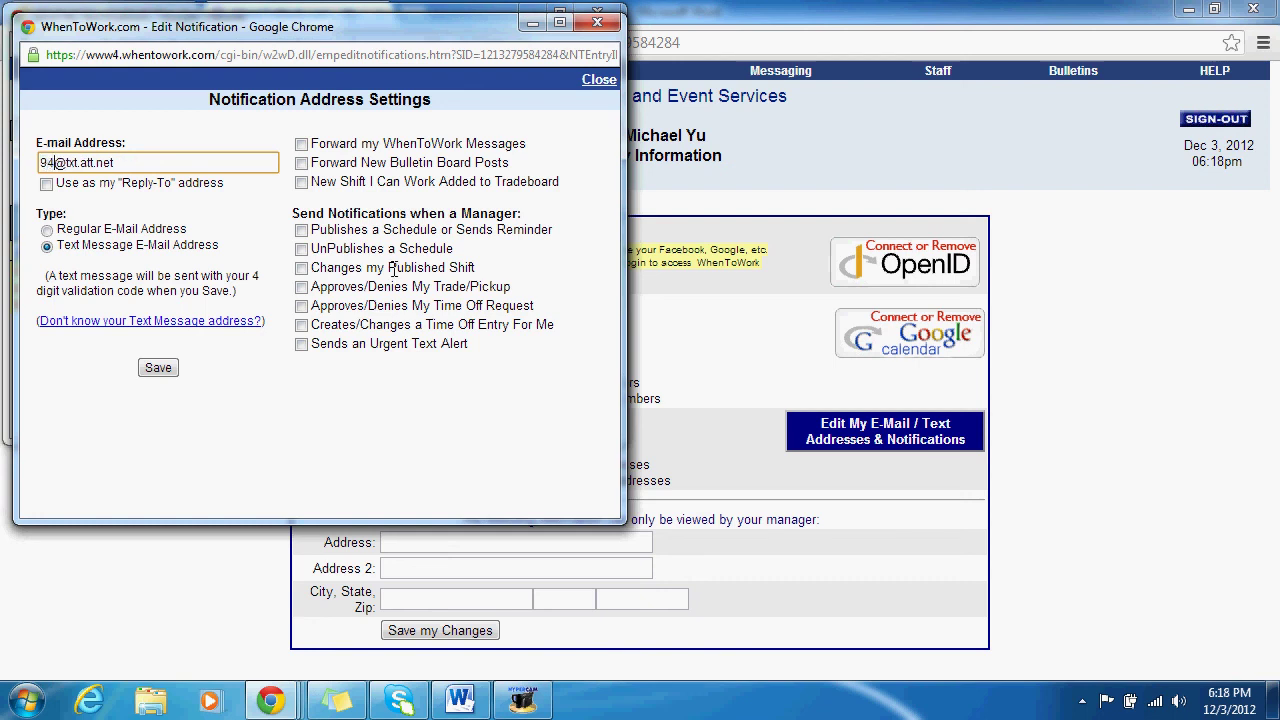
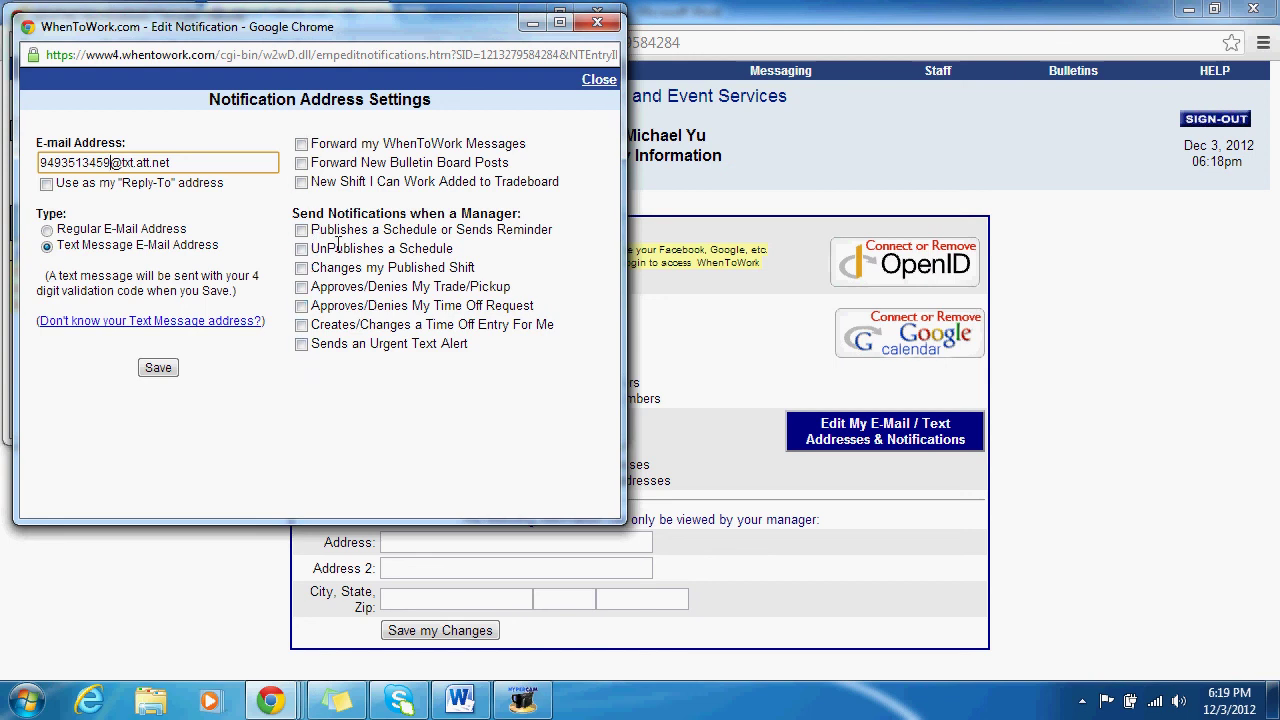
# Turn on all seven manager notifications, including shift changes and urgent alerts, and save the text address.
pyautogui.click(301, 229)
pyautogui.click(301, 248)
pyautogui.click(301, 267)
pyautogui.click(301, 286)
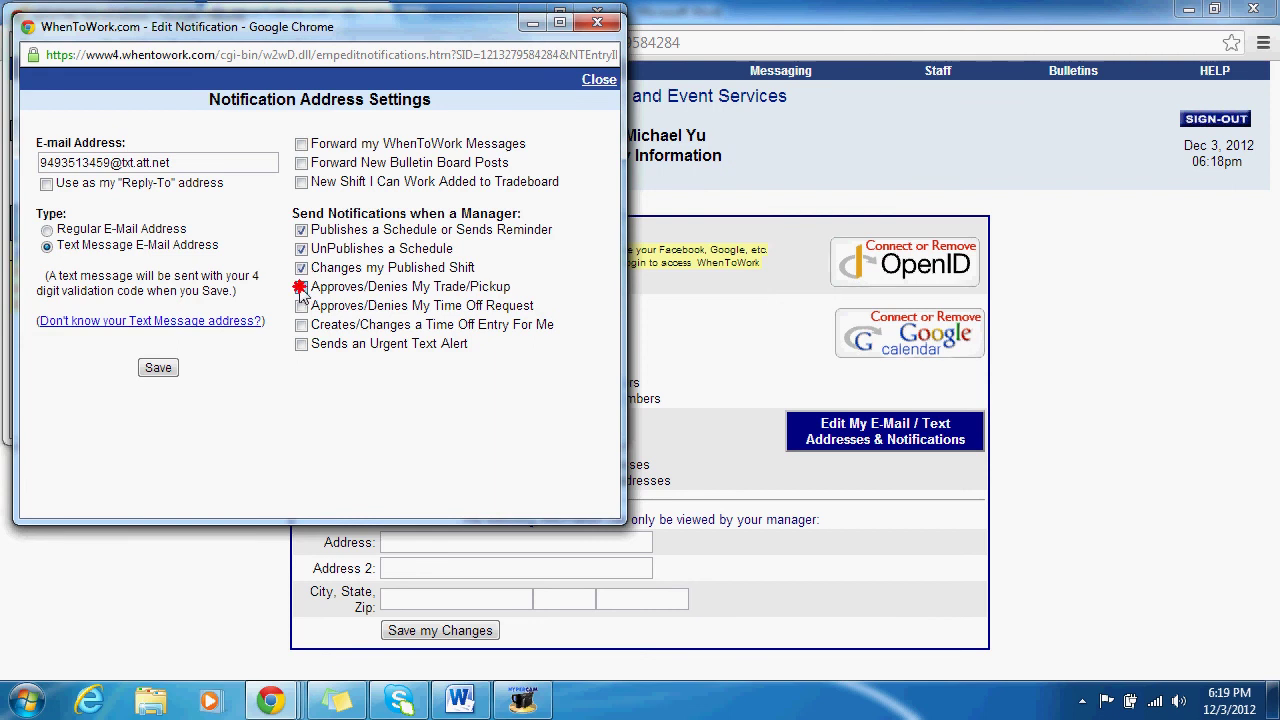
pyautogui.click(301, 305)
pyautogui.click(301, 324)
pyautogui.click(301, 343)
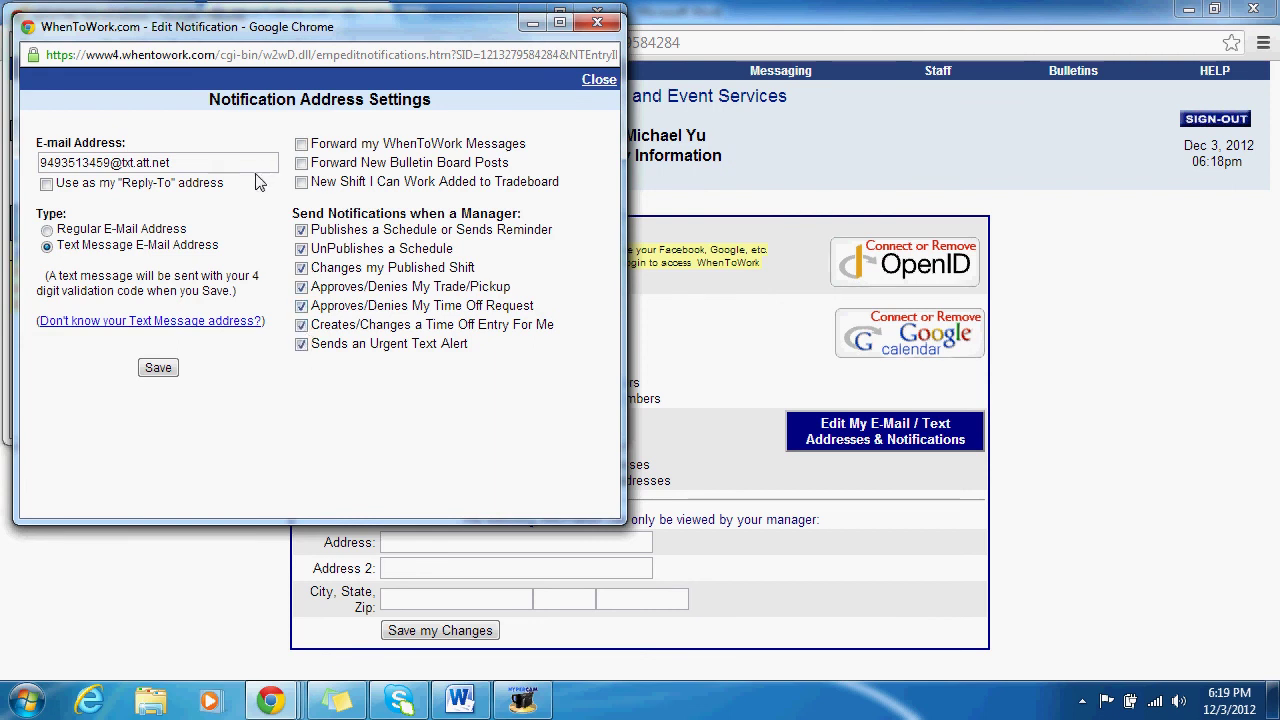
pyautogui.click(163, 369)
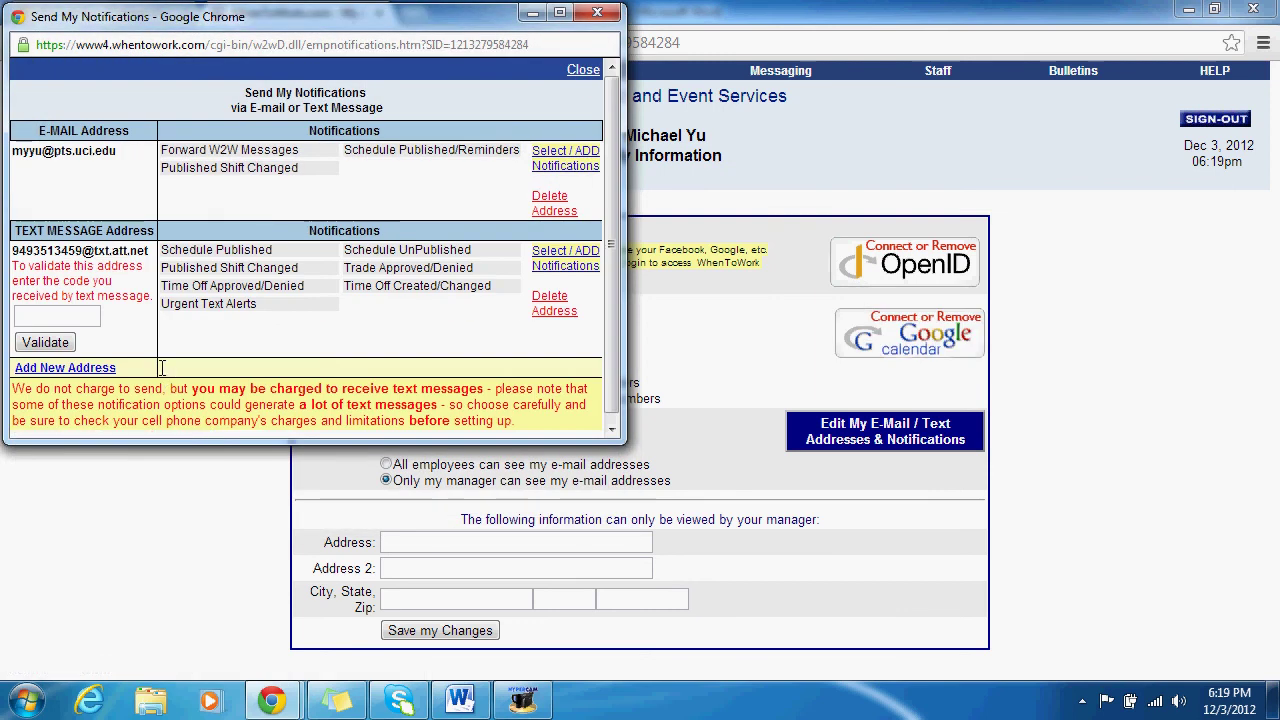
# Enter the code received by text to validate the text-message address.
pyautogui.click(88, 313)
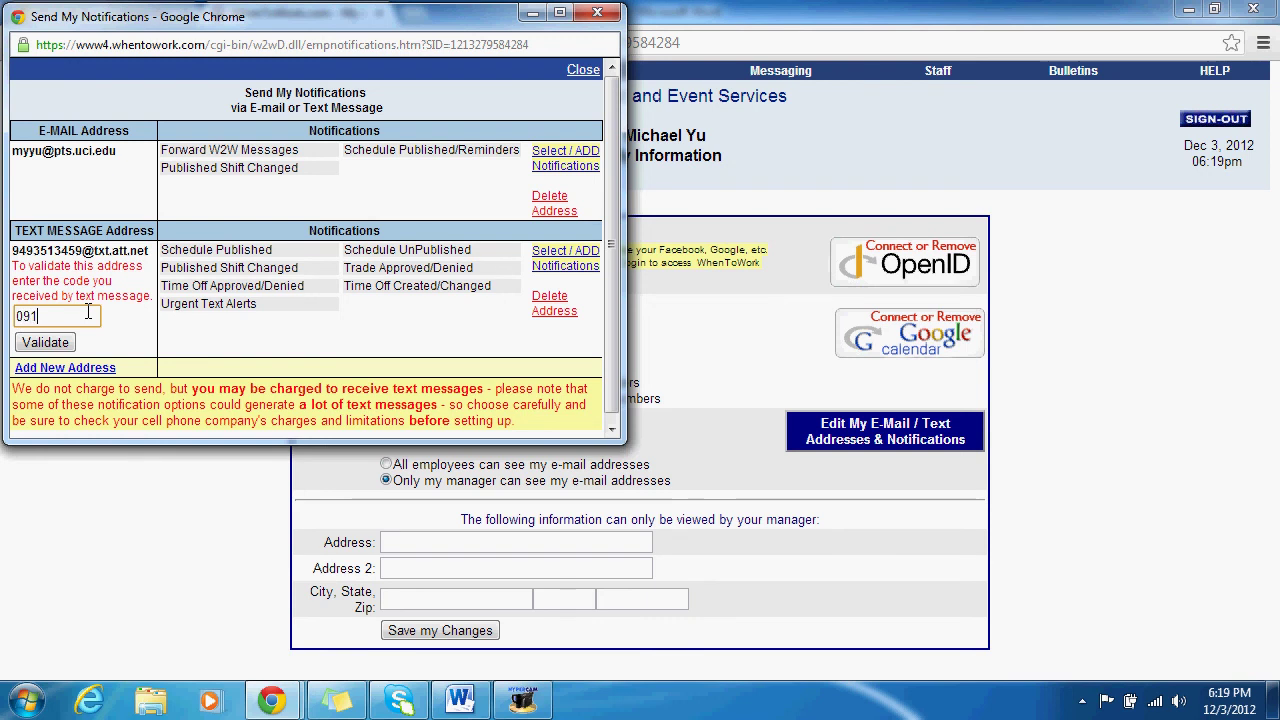
pyautogui.click(63, 345)
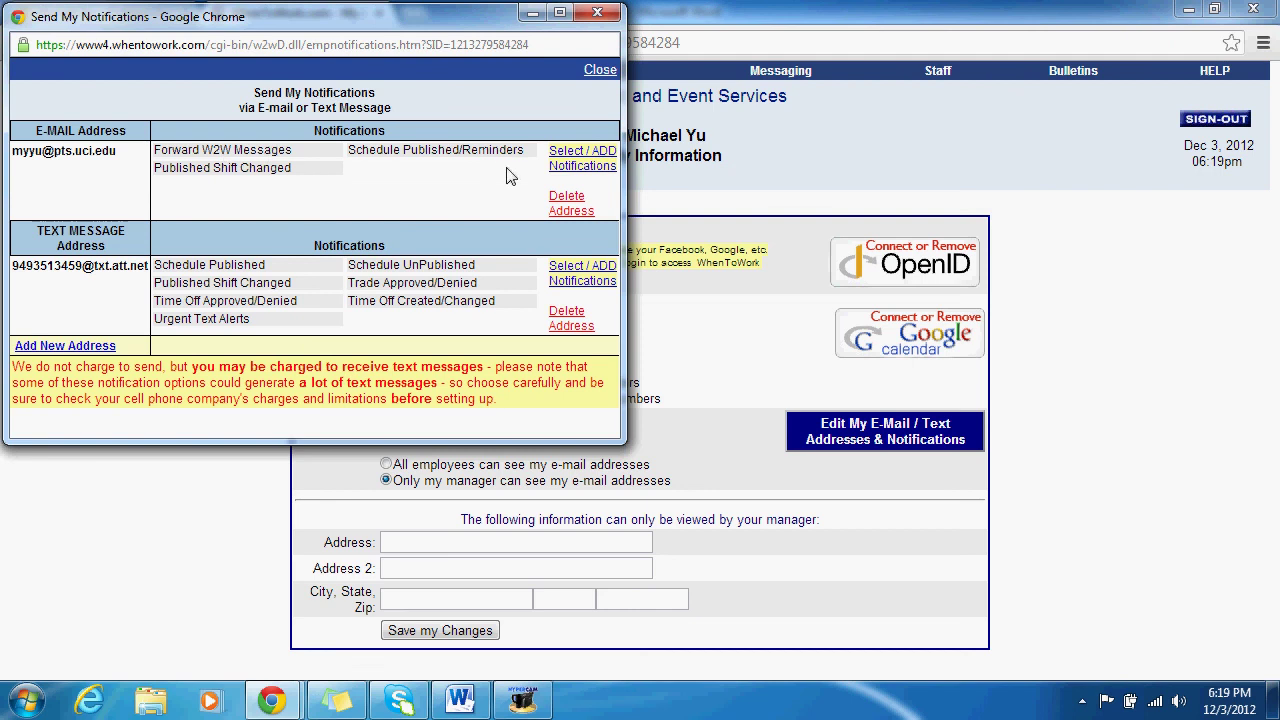
pyautogui.click(572, 165)
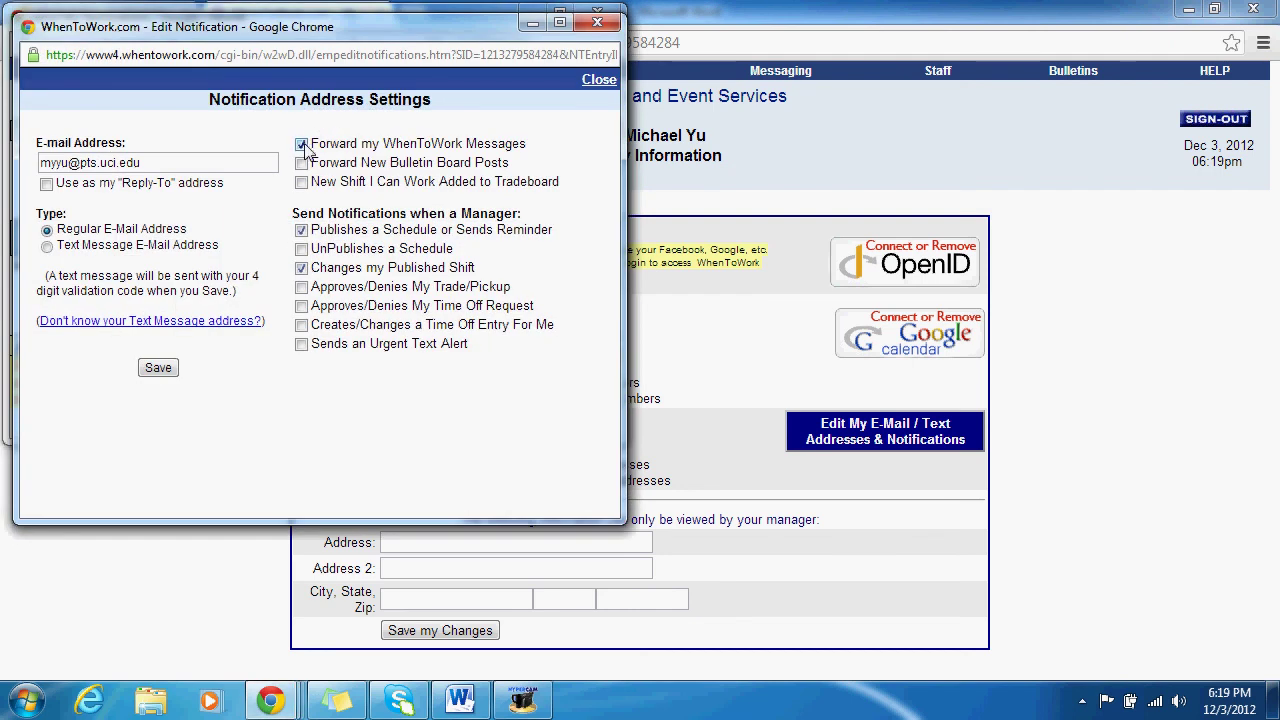
# Replace forwarded messages with all manager notifications for the e-mail address, save, and close the window.
pyautogui.click(302, 145)
pyautogui.click(301, 248)
pyautogui.click(301, 287)
pyautogui.click(301, 306)
pyautogui.click(301, 325)
pyautogui.click(301, 344)
pyautogui.click(158, 367)
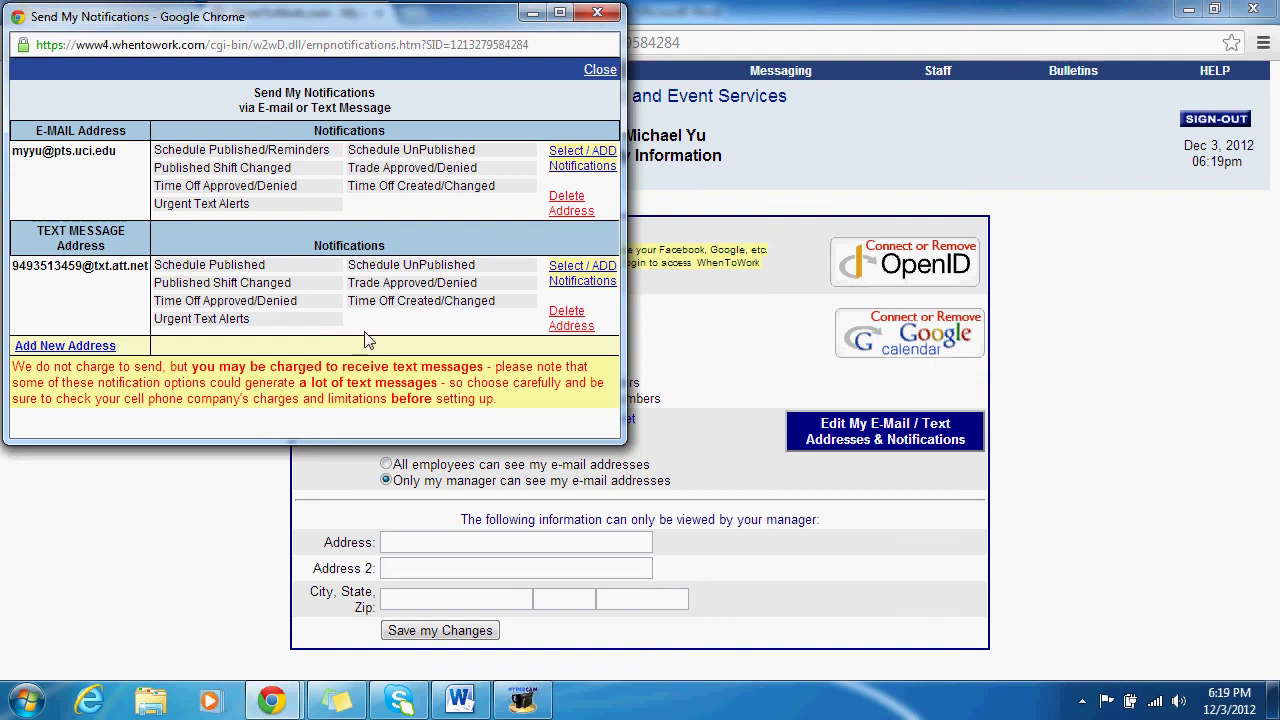
pyautogui.click(601, 70)
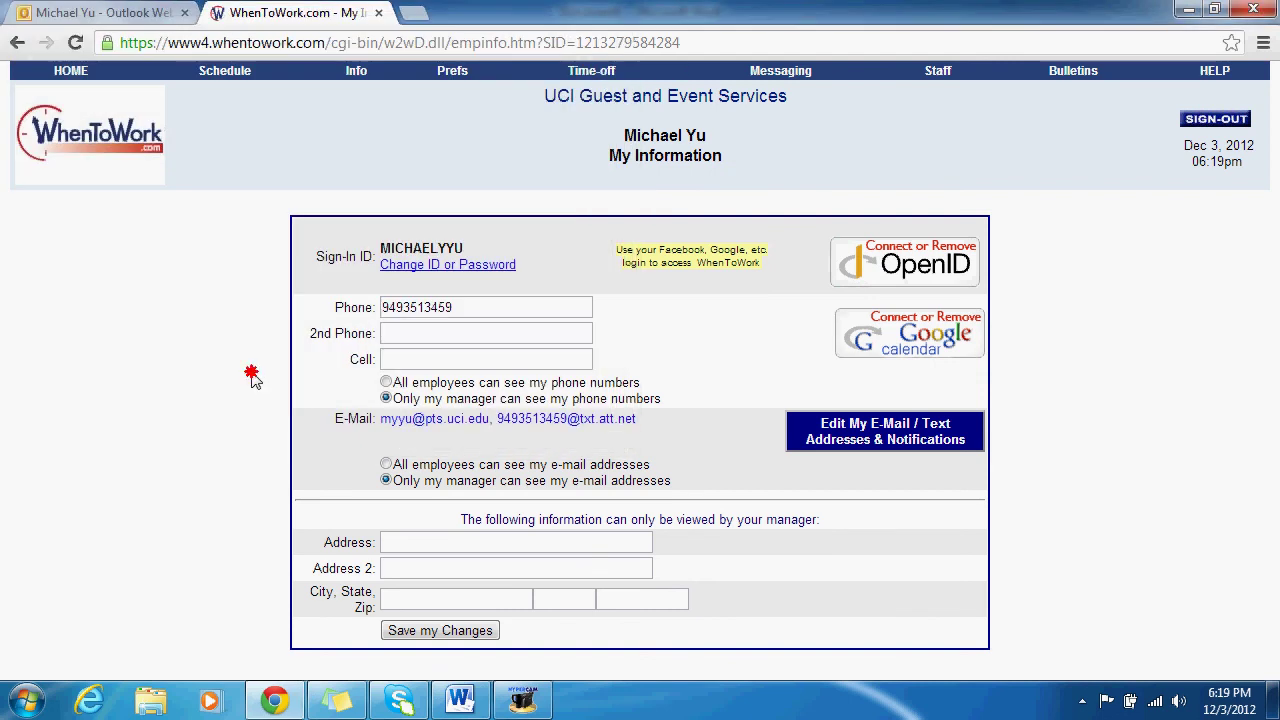
pyautogui.click(72, 77)
# Check the scheduler e-mail and contact phone lines in the Word notes, then return to WhenToWork.
pyautogui.hotkey('alt', 'Tab')
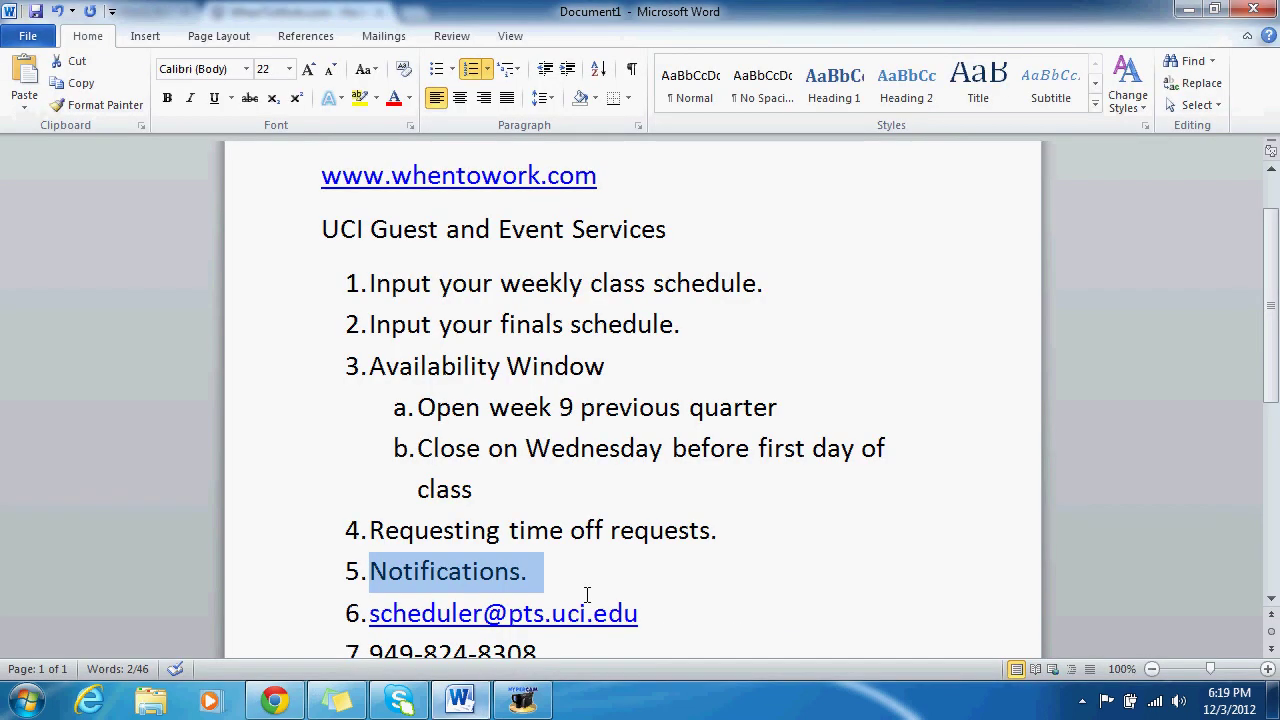
pyautogui.click(700, 574)
pyautogui.scroll(-1, 640, 610)
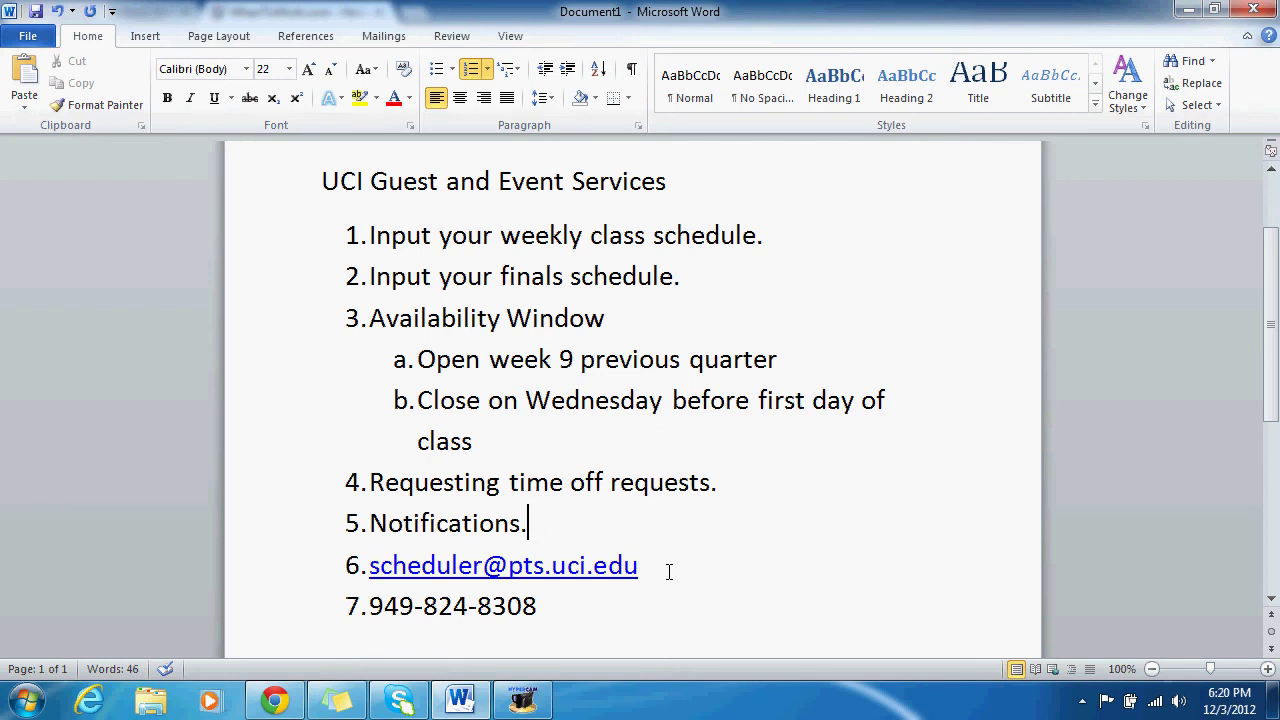
pyautogui.moveTo(666, 567); pyautogui.dragTo(370, 565)
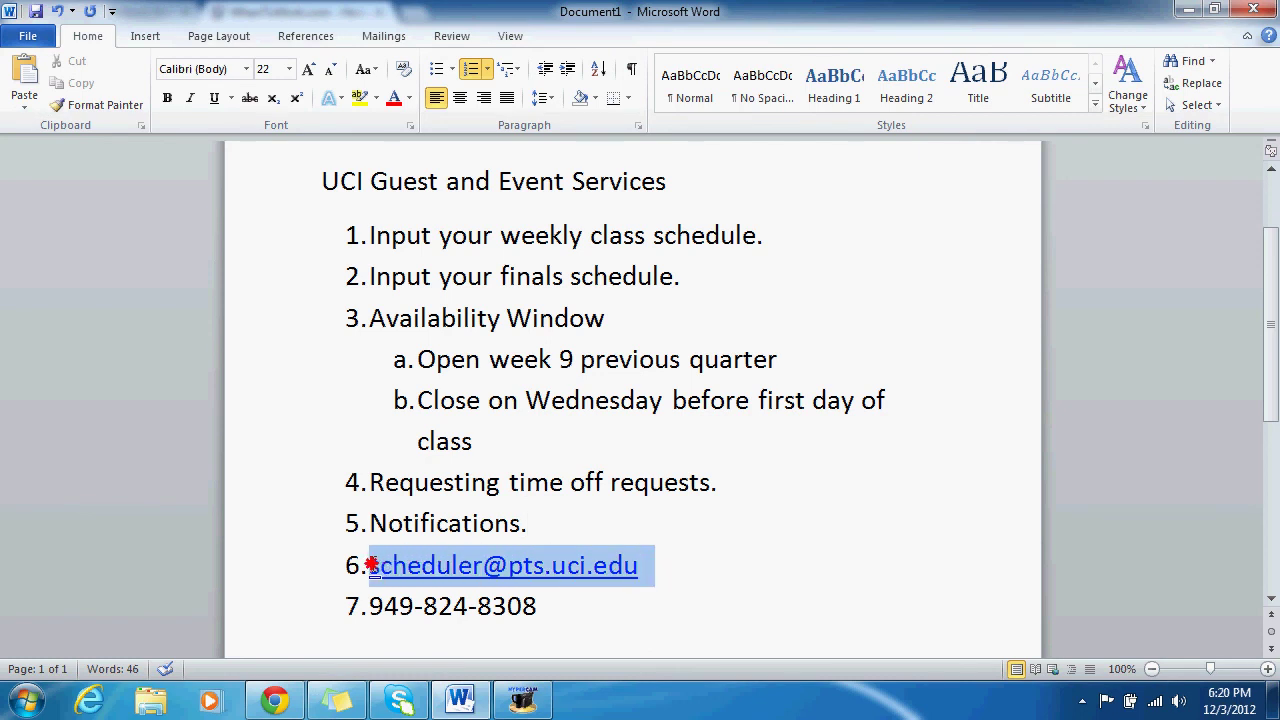
pyautogui.click(593, 608)
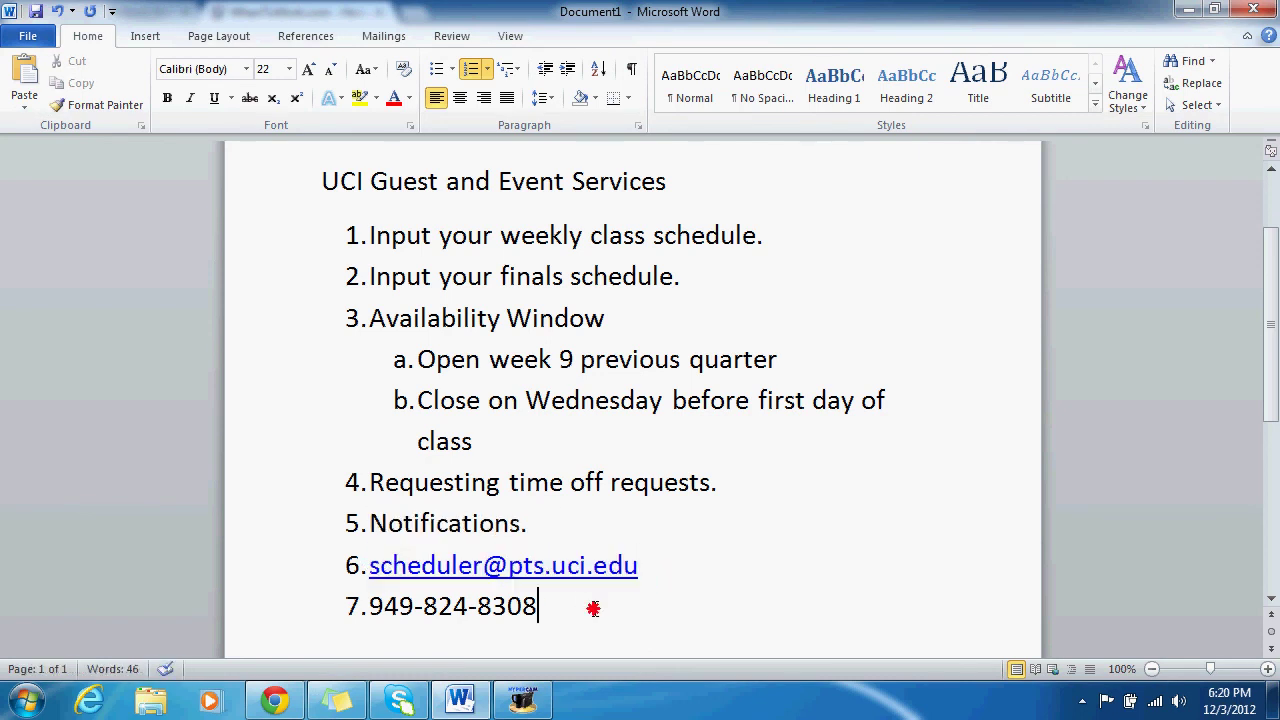
pyautogui.moveTo(593, 608); pyautogui.dragTo(394, 607)
pyautogui.click(608, 612)
pyautogui.scroll(-1, 603, 604)
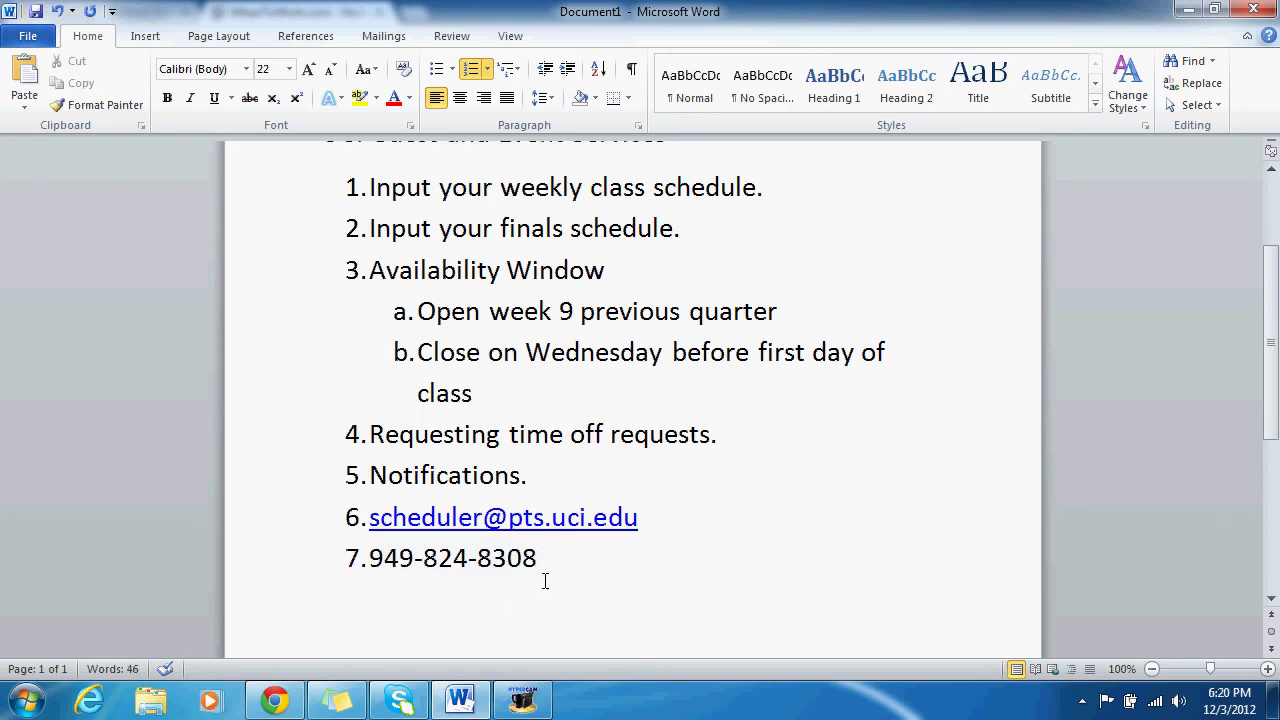
pyautogui.click(281, 707)
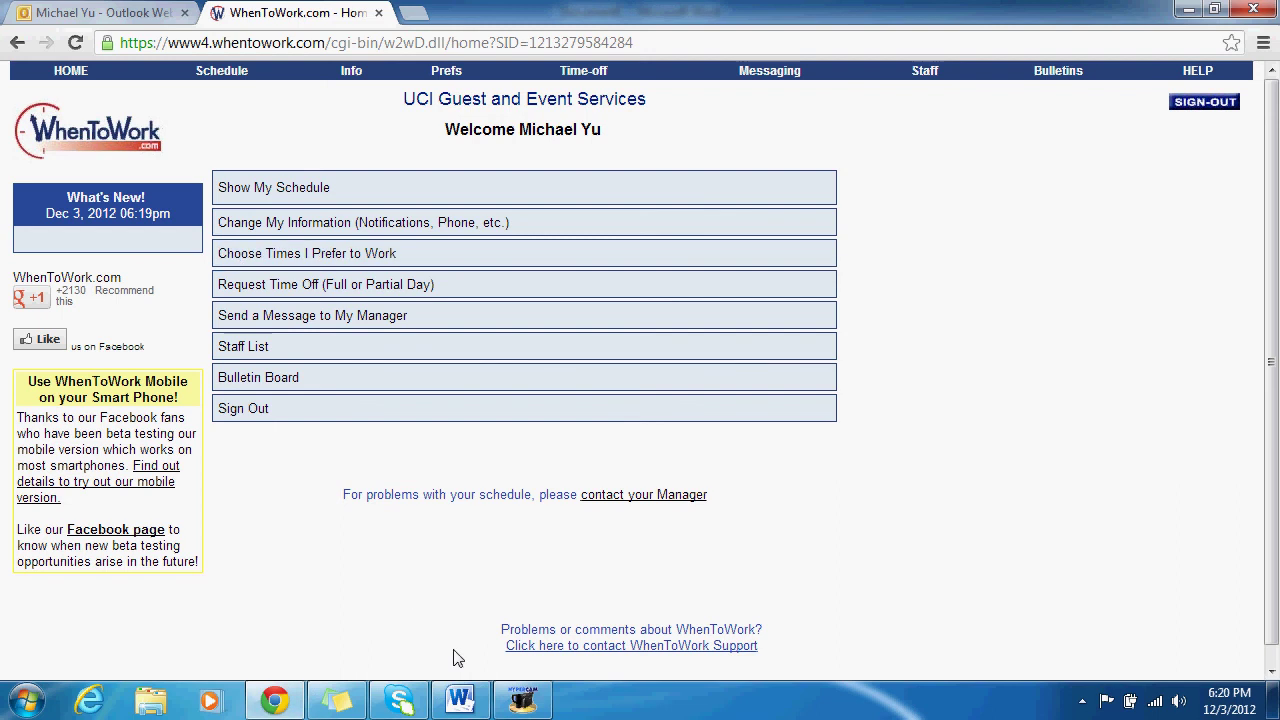